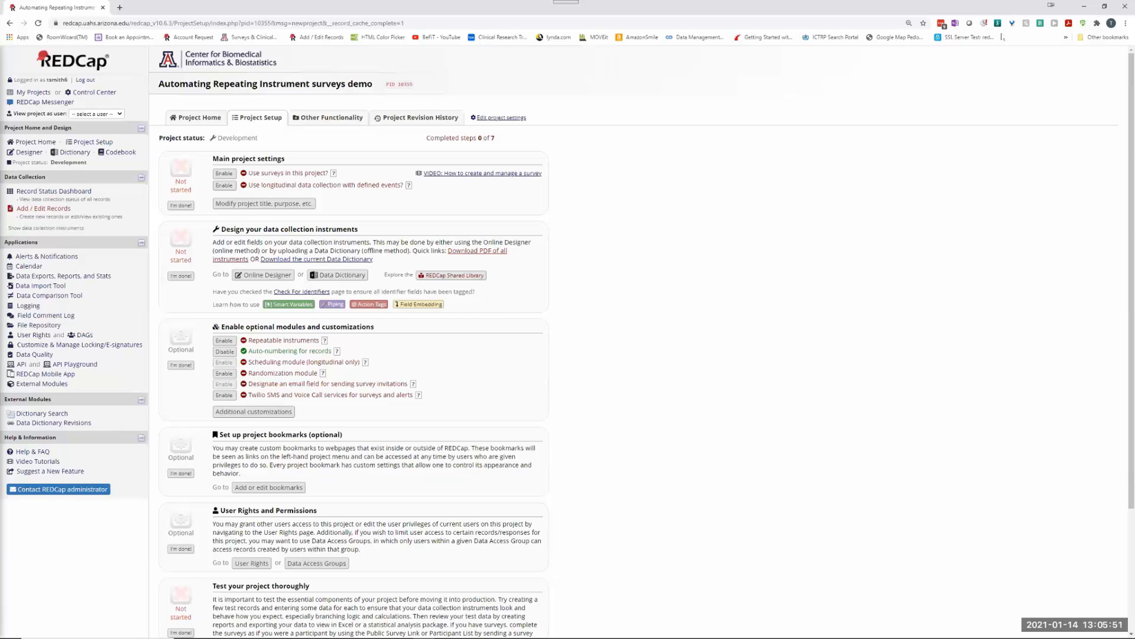
Step: Zoom the browser on the Project Setup page to 125% for easier reading
key("ctrl+plus")
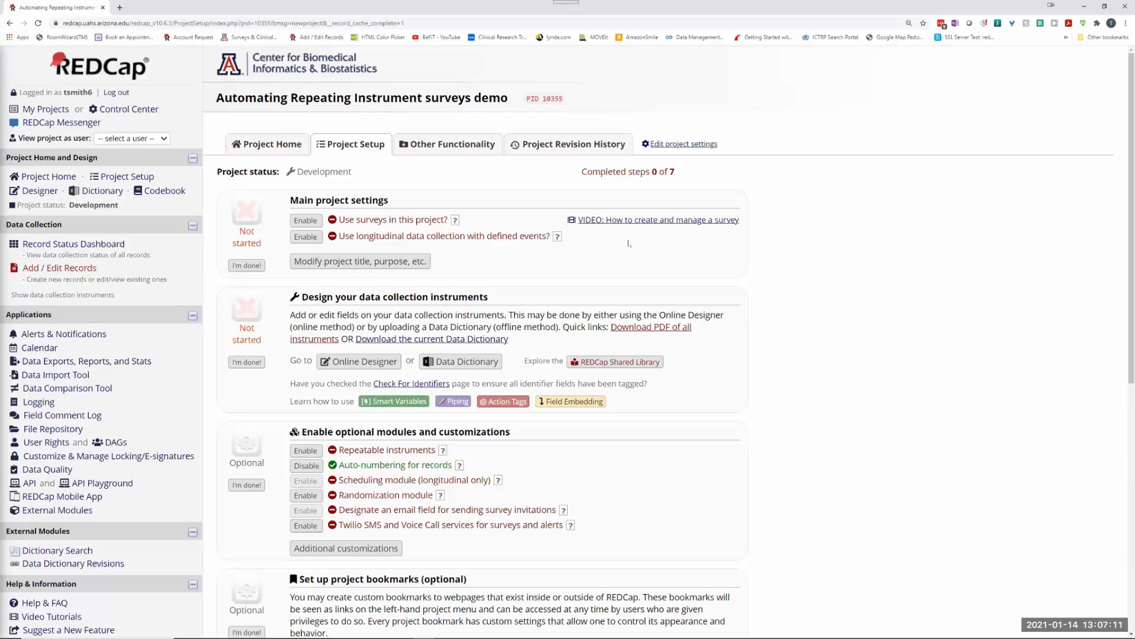
Step: Upload the Screening instrument ZIP in the Online Designer so it sits below Form 1
left_click(357, 362)
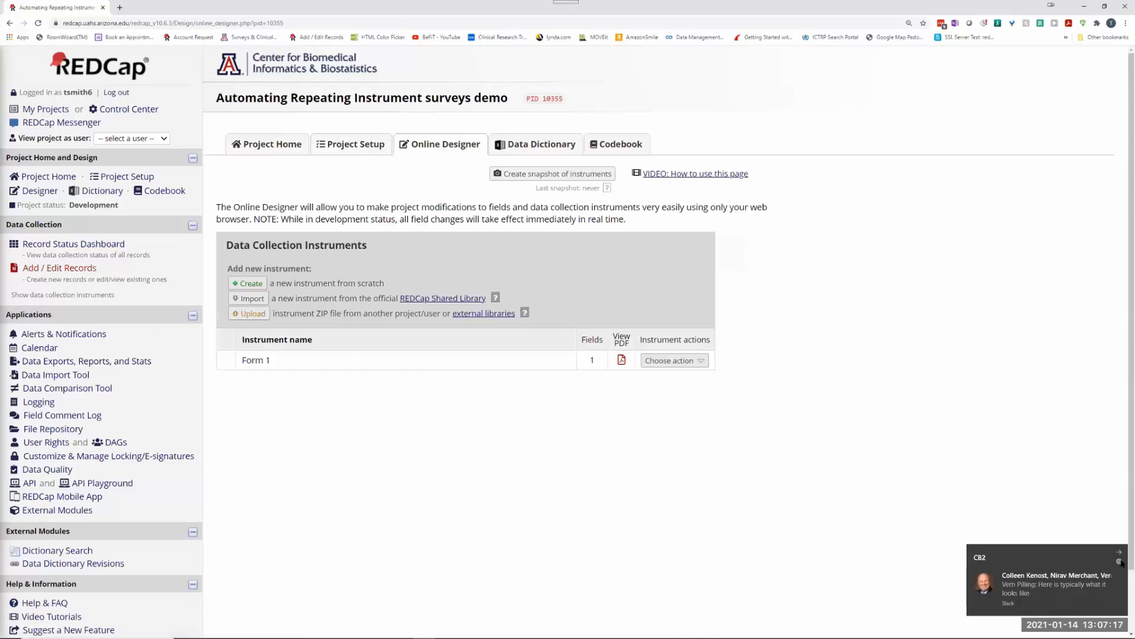
left_click(1120, 552)
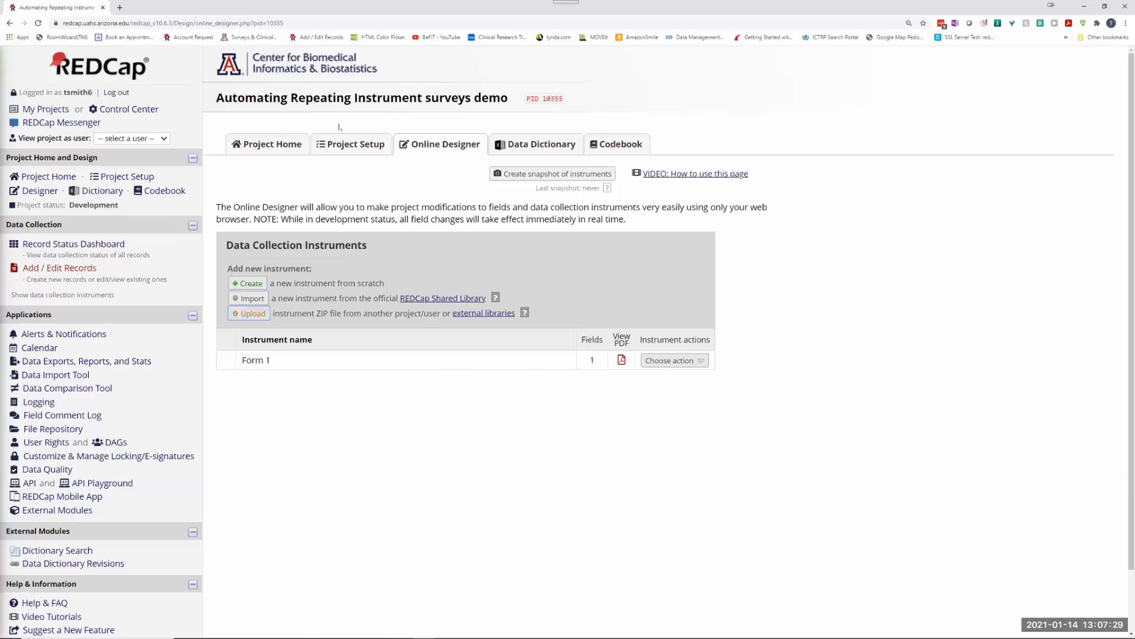
left_click(249, 313)
left_click(438, 334)
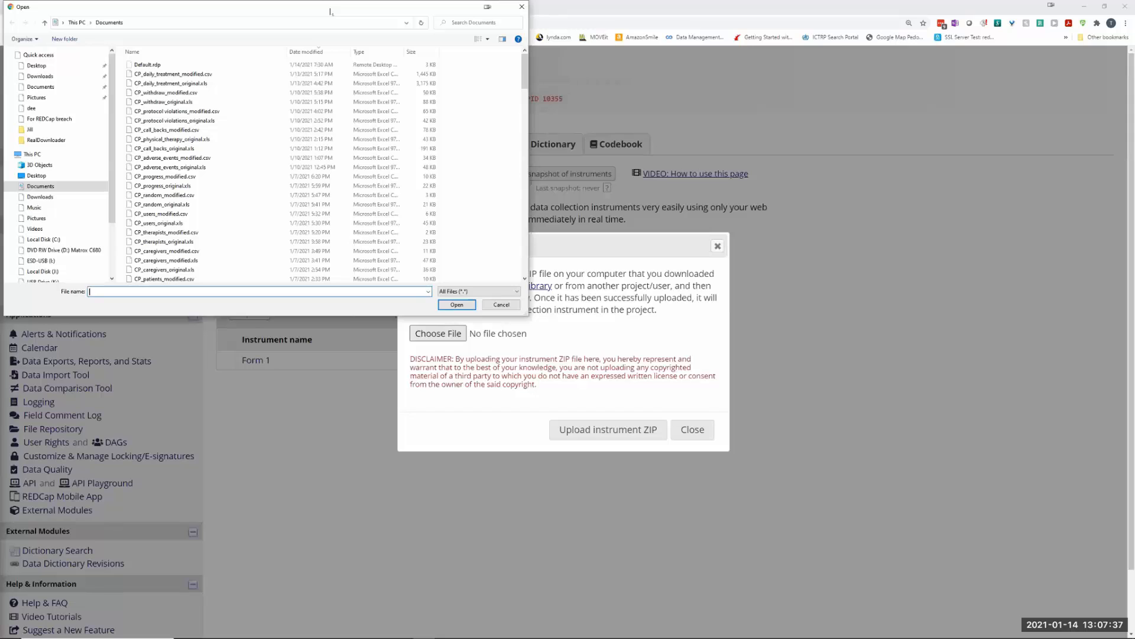
key("Escape")
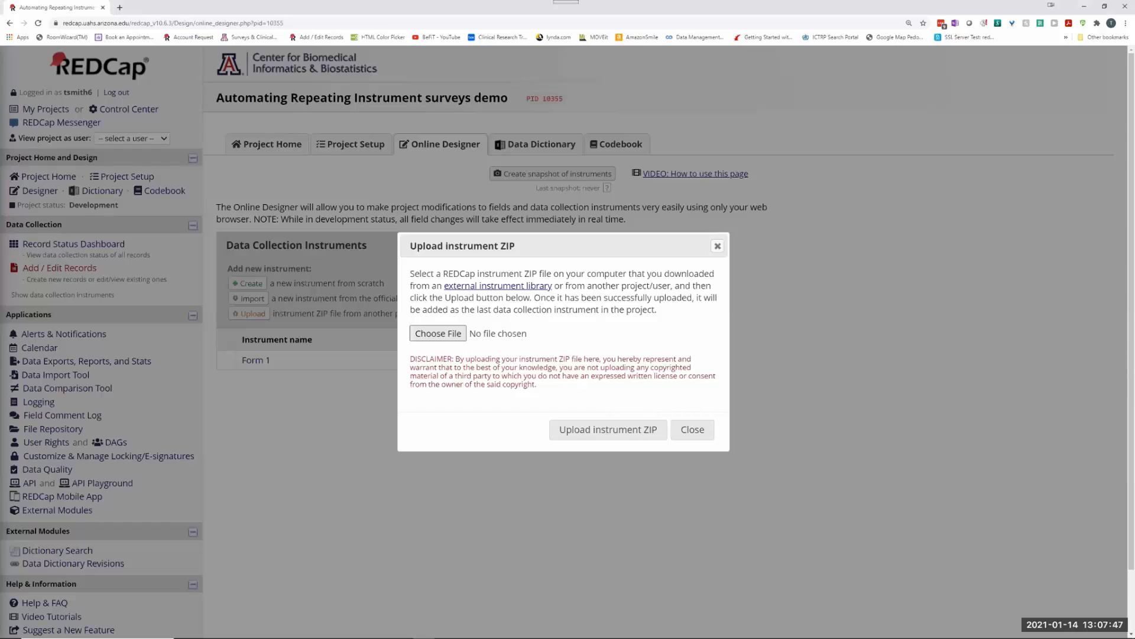
left_click(591, 431)
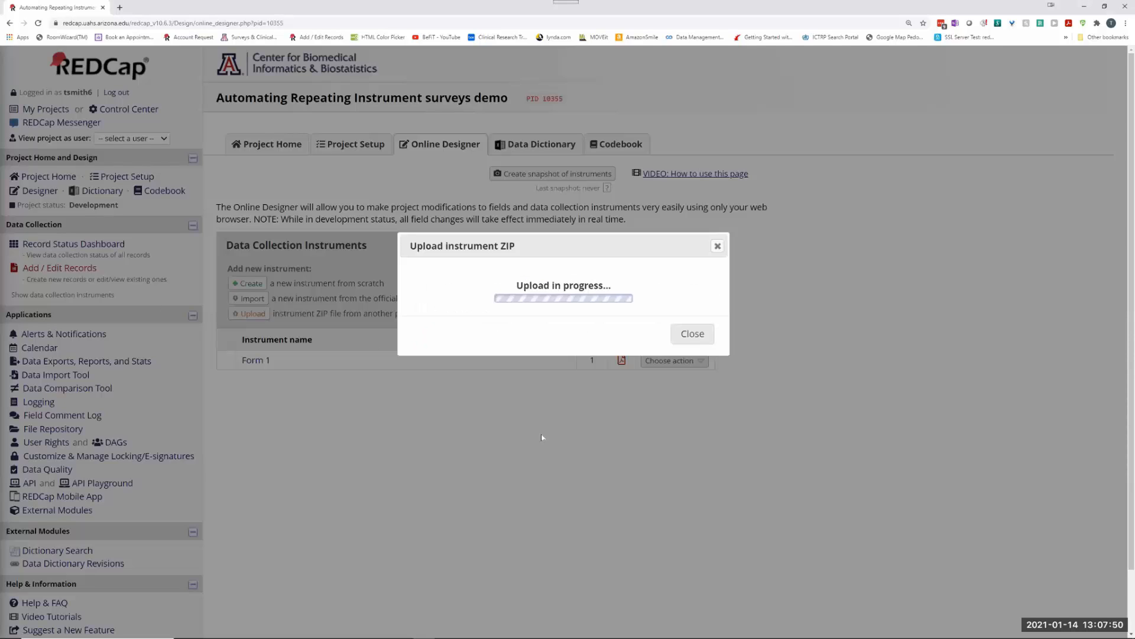
left_click(690, 345)
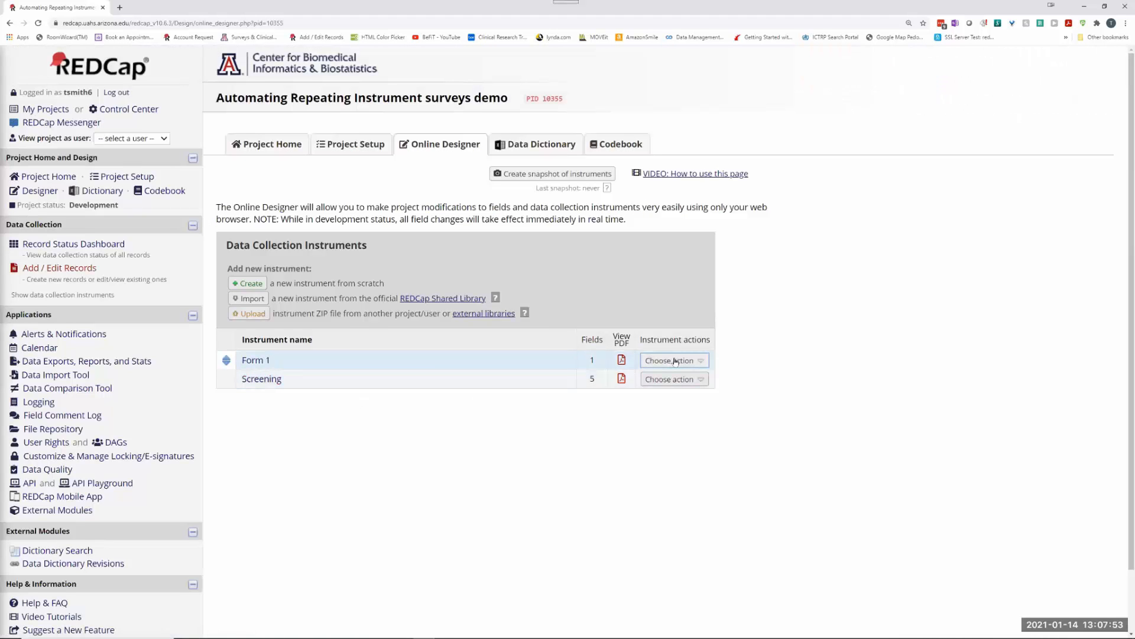
left_click(670, 360)
Step: Delete Form 1 and upload HowFeeling_2021-01-14_1237.zip as a new instrument
left_click(667, 411)
left_click(608, 375)
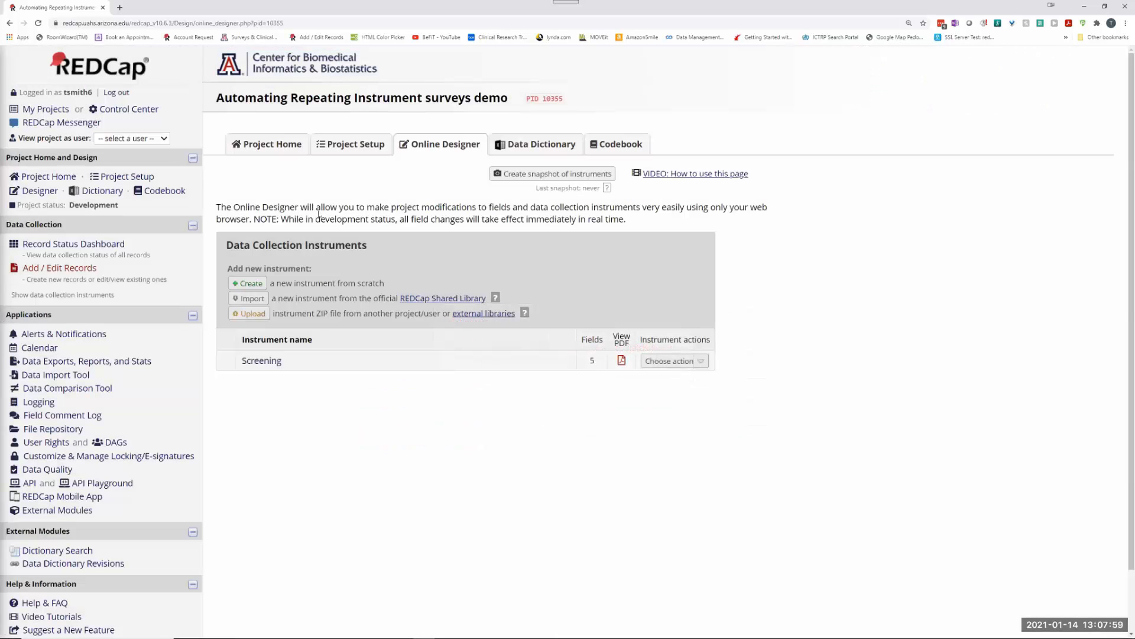
left_click(249, 314)
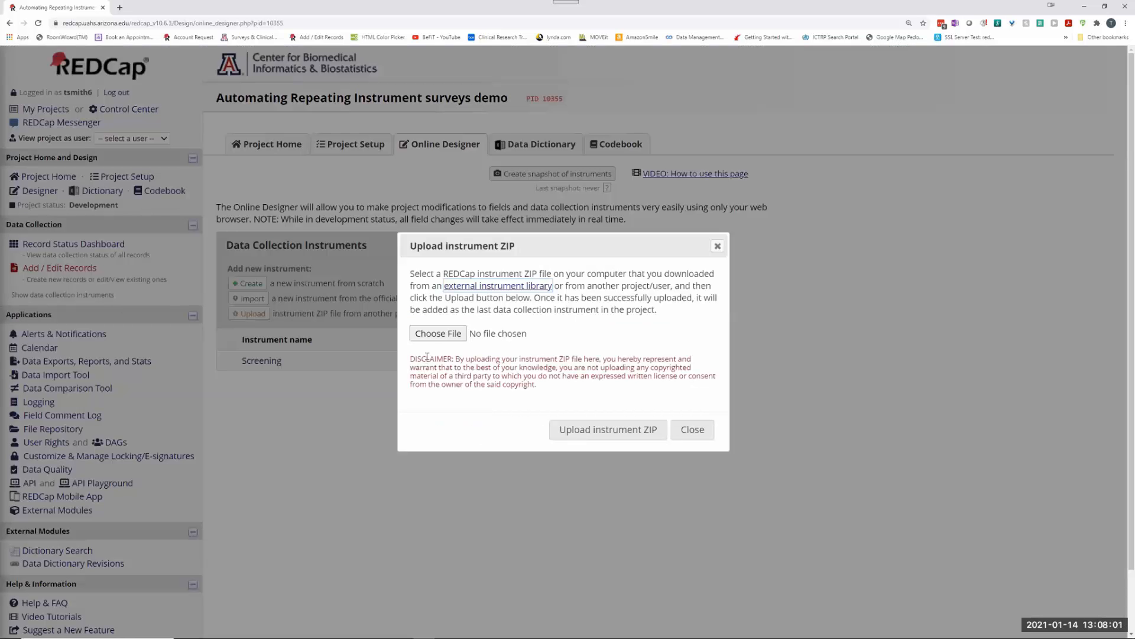
left_click(437, 331)
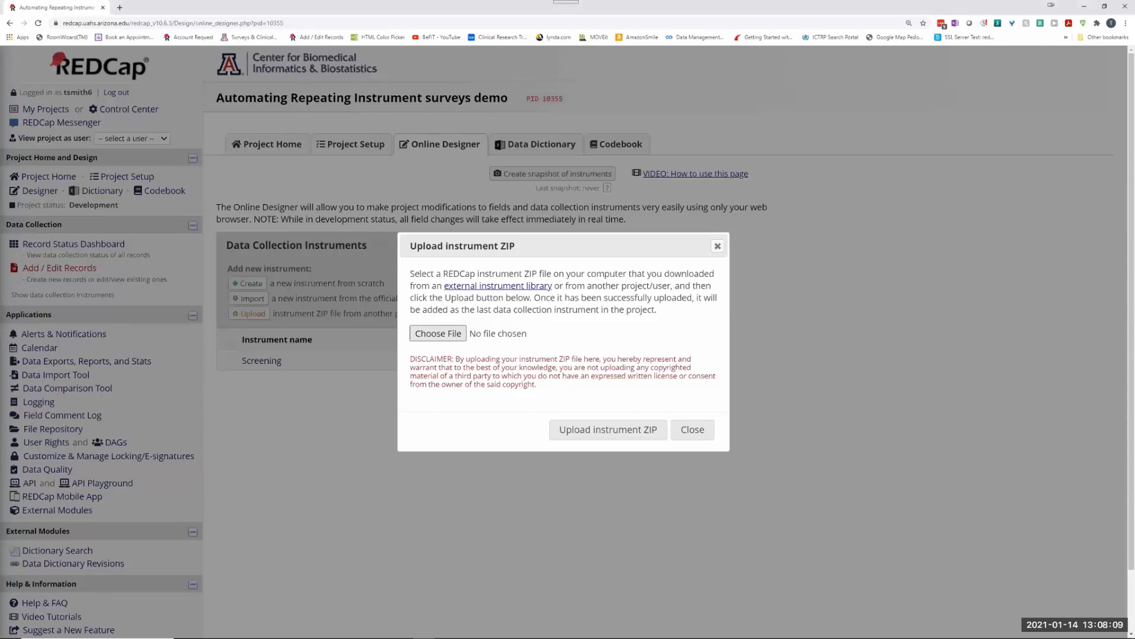
left_click(609, 429)
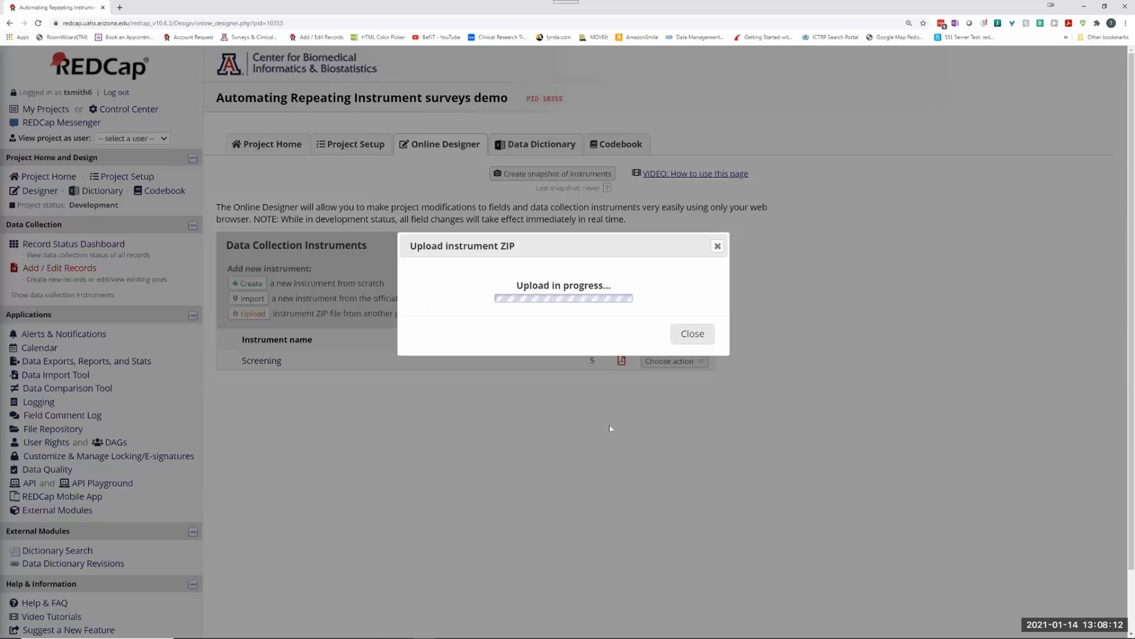
left_click(693, 334)
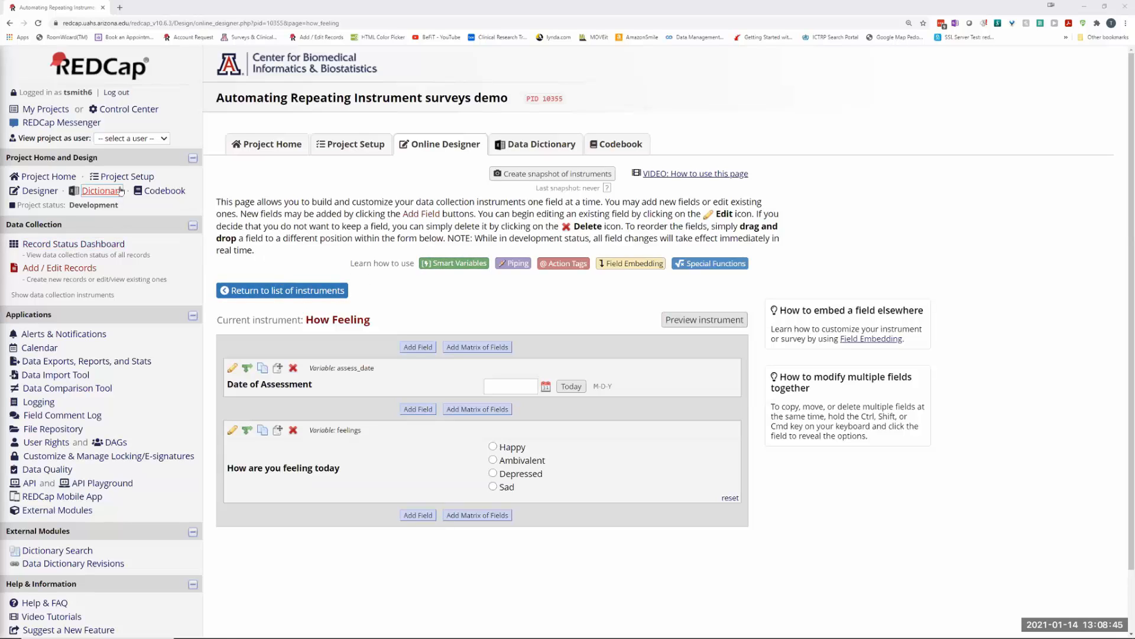
Step: Turn on the Use surveys option in Project Setup
left_click(346, 145)
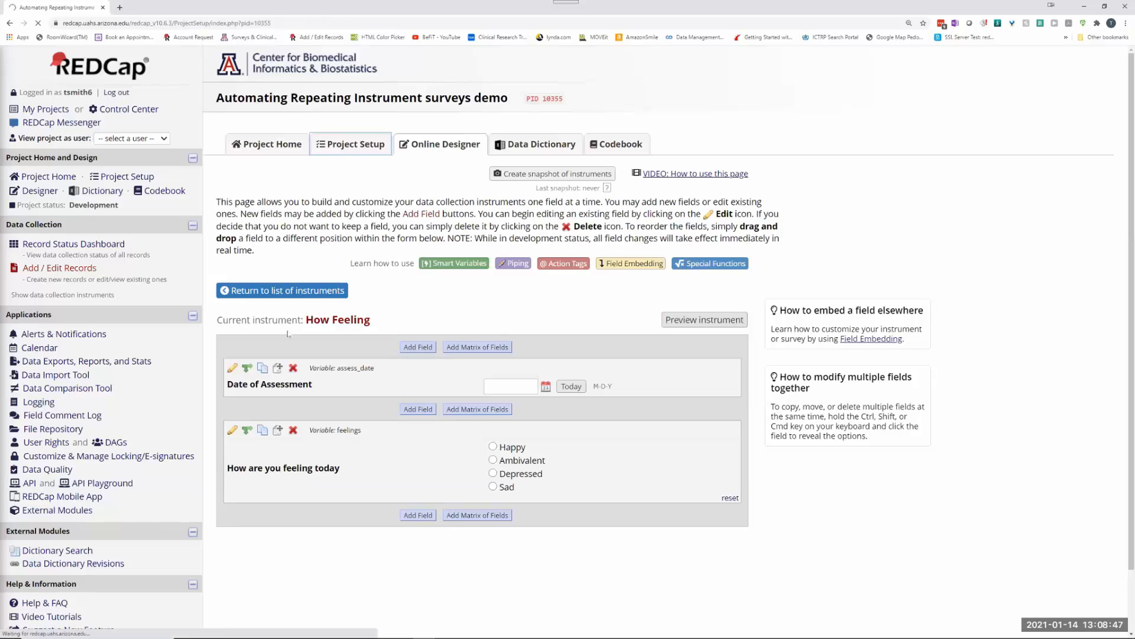
left_click(306, 220)
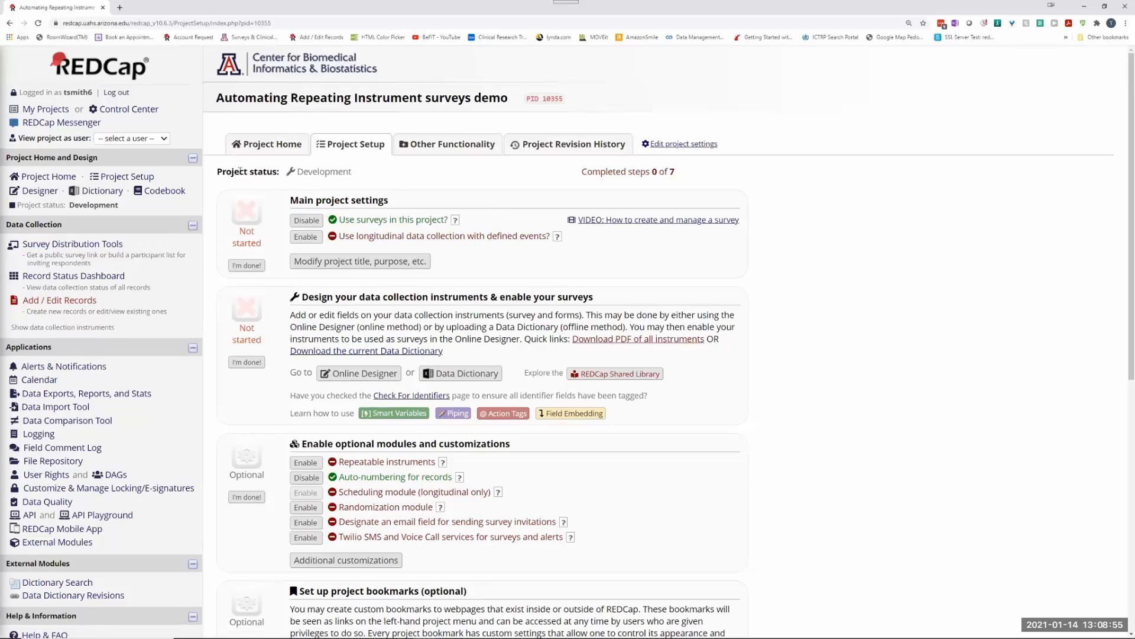
left_click(359, 374)
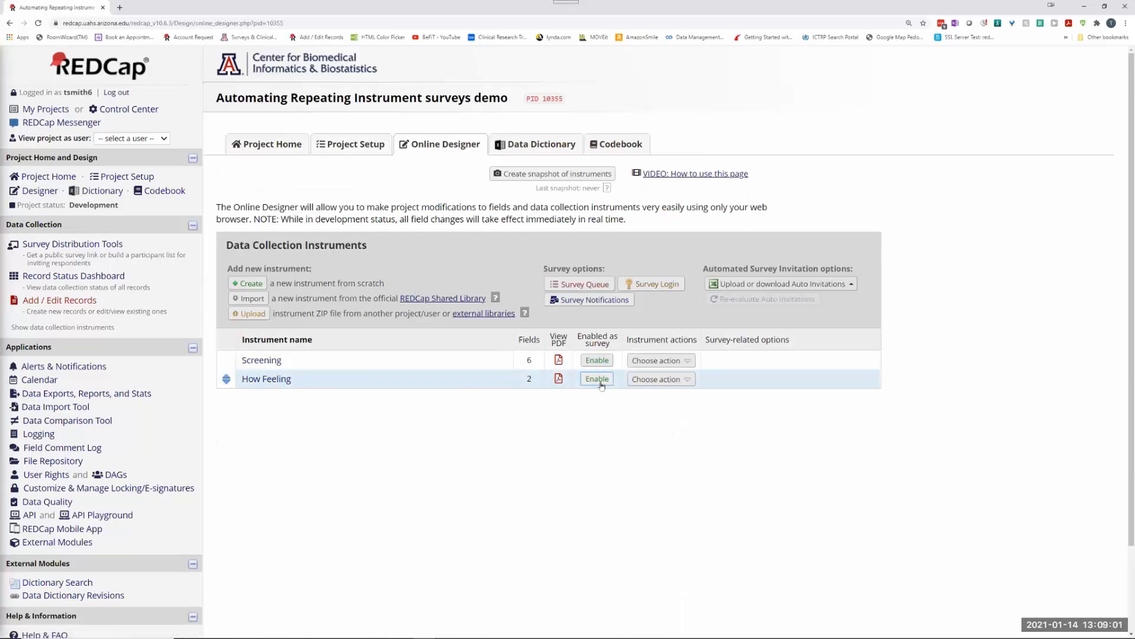
Step: Enable How Feeling as a survey, clearing its default instructions and title, and save
left_click(600, 383)
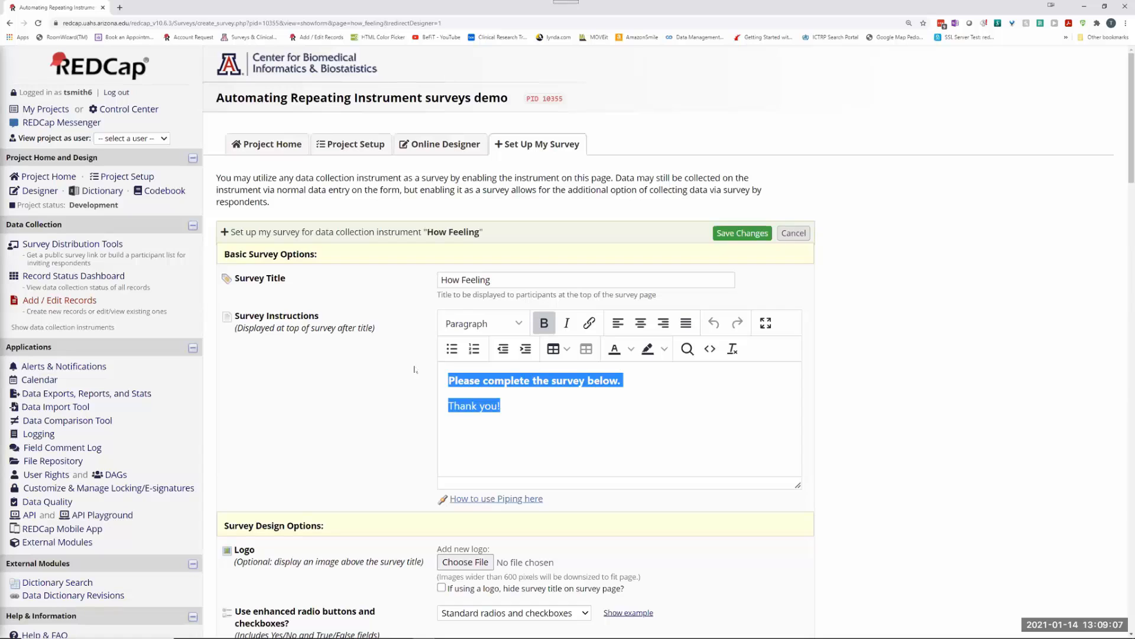
key("Delete")
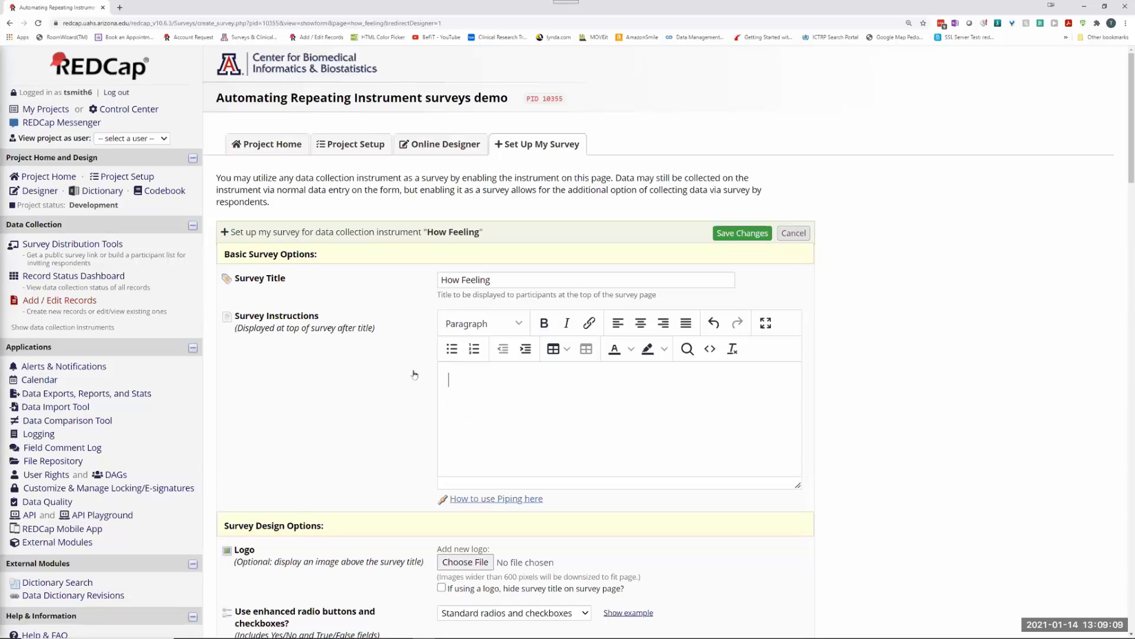
left_click_drag(494, 276, 400, 279)
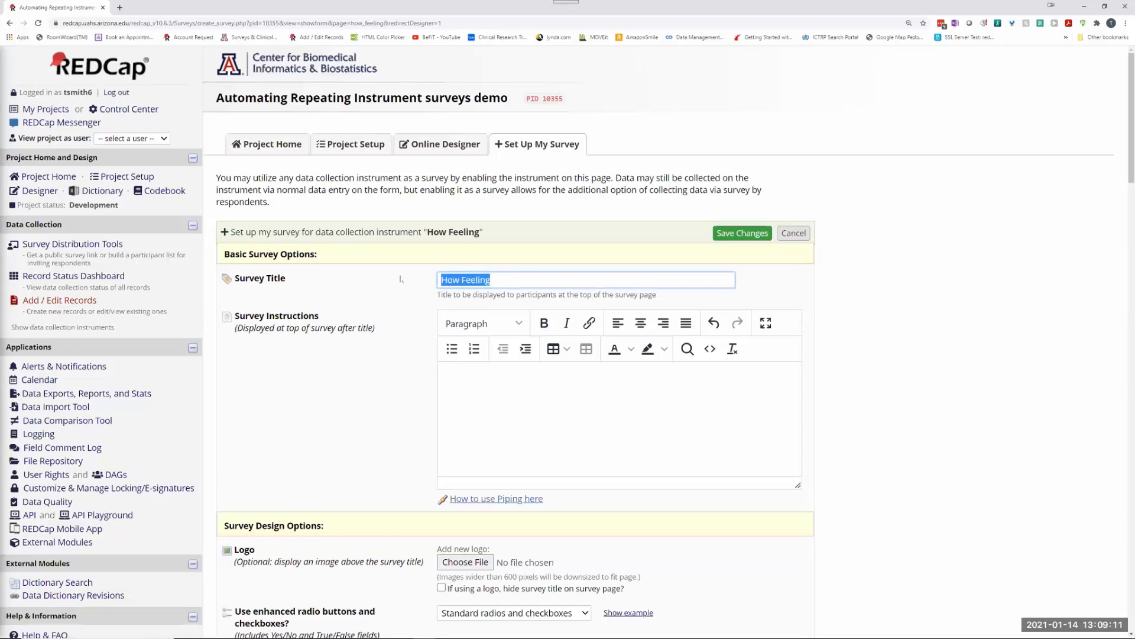
key("Delete")
scroll(961, 301, "down", 9)
scroll(961, 301, "down", 20)
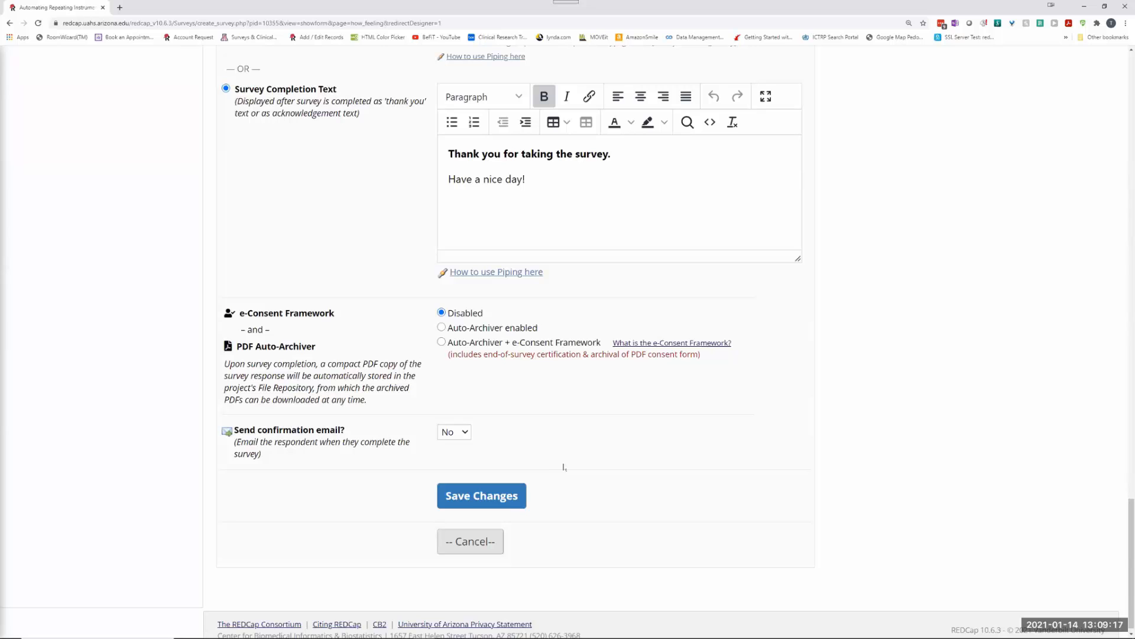
left_click(470, 498)
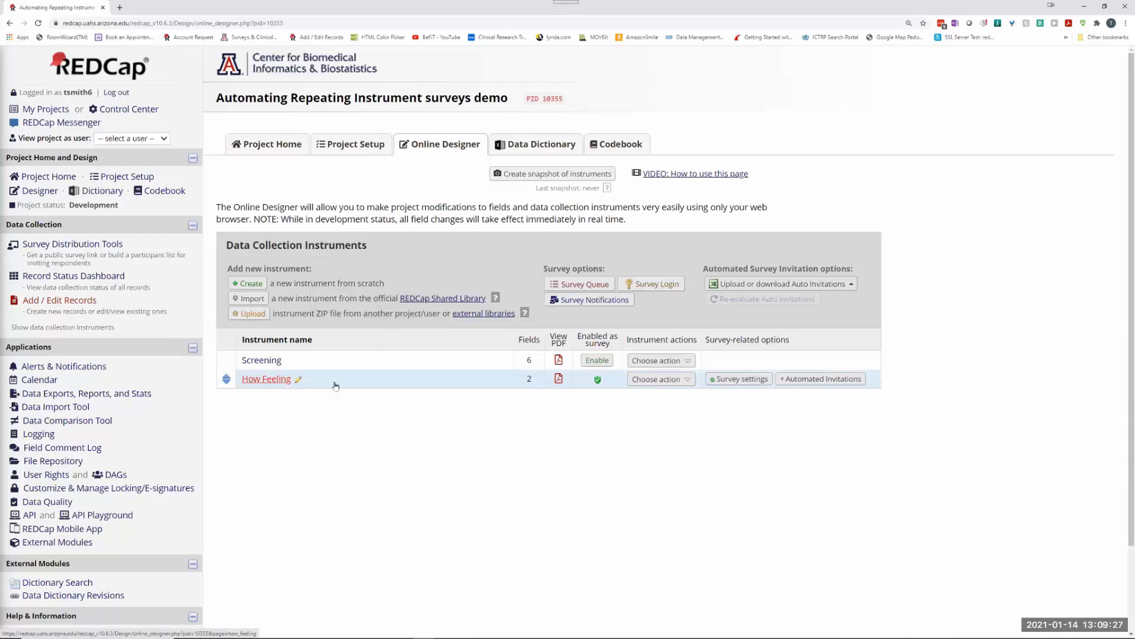
Step: Look over the Screening instrument's fields and return to the instrument list
left_click(262, 360)
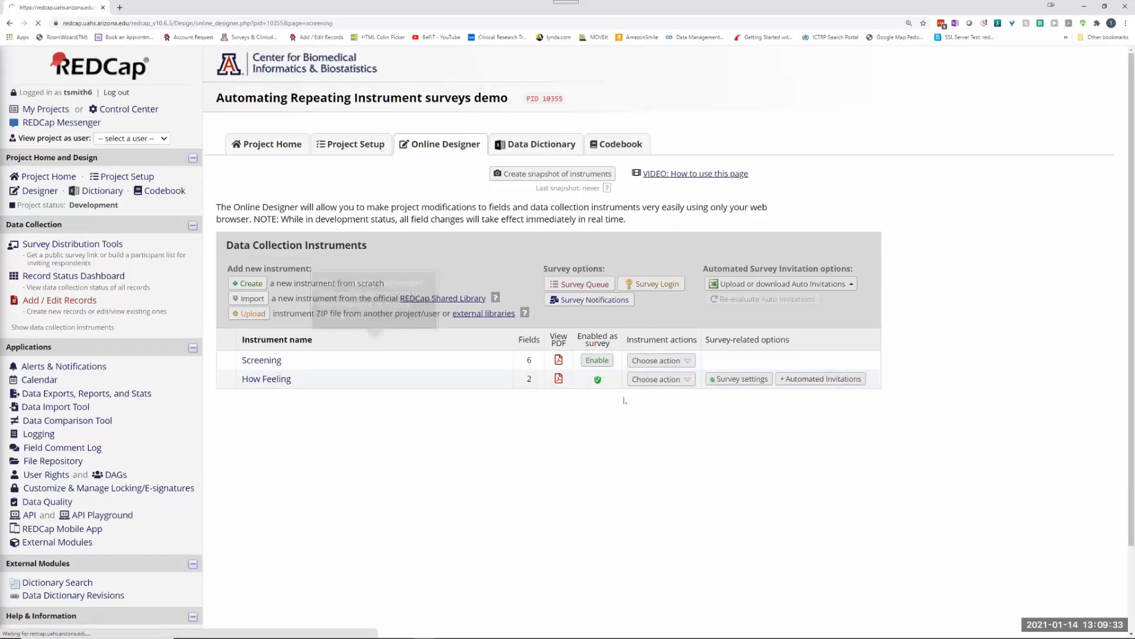
scroll(398, 396, "down", 4)
scroll(398, 396, "up", 4)
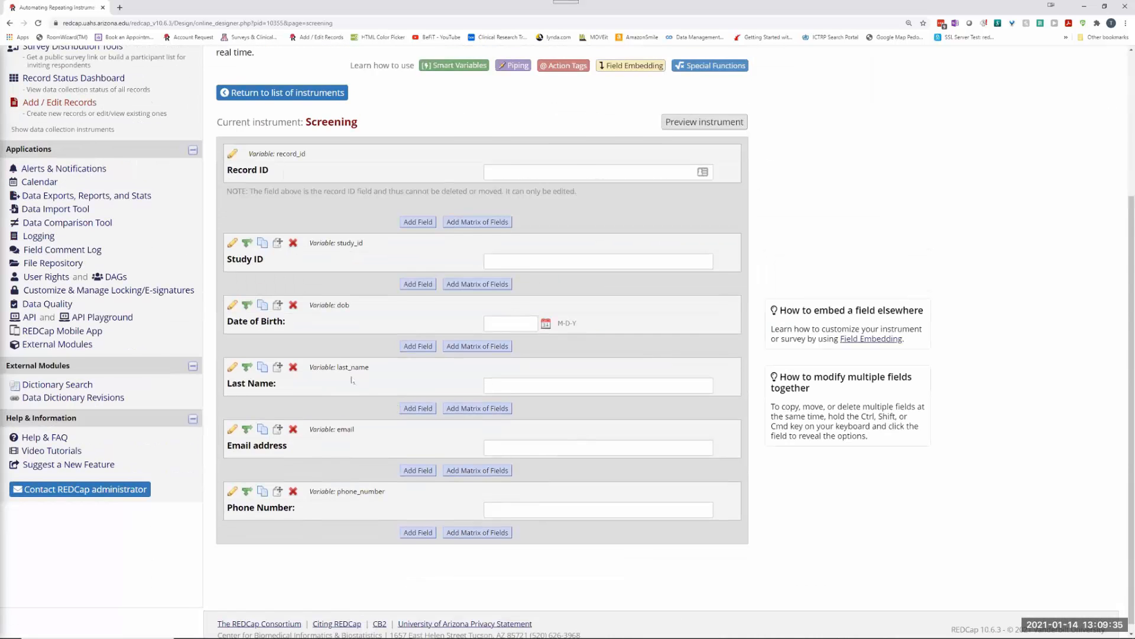
left_click(284, 289)
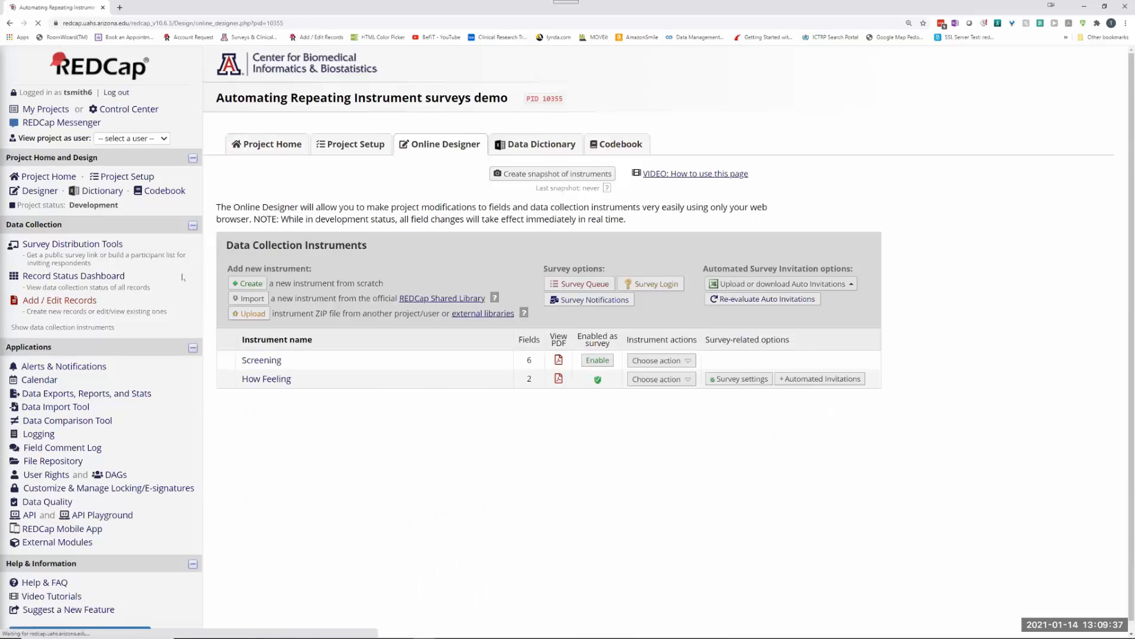
Step: Enable repeatable instruments in Project Setup with How Feeling ticked, and save
left_click(347, 148)
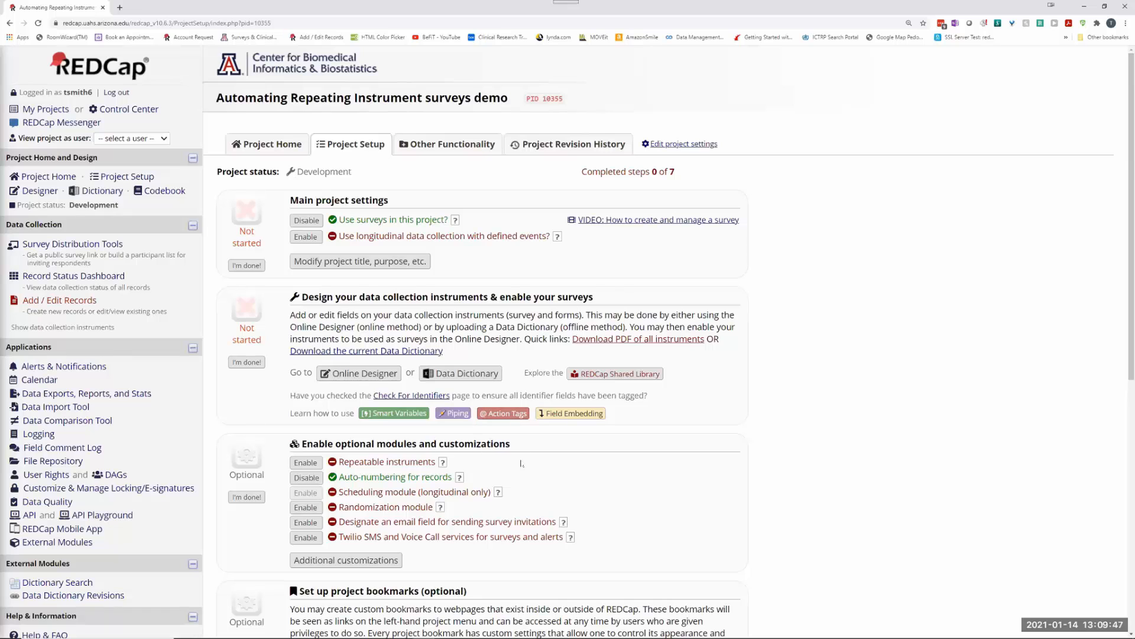
left_click(305, 465)
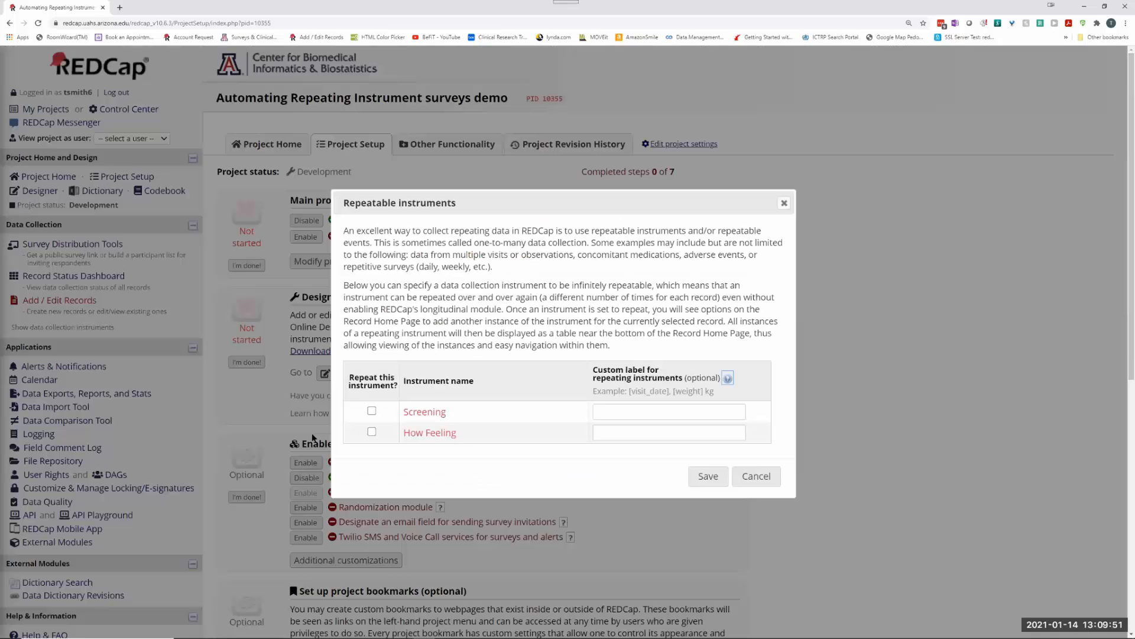
left_click(371, 431)
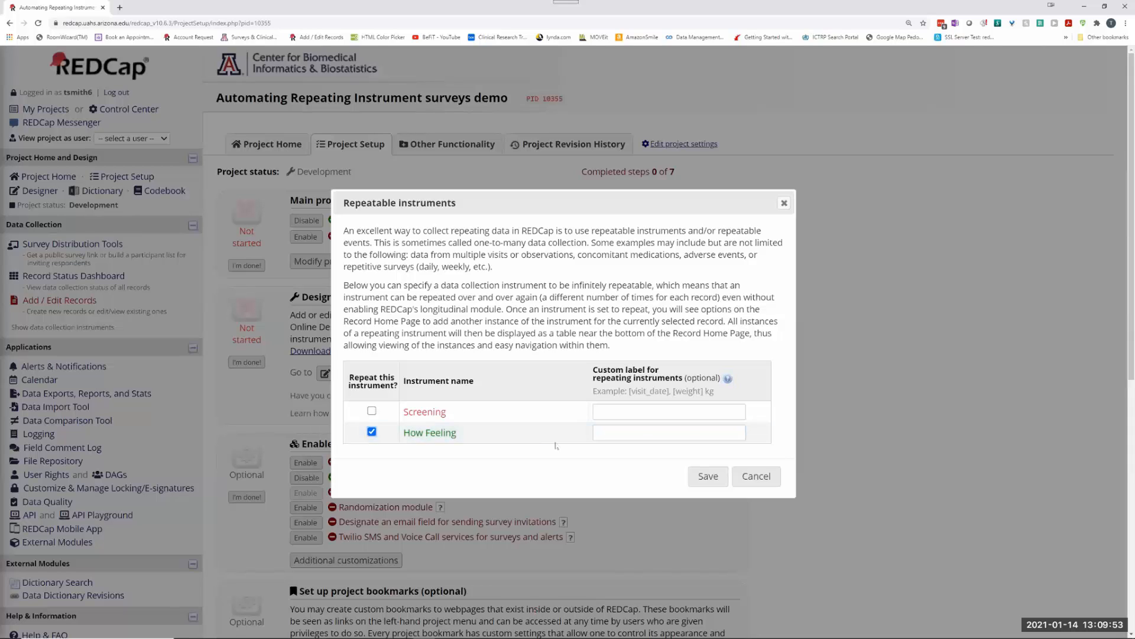
left_click(708, 477)
left_click(694, 375)
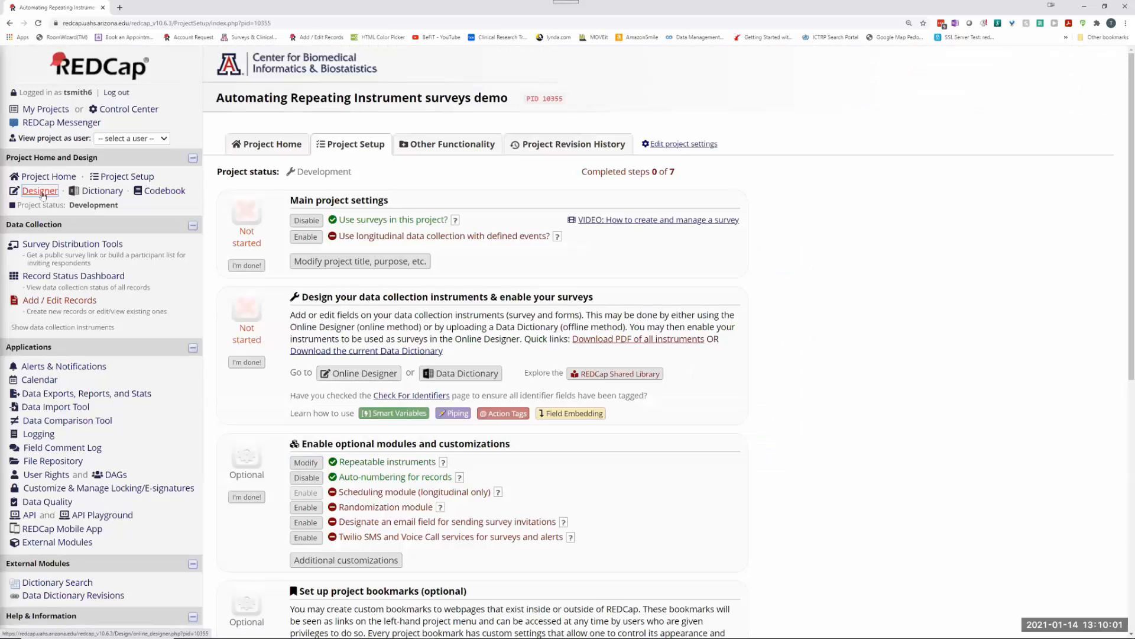
left_click(41, 191)
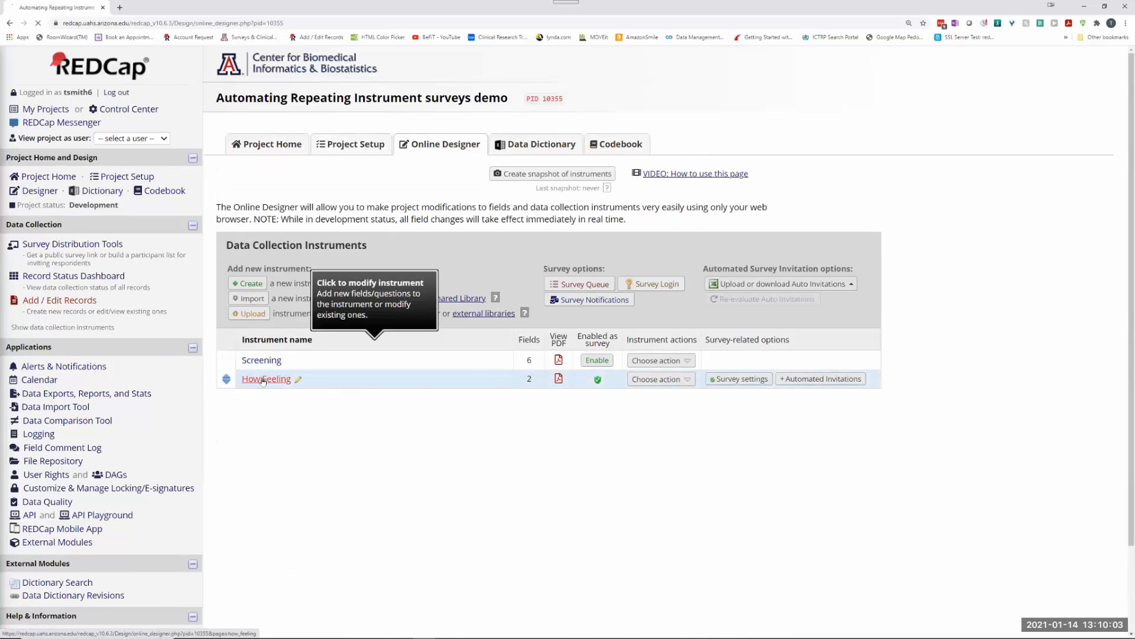
Step: Copy the assess_date variable name from How Feeling's Date of Assessment field
left_click(263, 379)
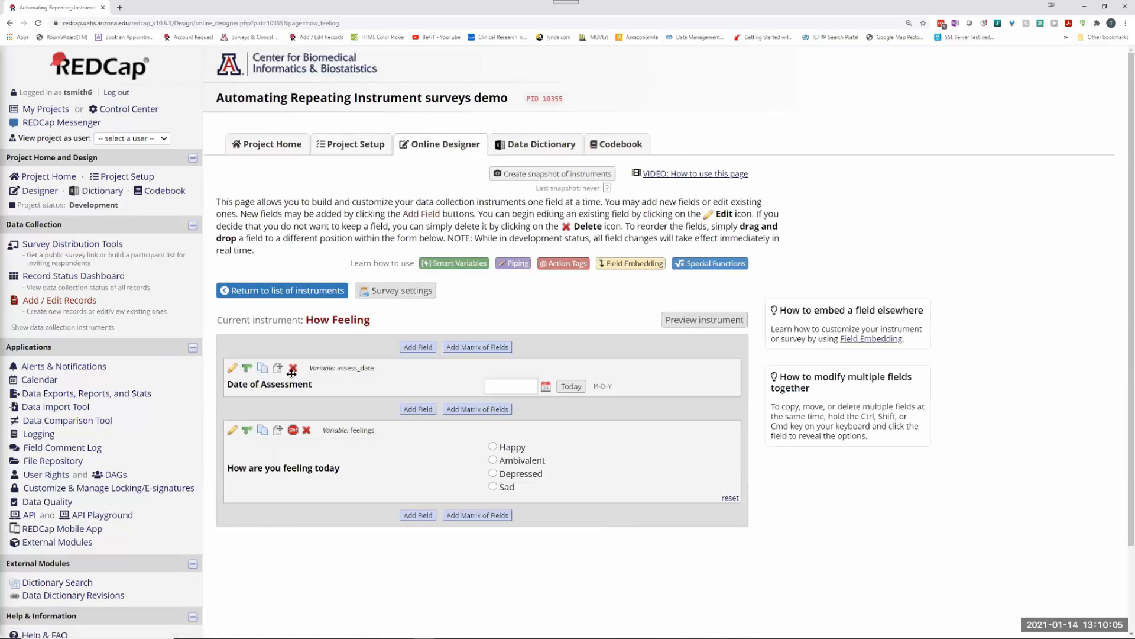
left_click(232, 367)
double_click(719, 243)
key("ctrl+c")
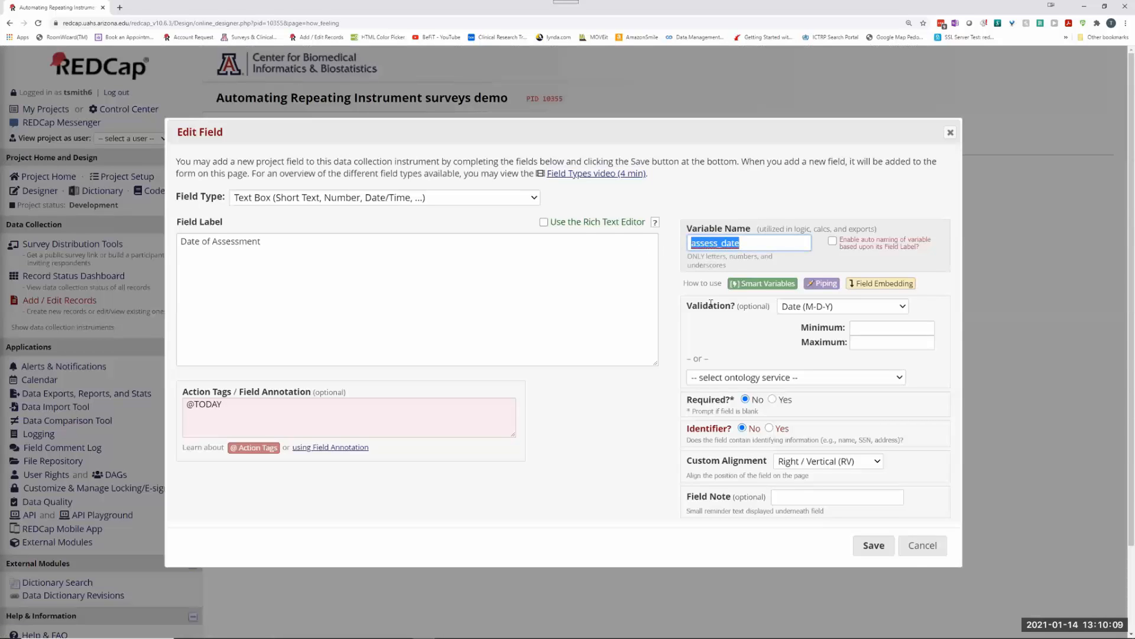
left_click(923, 544)
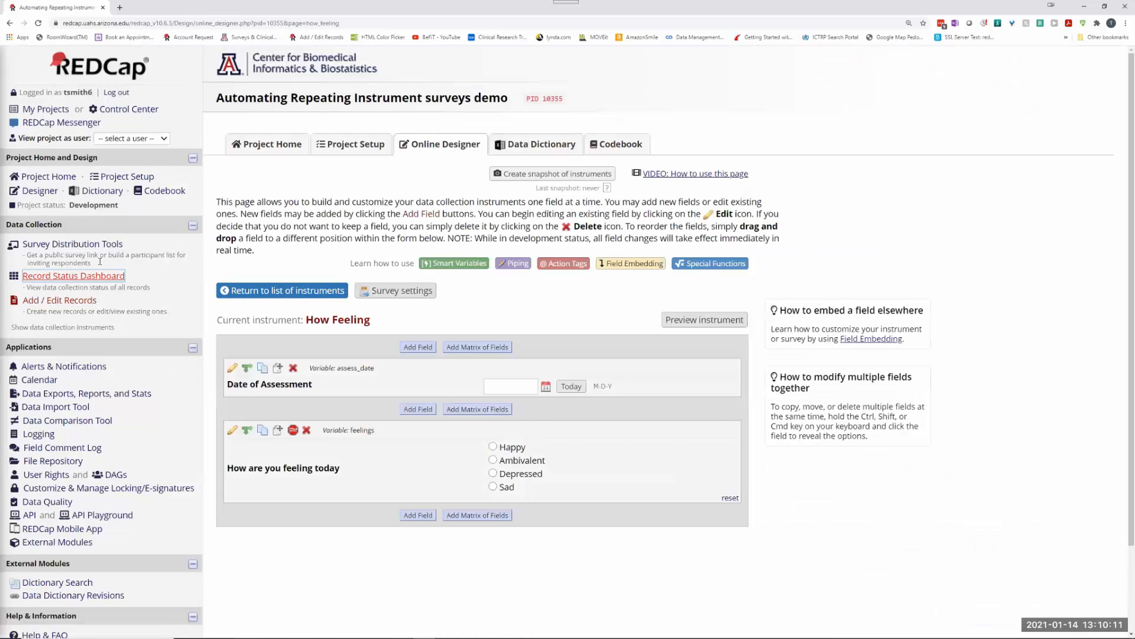
Step: Set How Feeling's repeating instance label to [assess_date] and save the setting
left_click(127, 176)
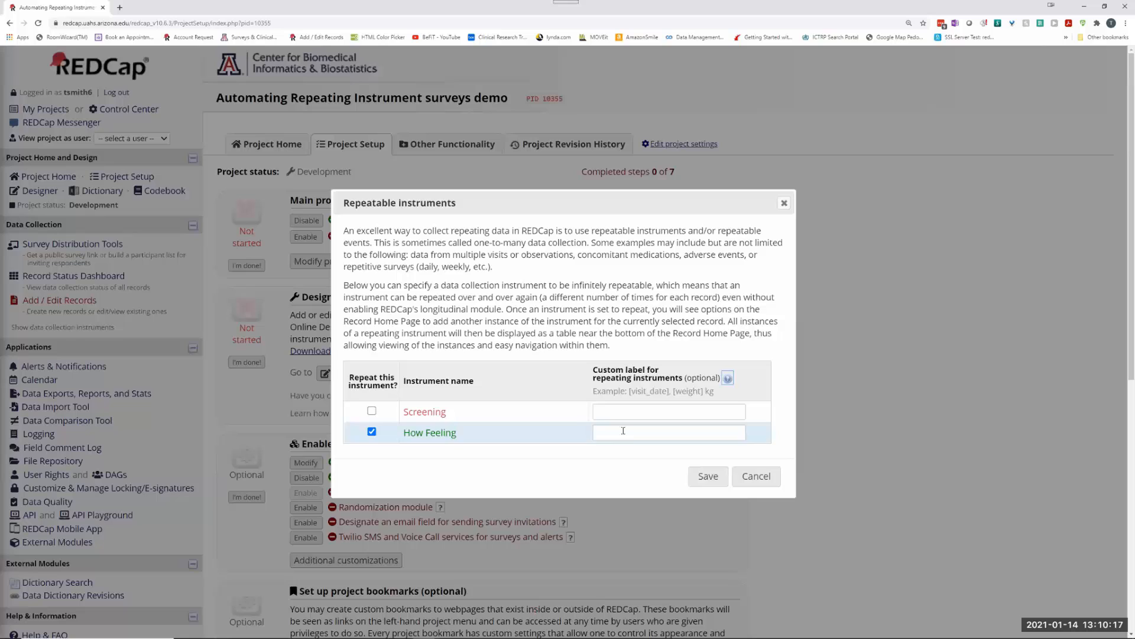
left_click(624, 431)
key("ctrl+v")
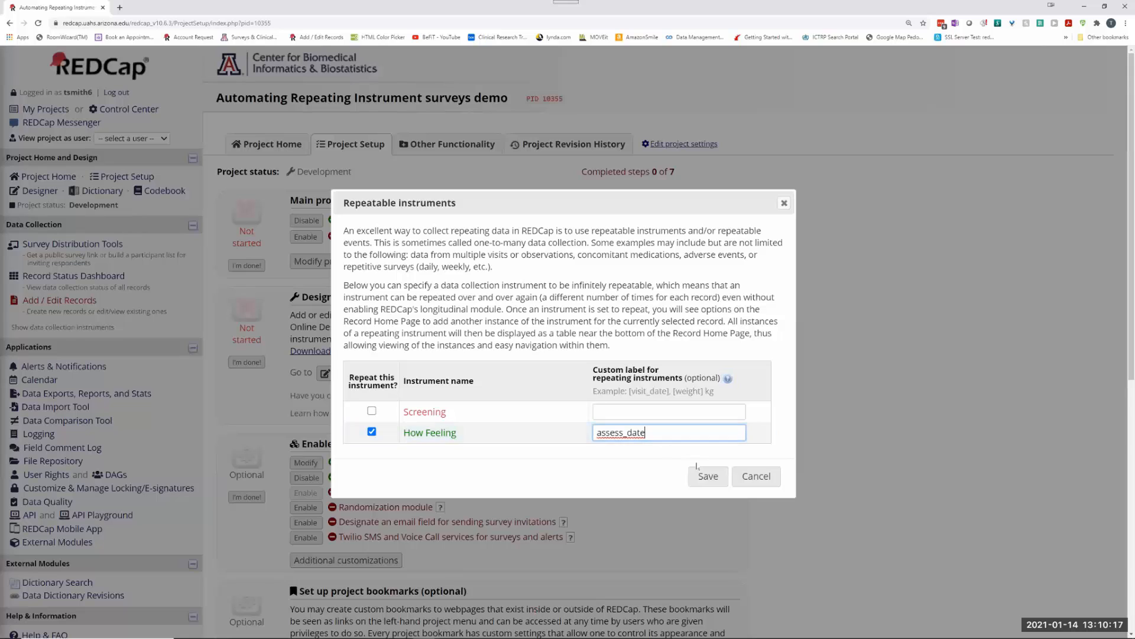
type("]")
left_click(597, 432)
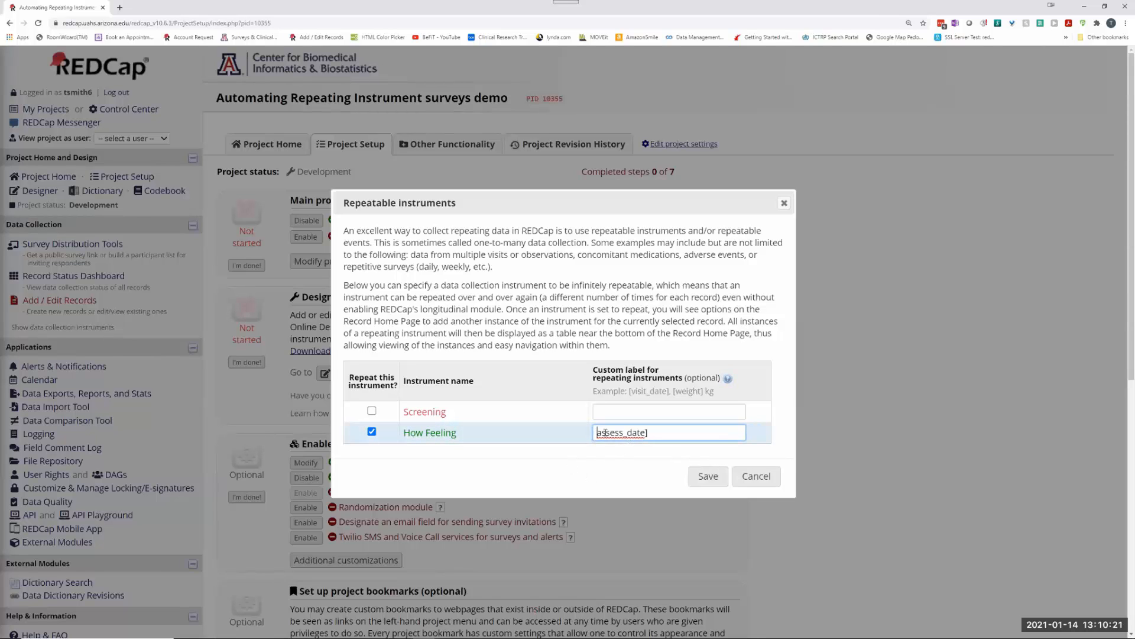
type("[")
left_click(661, 436)
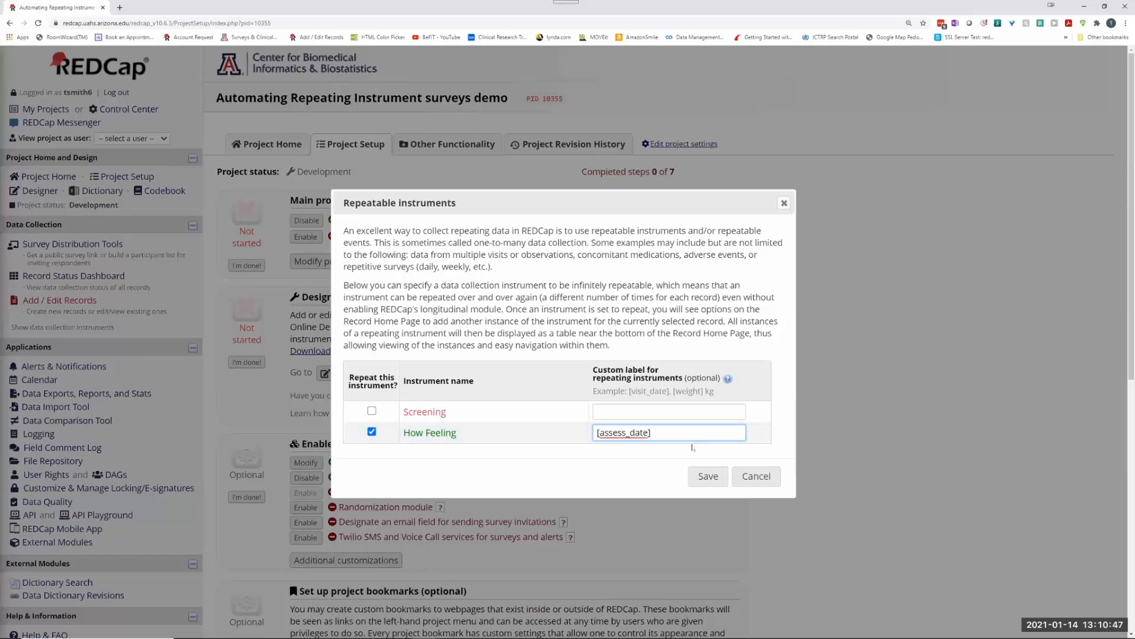
left_click(707, 477)
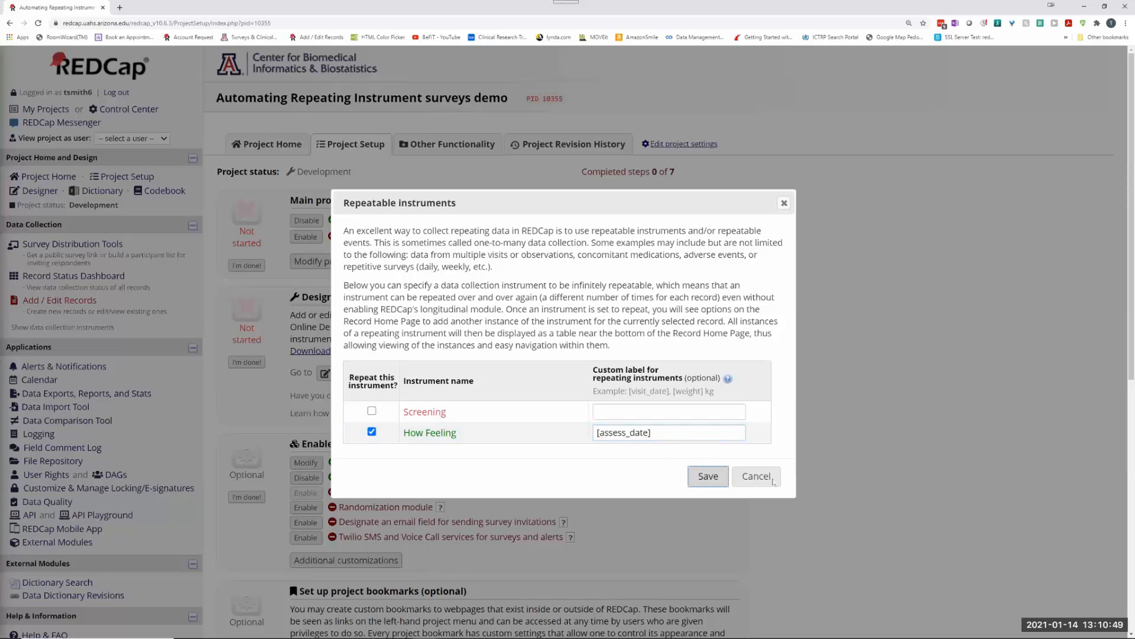
left_click(692, 376)
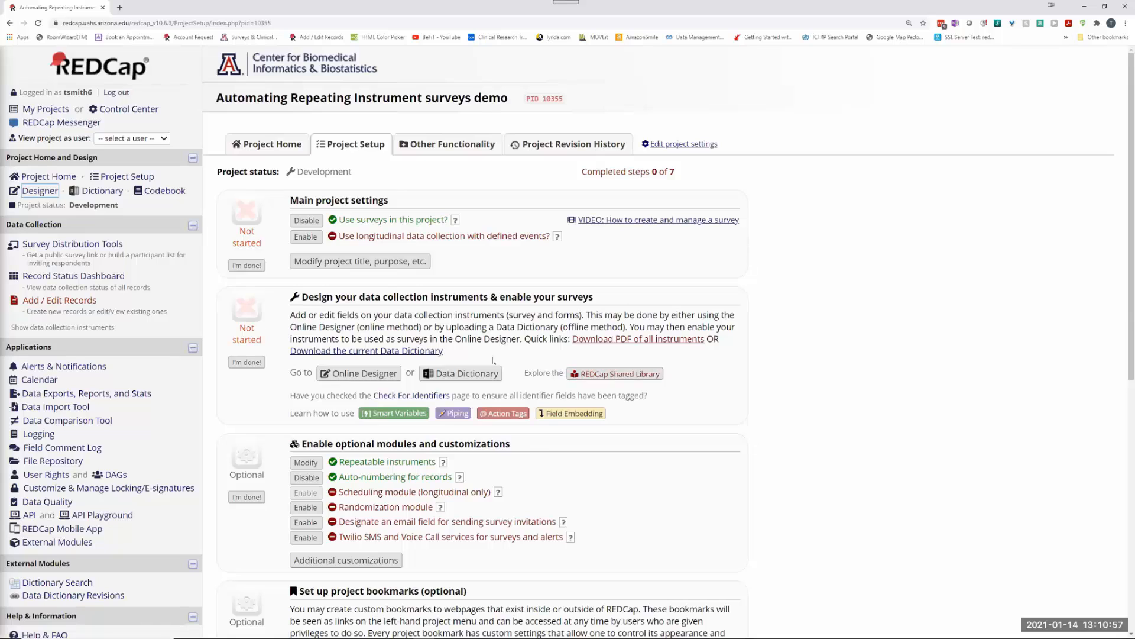
left_click(367, 373)
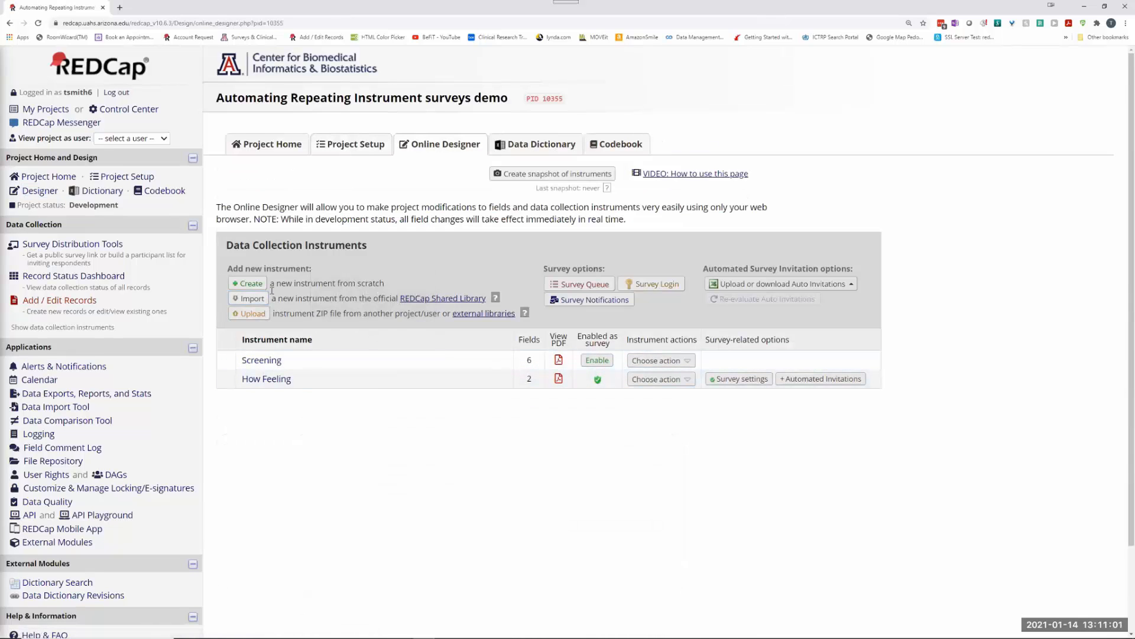
left_click(590, 285)
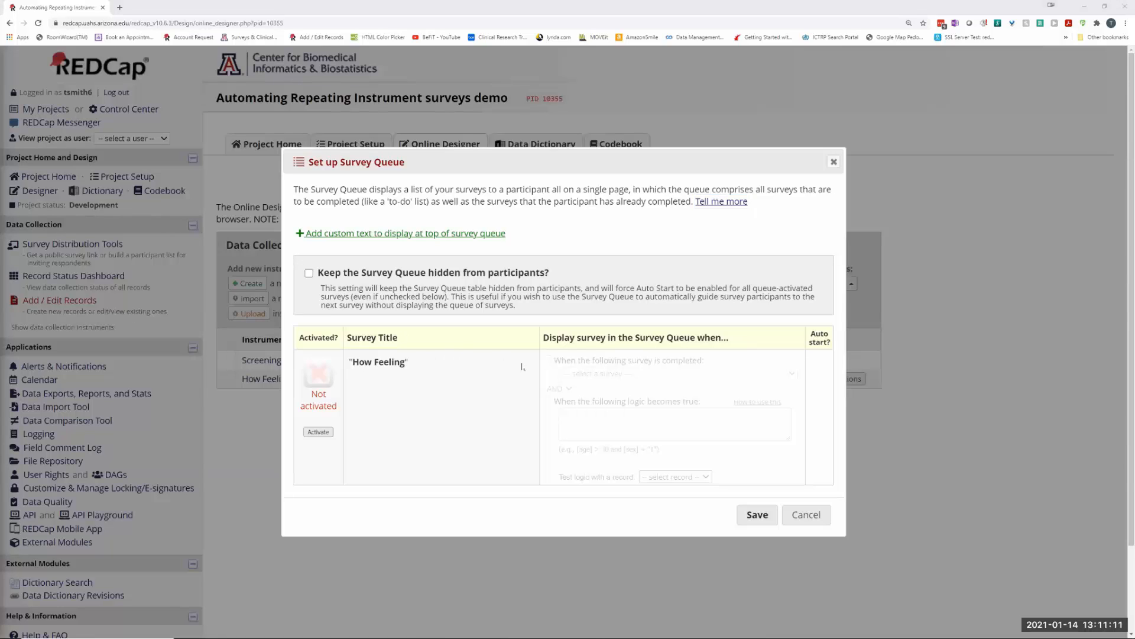
Step: Activate How Feeling in the survey queue, triggered by completing How Feeling with auto start
left_click(318, 431)
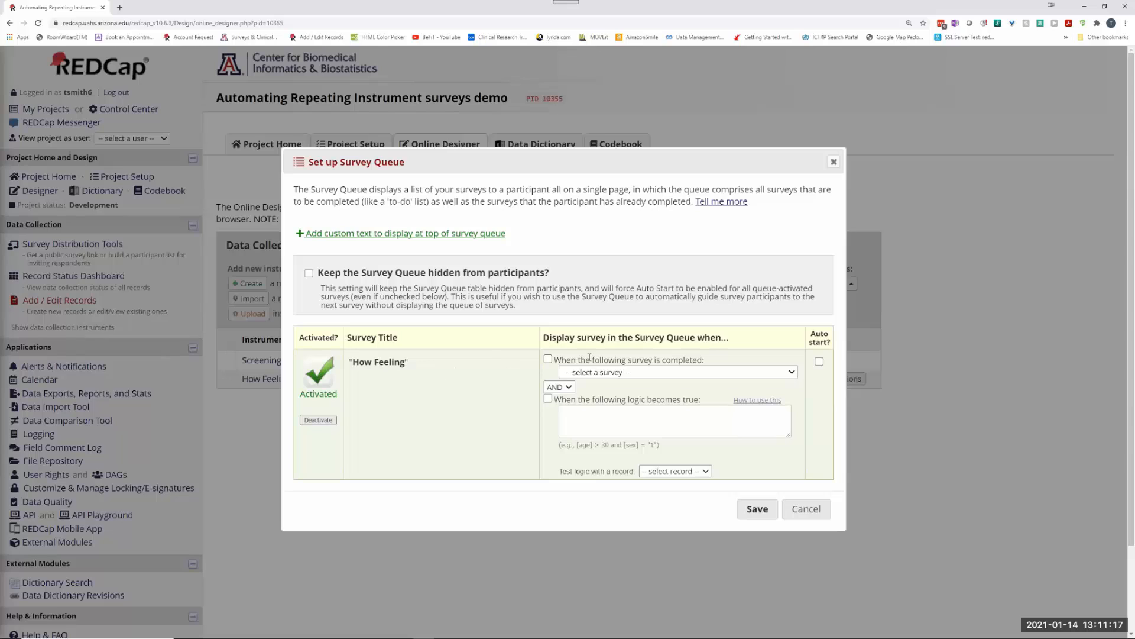
left_click(547, 358)
left_click(819, 361)
left_click(758, 510)
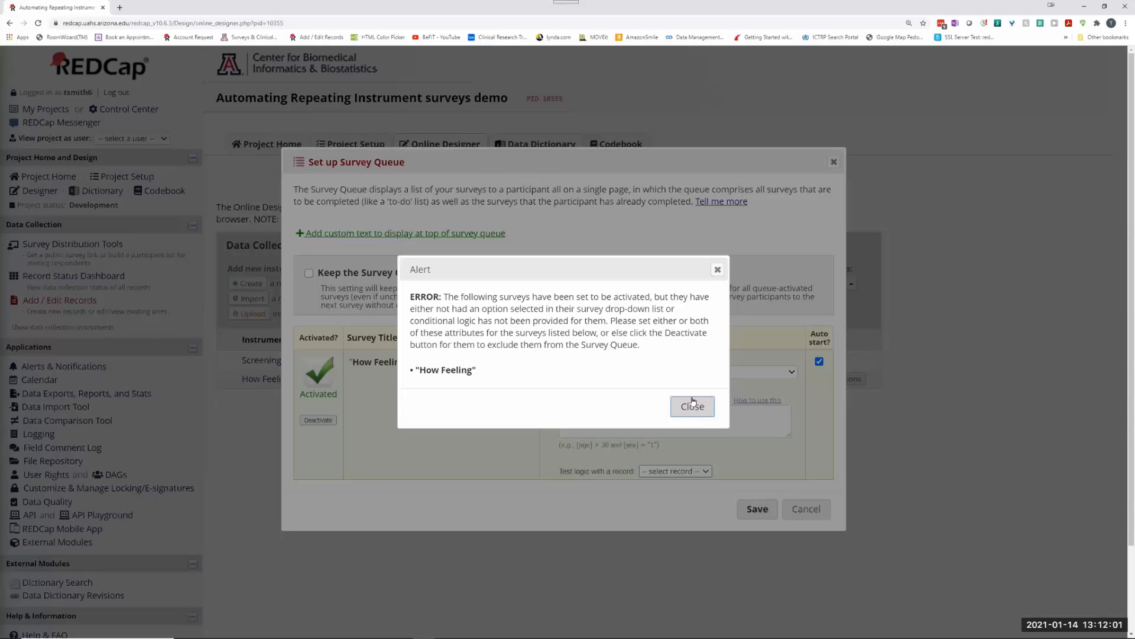
left_click(693, 404)
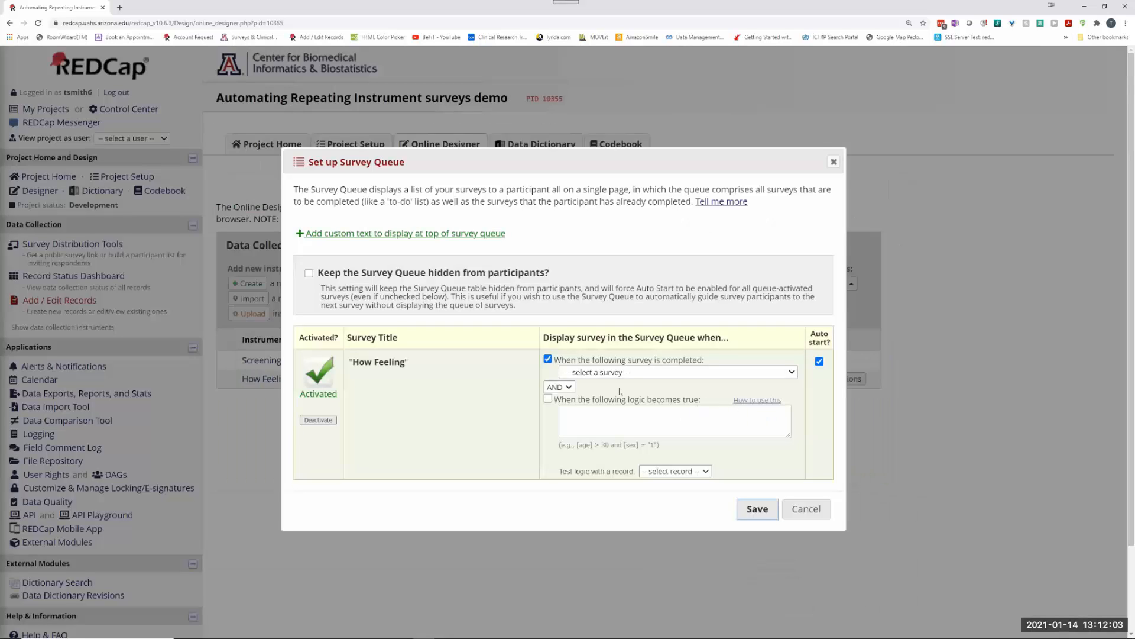
left_click(629, 372)
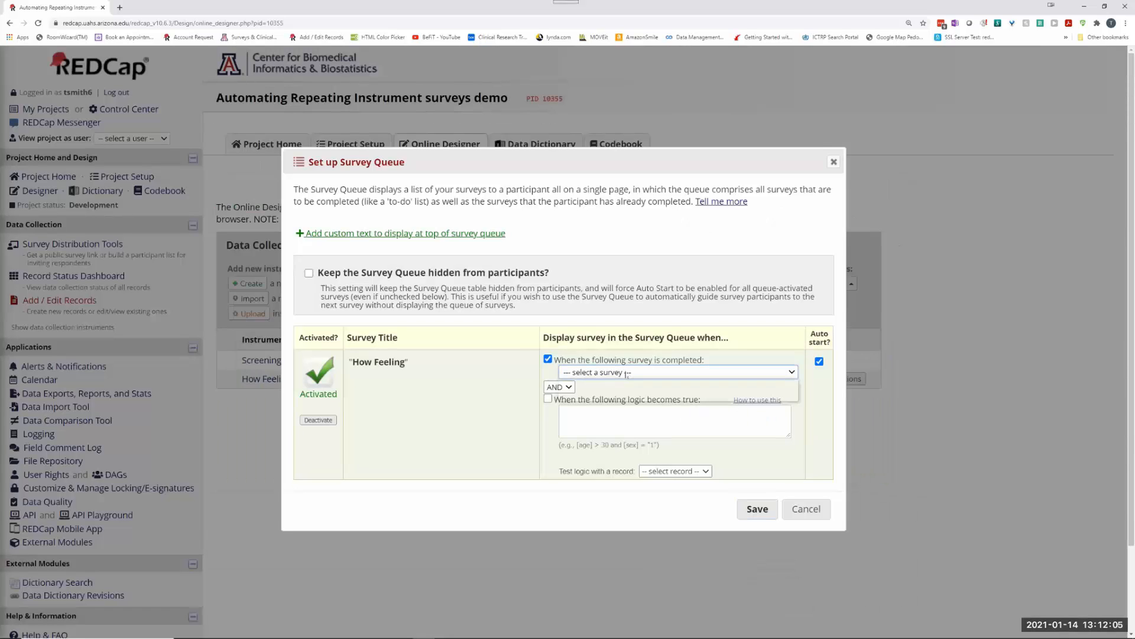
left_click(589, 392)
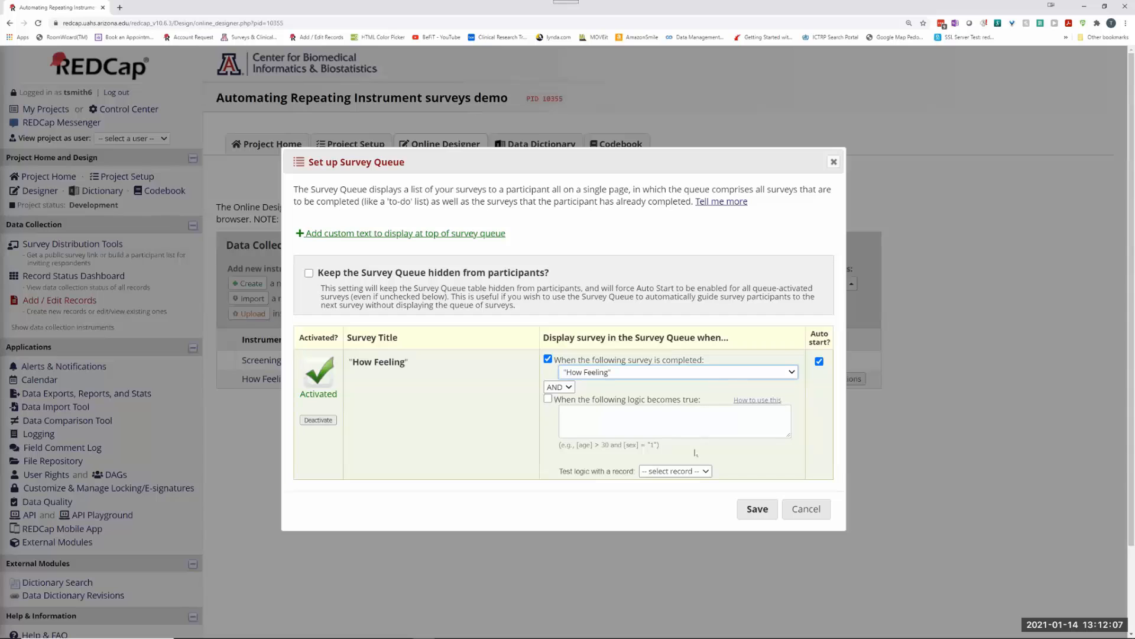
left_click(758, 508)
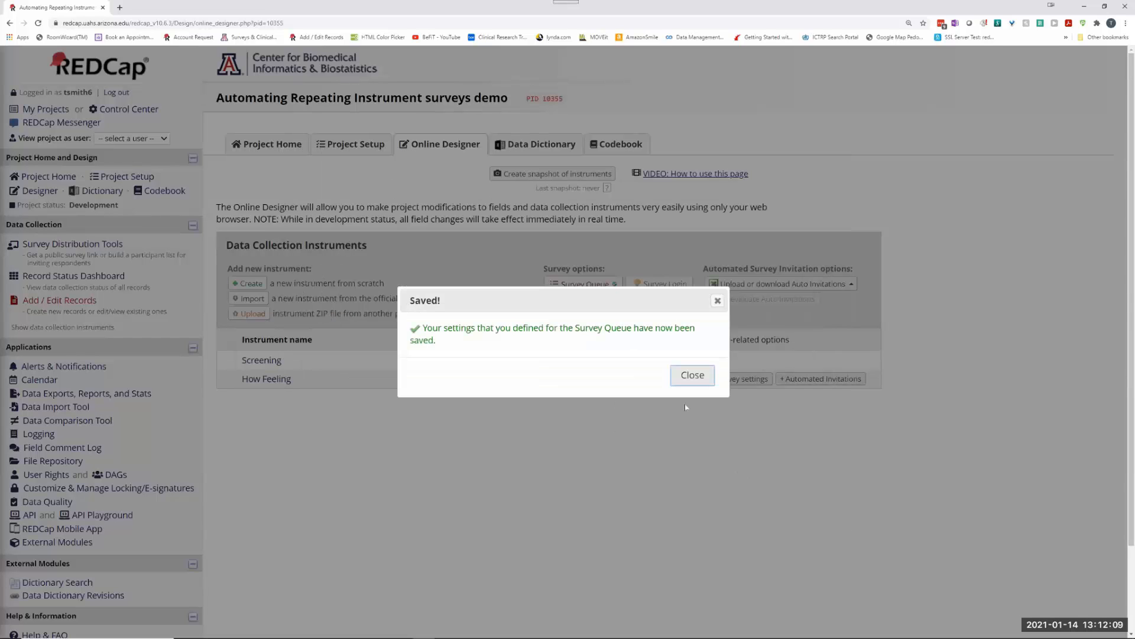
left_click(690, 376)
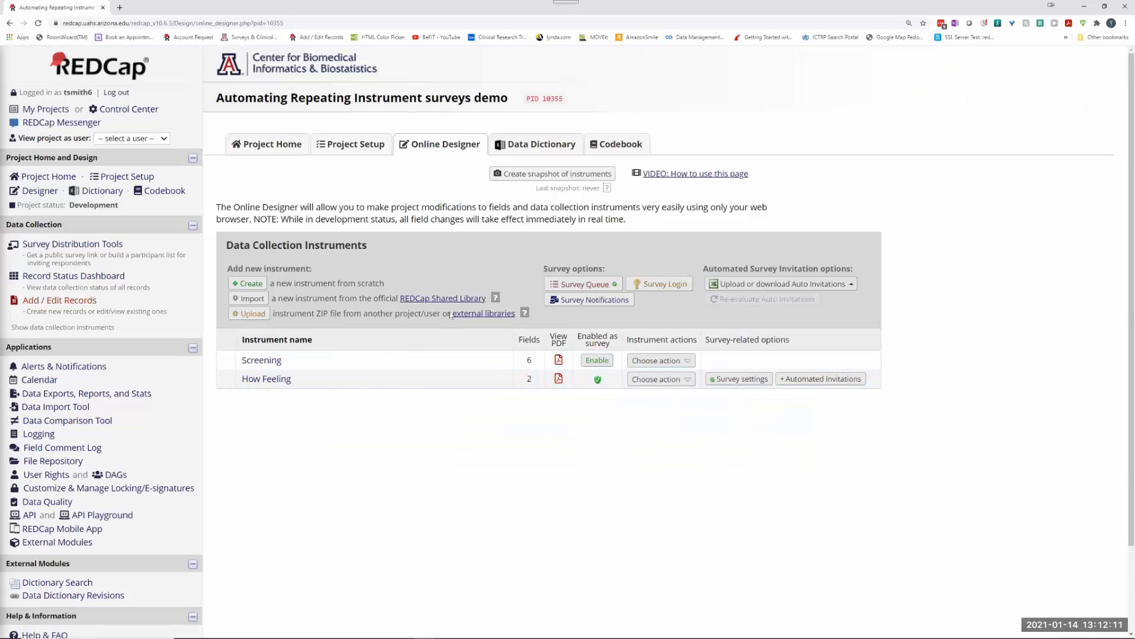
left_click(598, 283)
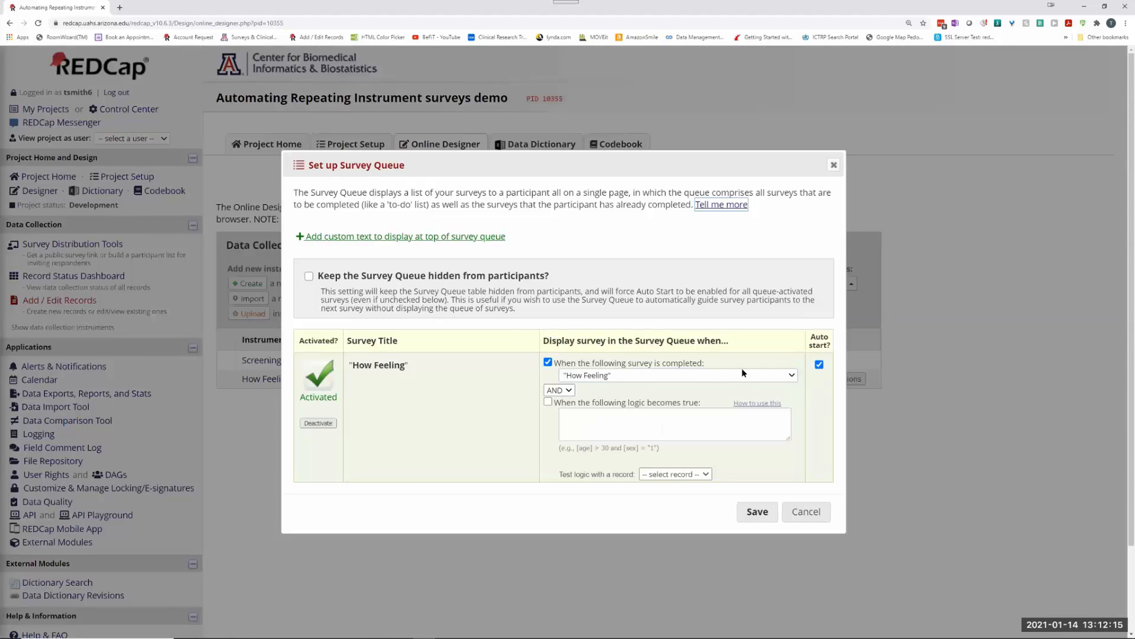
left_click(790, 376)
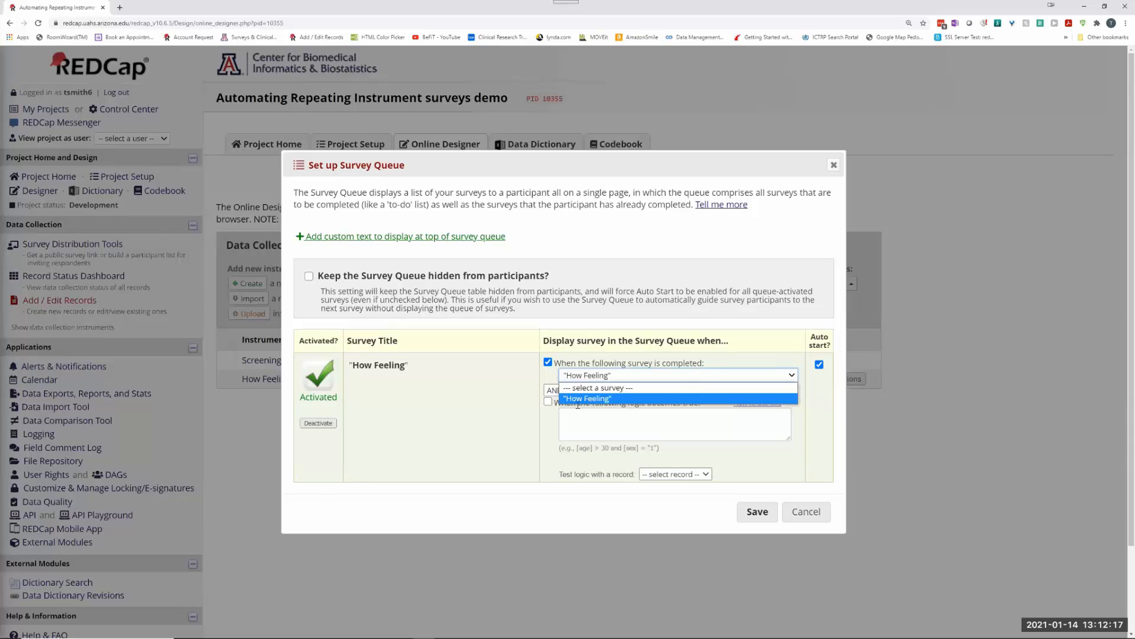
left_click(607, 402)
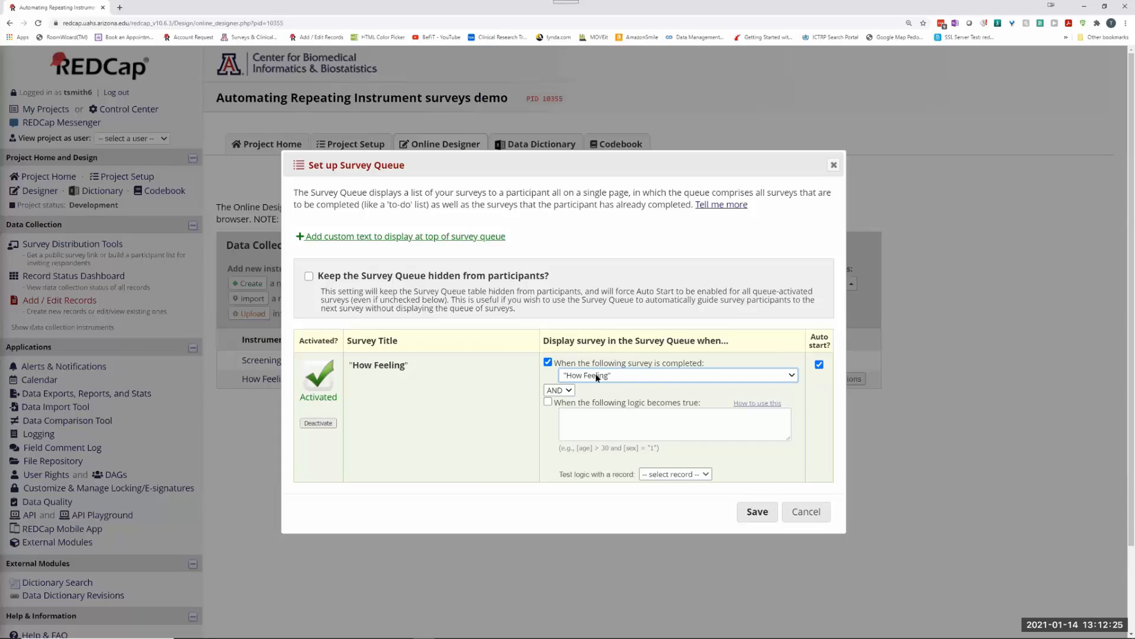
left_click(763, 520)
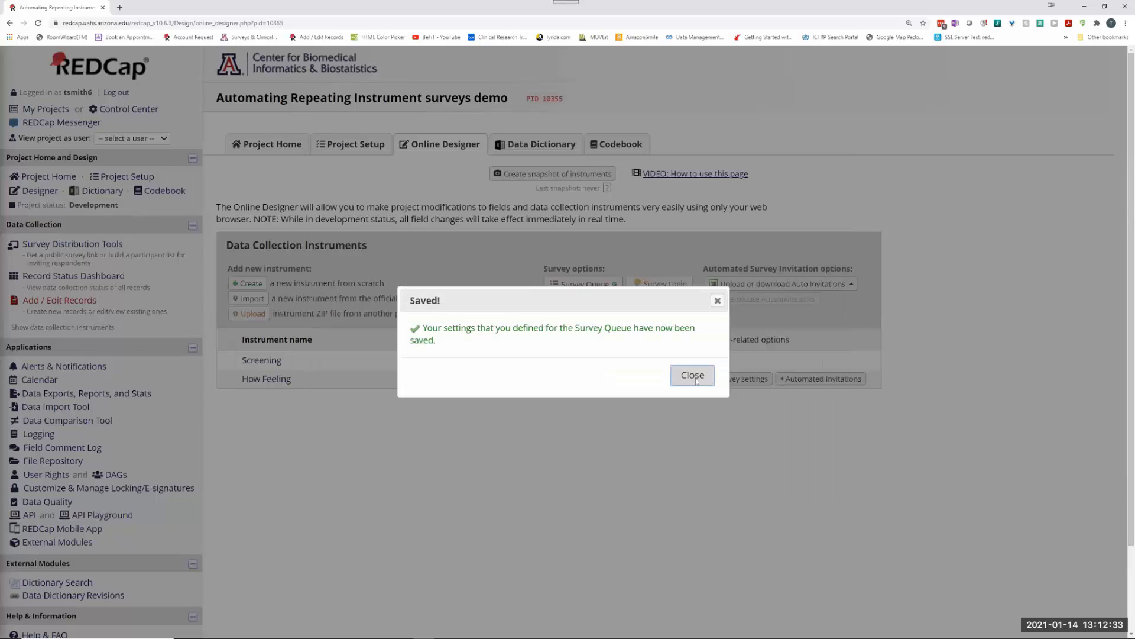
left_click(693, 376)
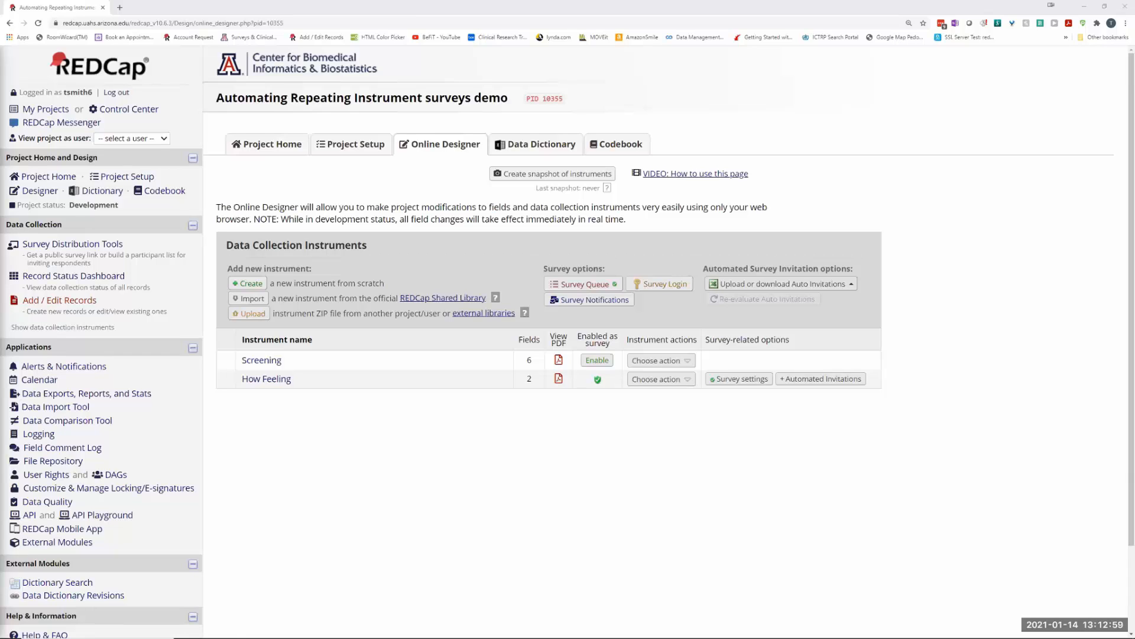
Step: Open Alerts & Notifications from the Applications section of the left sidebar
left_click(57, 366)
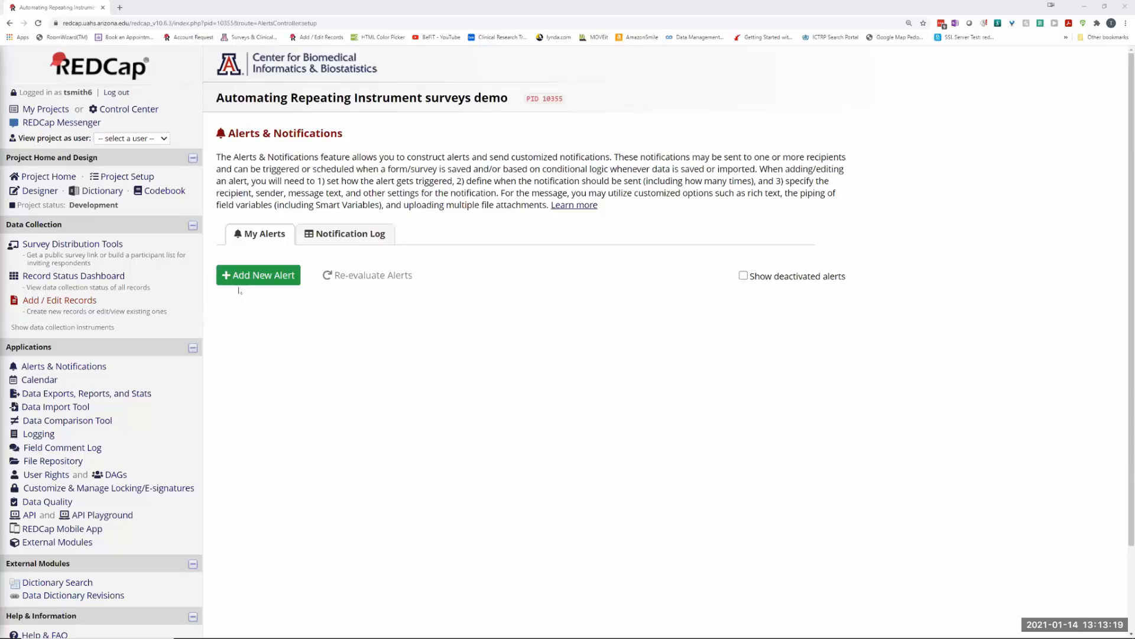
Step: Create a new alert triggered when How Feeling is saved Complete, including every repeating instance
left_click(262, 273)
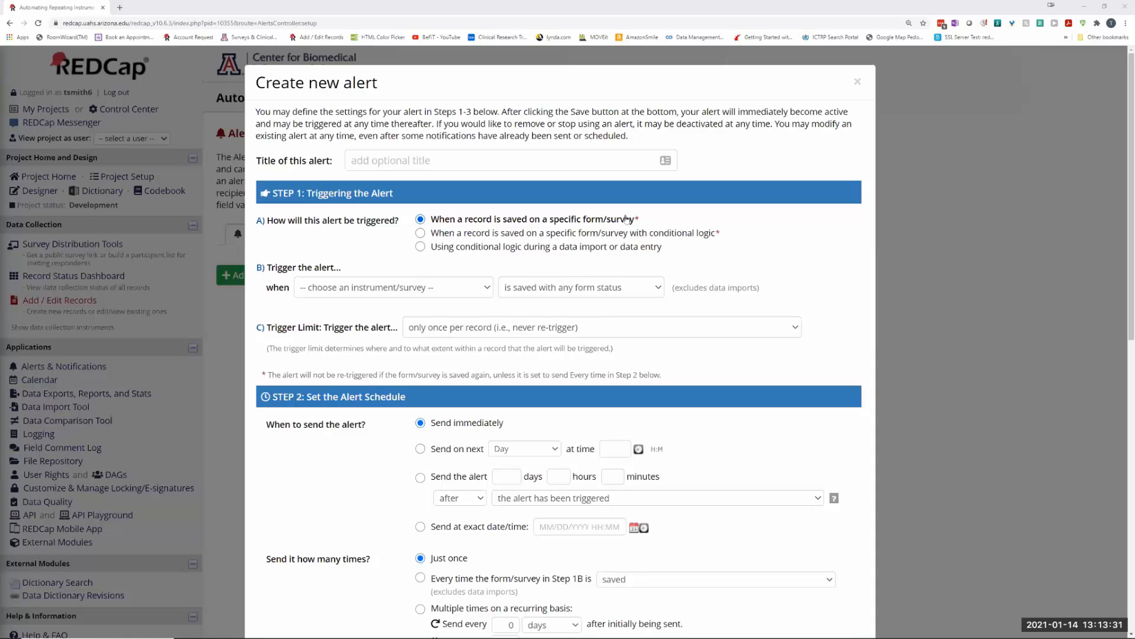
left_click(452, 289)
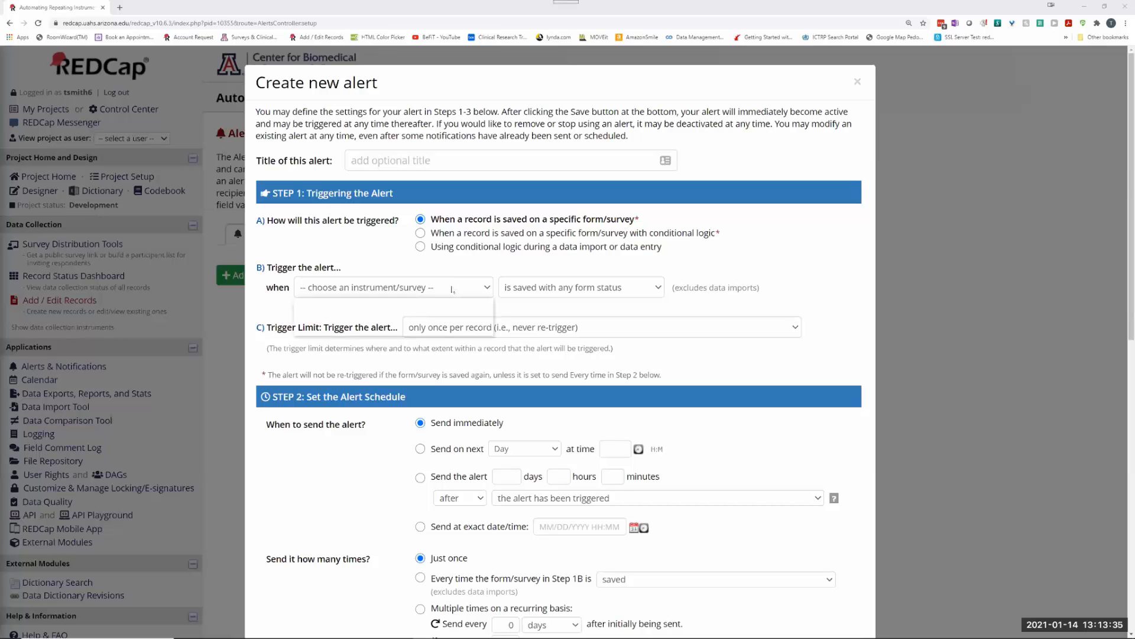
left_click(355, 326)
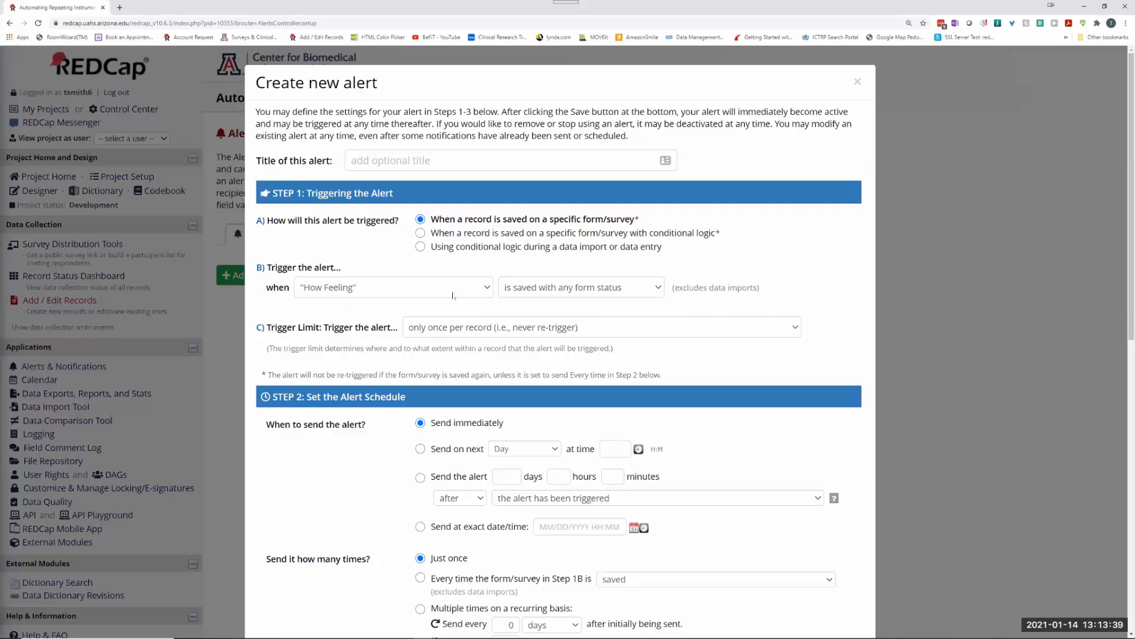
left_click(578, 288)
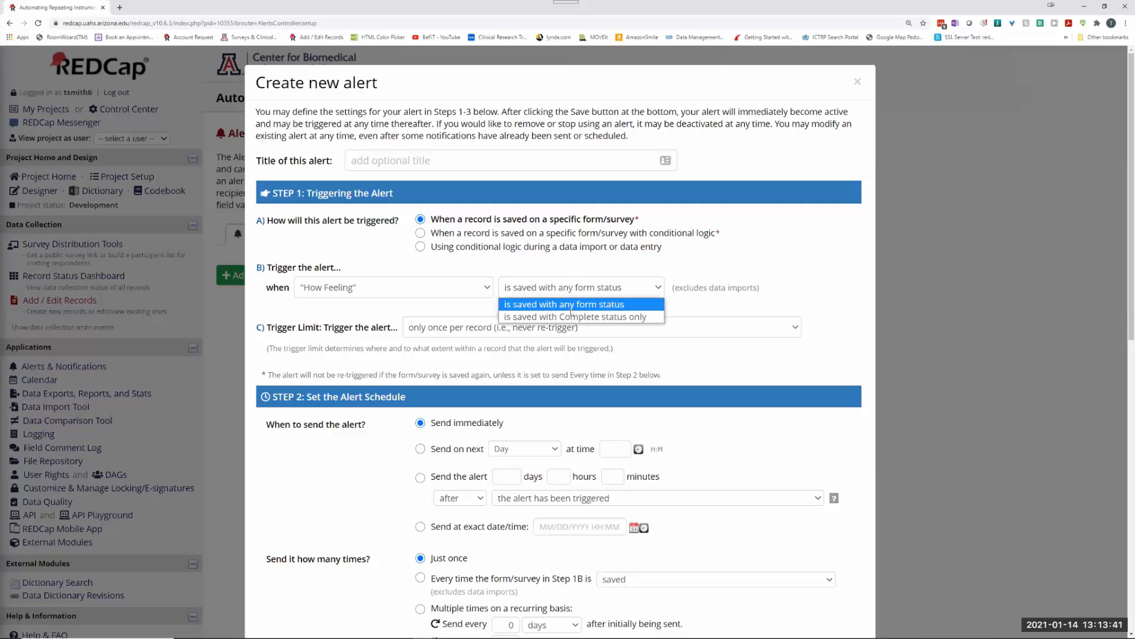
left_click(568, 317)
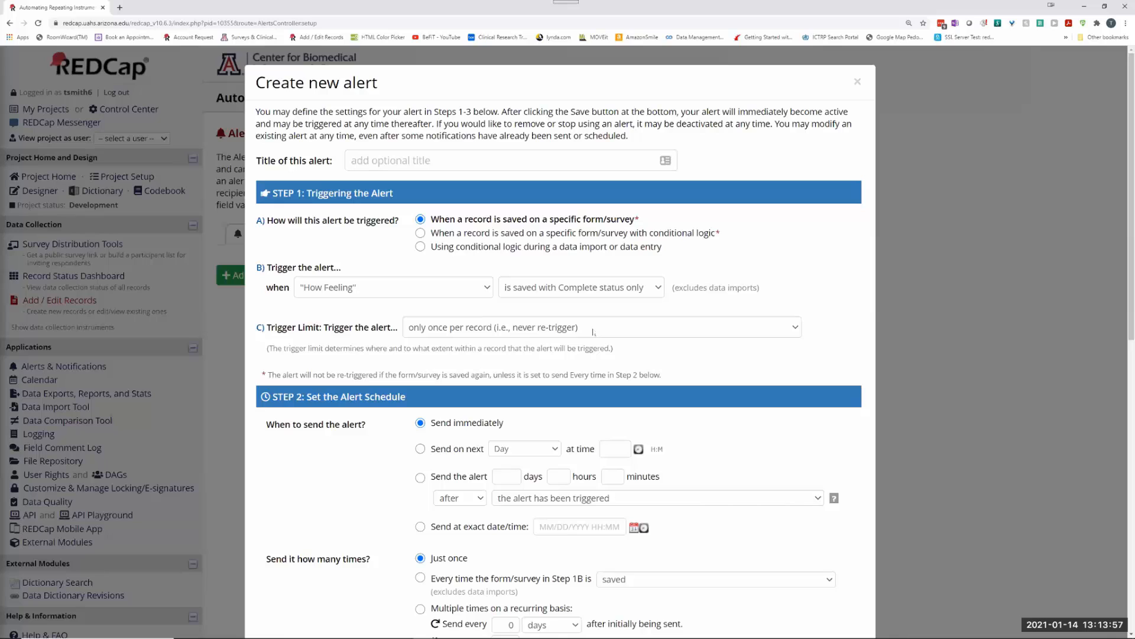
left_click(593, 329)
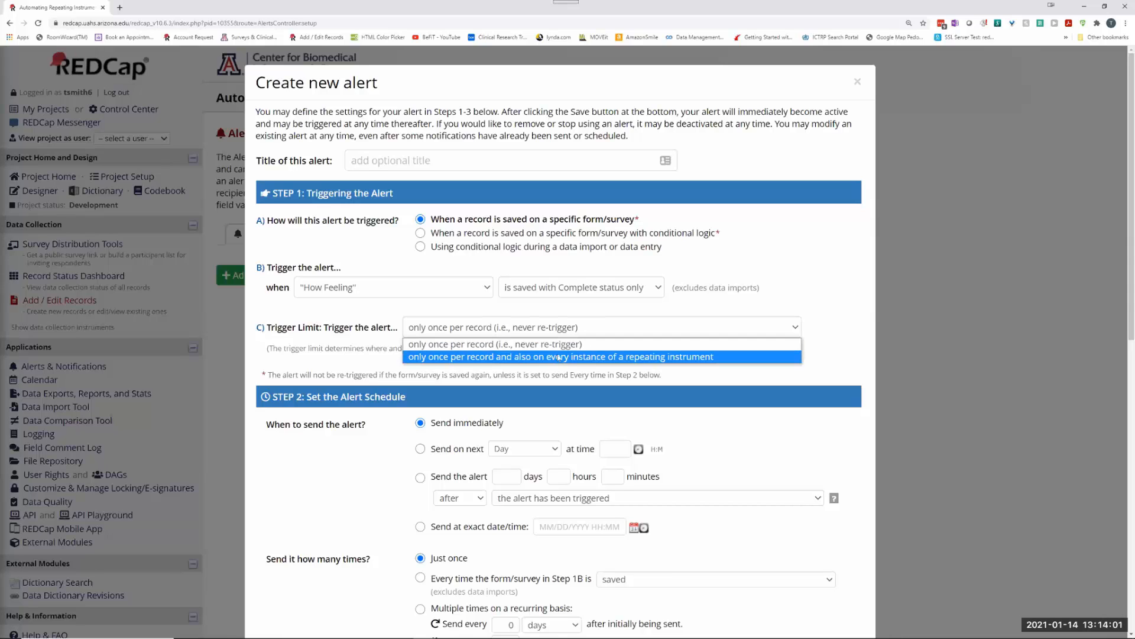
left_click(435, 357)
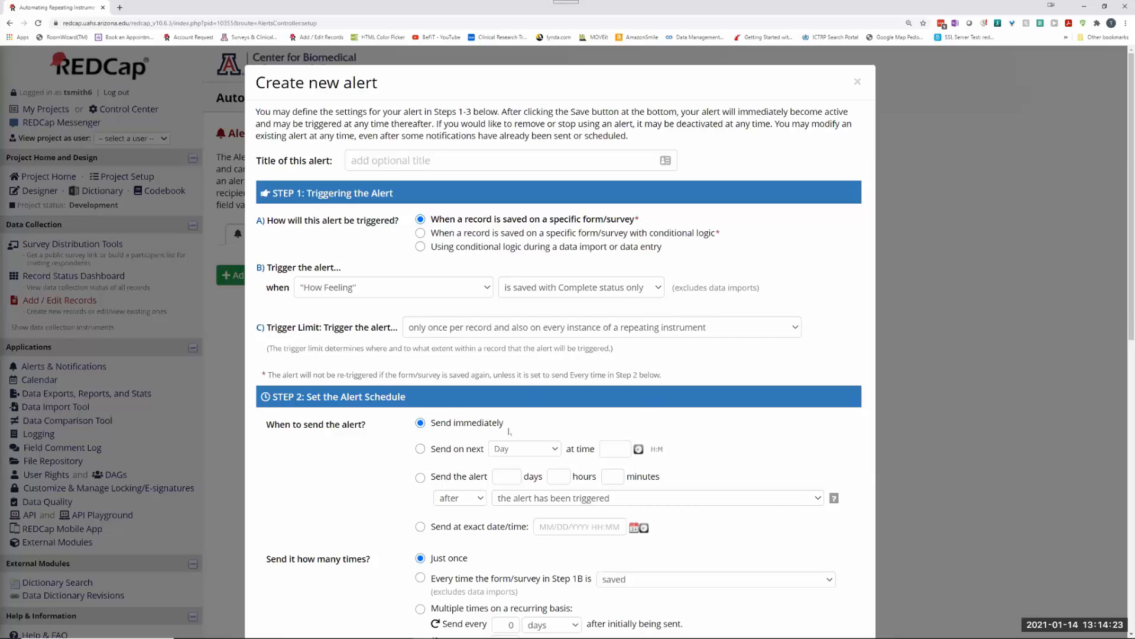
Step: Choose 'Multiple times on a recurring basis' for the alert's sending schedule
scroll(443, 432, "down", 2)
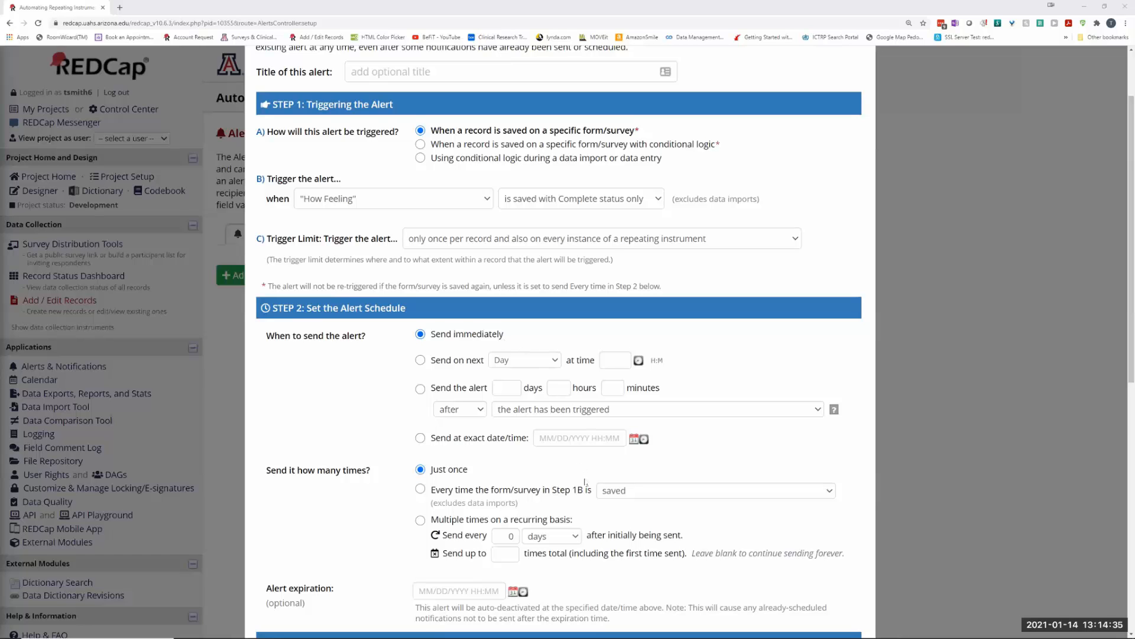
scroll(588, 481, "down", 2)
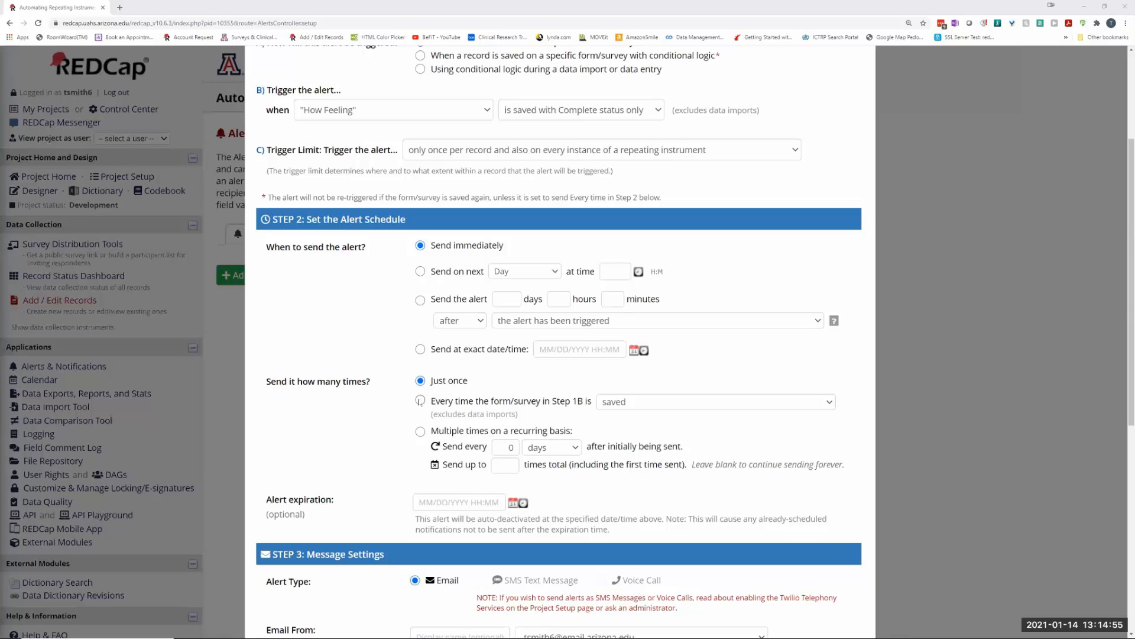
left_click(421, 432)
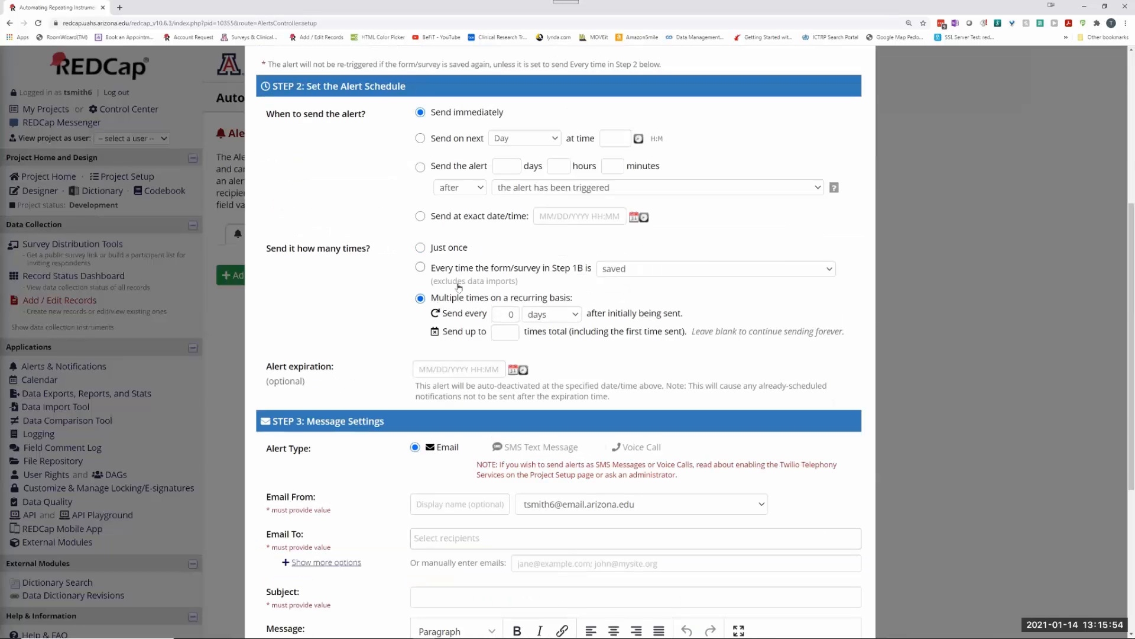
Step: Change Send every from 0 to 1 minutes and set Send up to 3 times
left_click(504, 314)
double_click(509, 314)
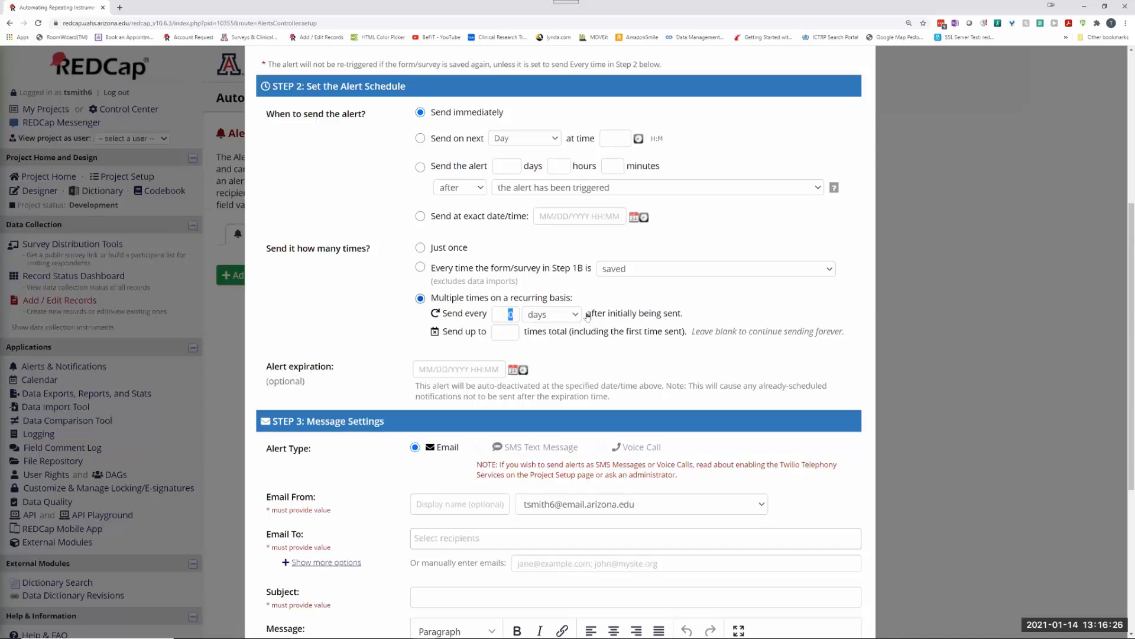
type("1")
left_click(570, 315)
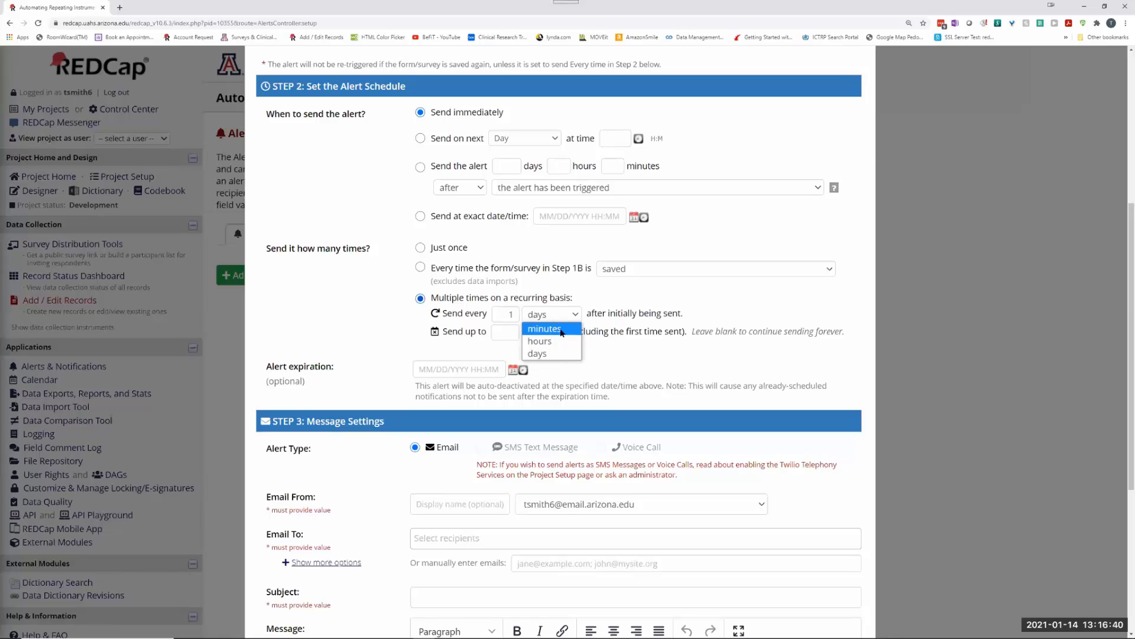
left_click(562, 332)
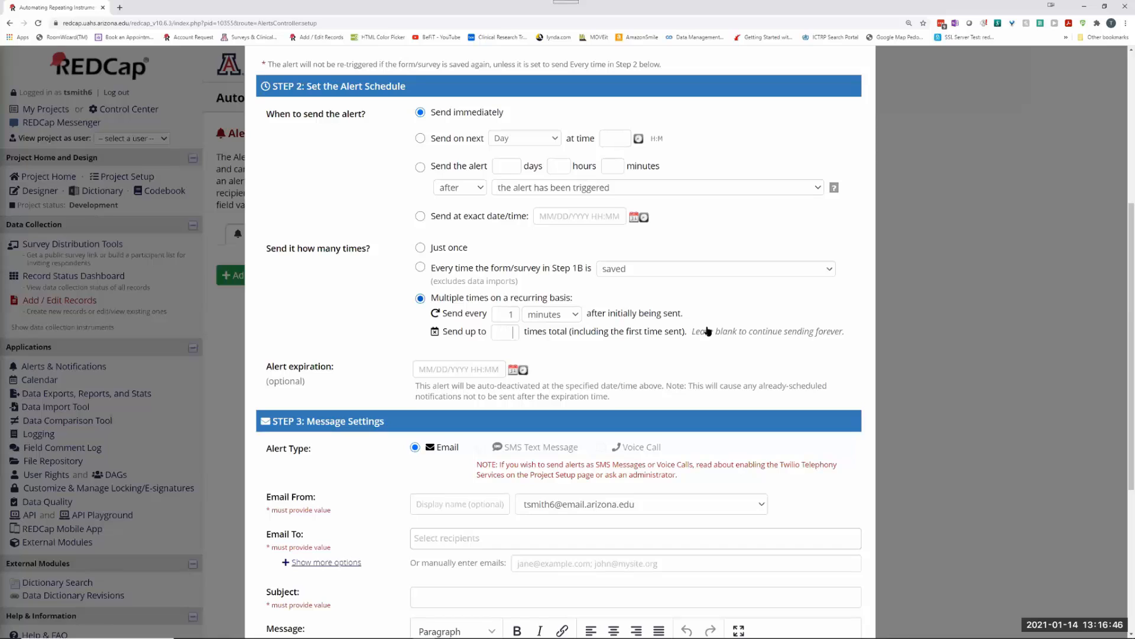
type("3")
Step: Set Email From to the REDCap system address and Email To to the [email] Email address field
scroll(644, 322, "down", 3)
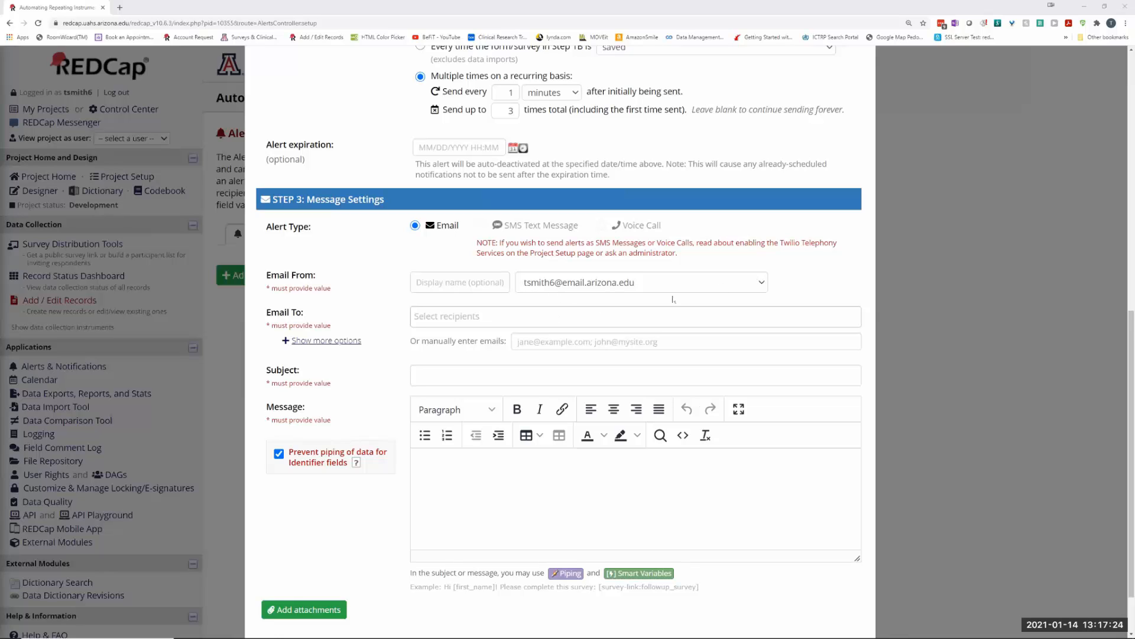
left_click(762, 284)
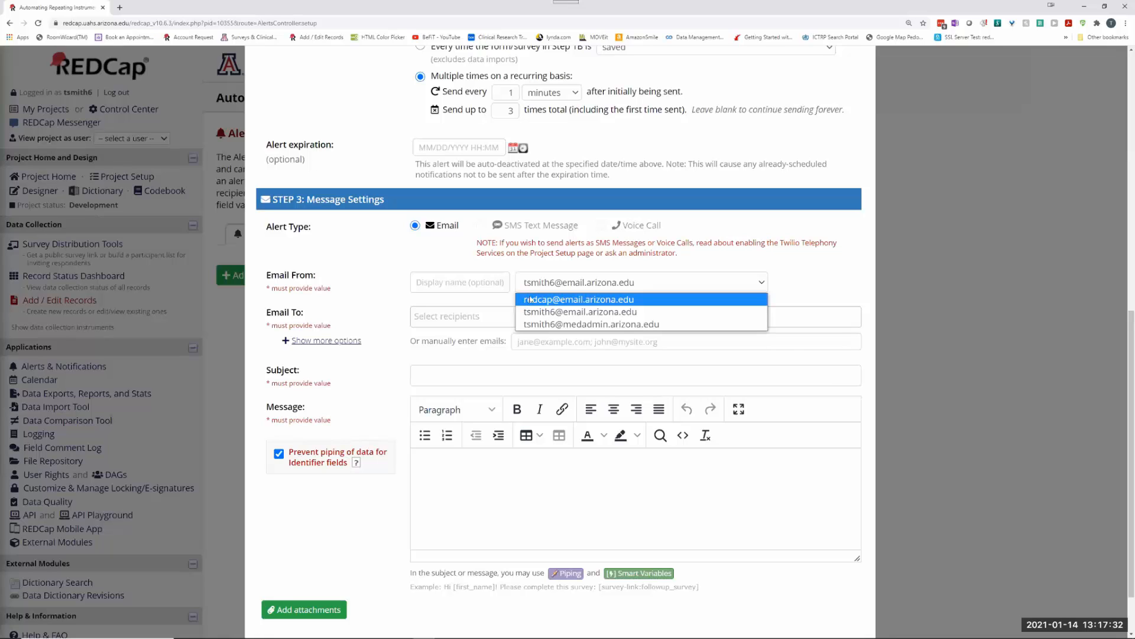
left_click(529, 293)
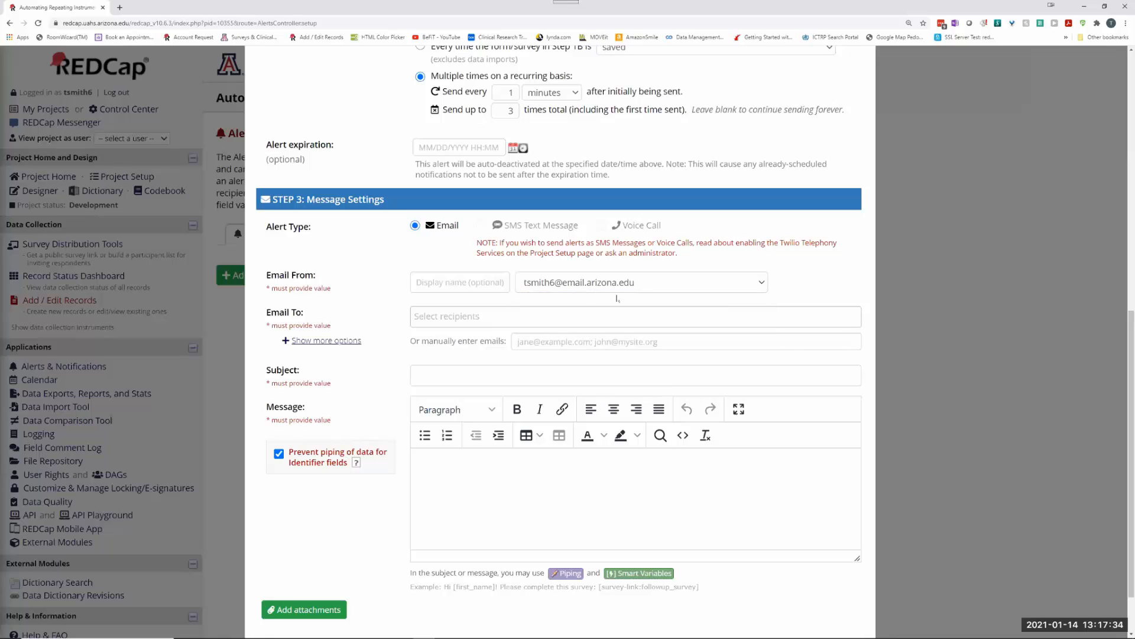
left_click(642, 286)
left_click(551, 298)
left_click(422, 314)
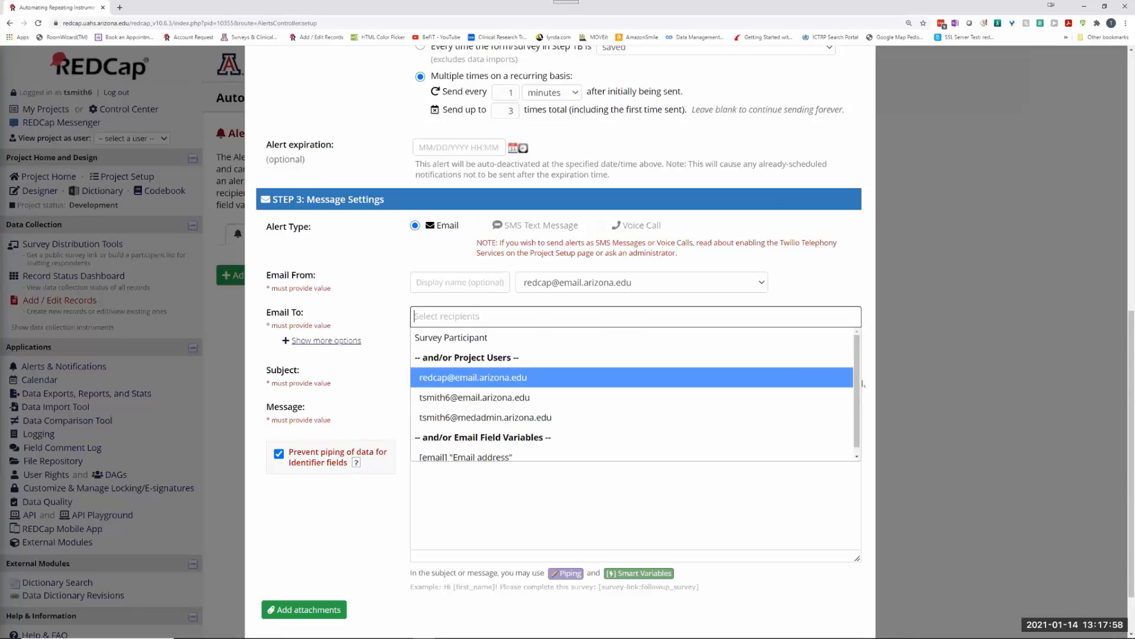
left_click_drag(857, 397, 857, 414)
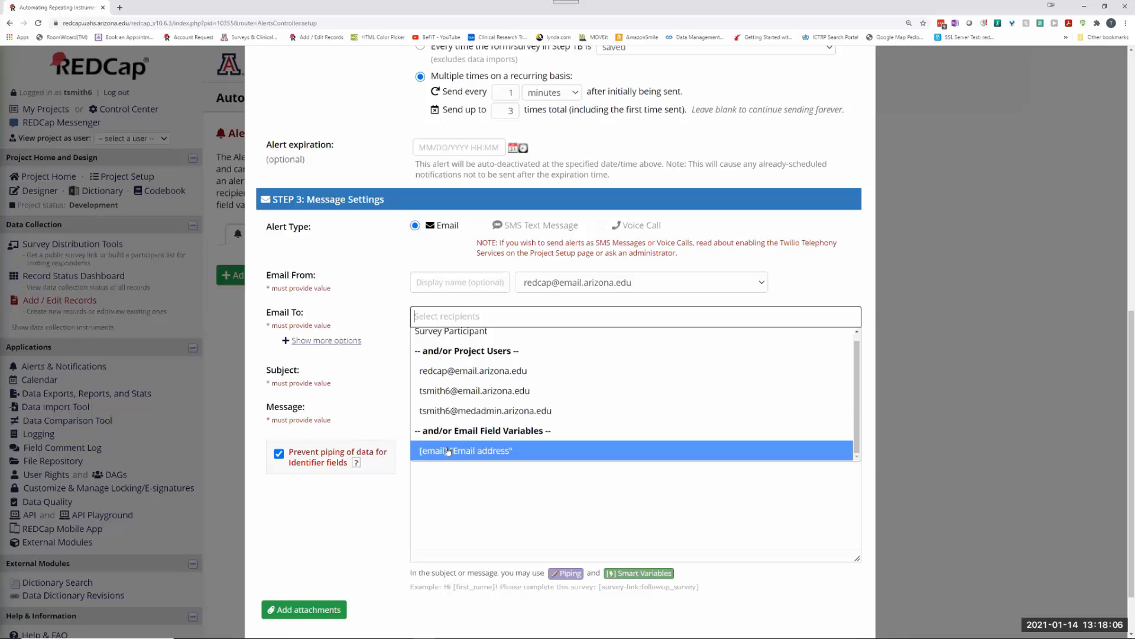
left_click(450, 453)
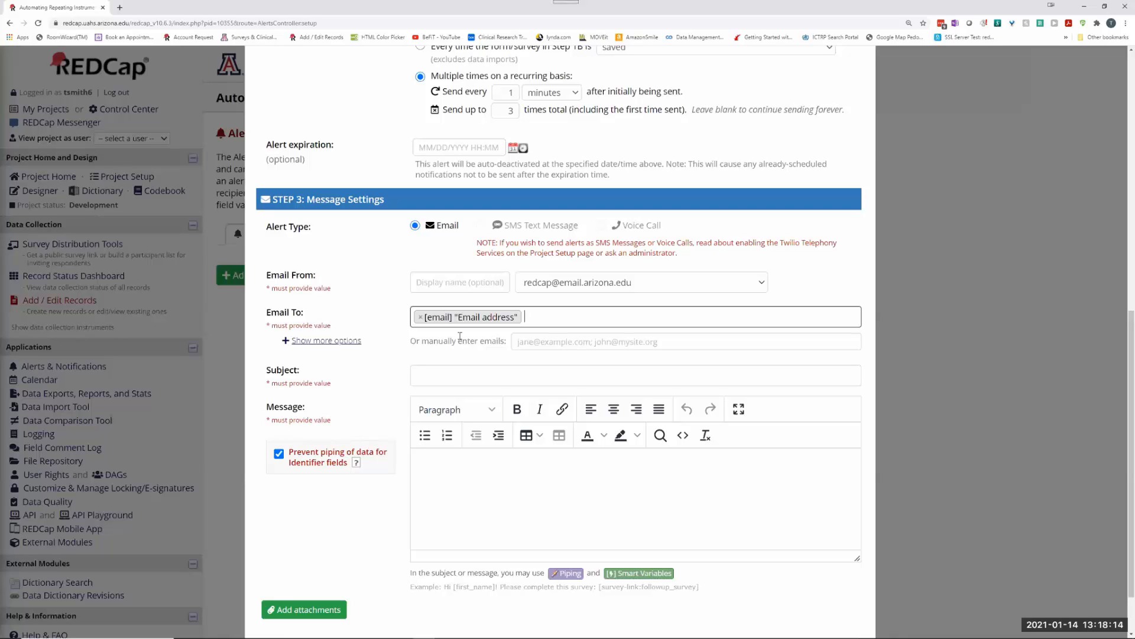
Step: Enter subject 'test', paste the message body and select its [survey-queue-url] placeholder
left_click(428, 372)
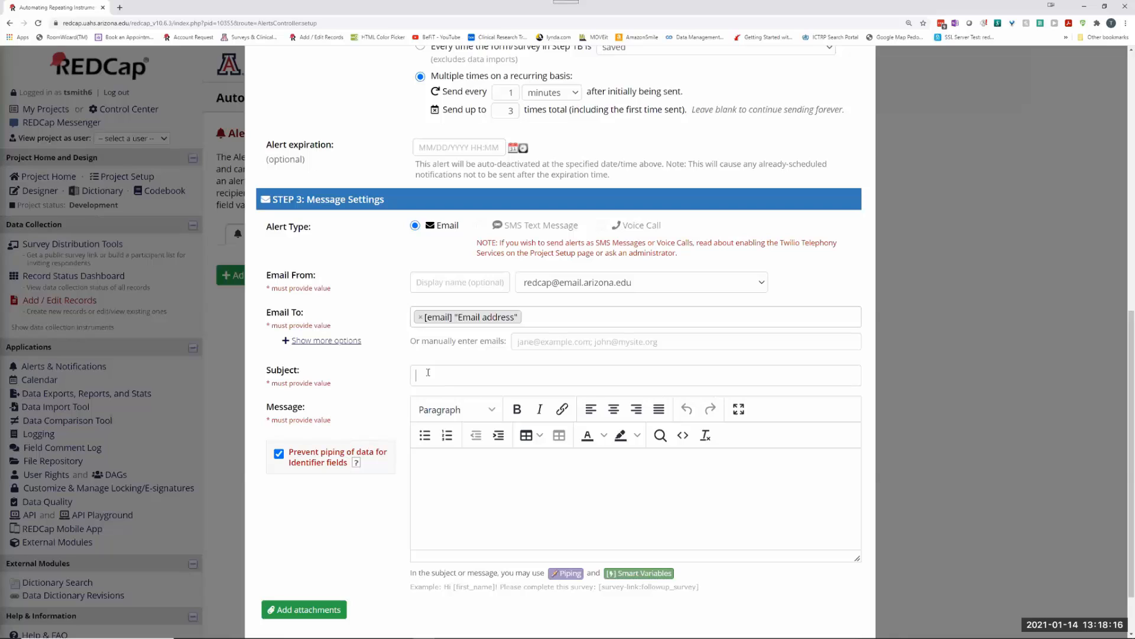
type("test")
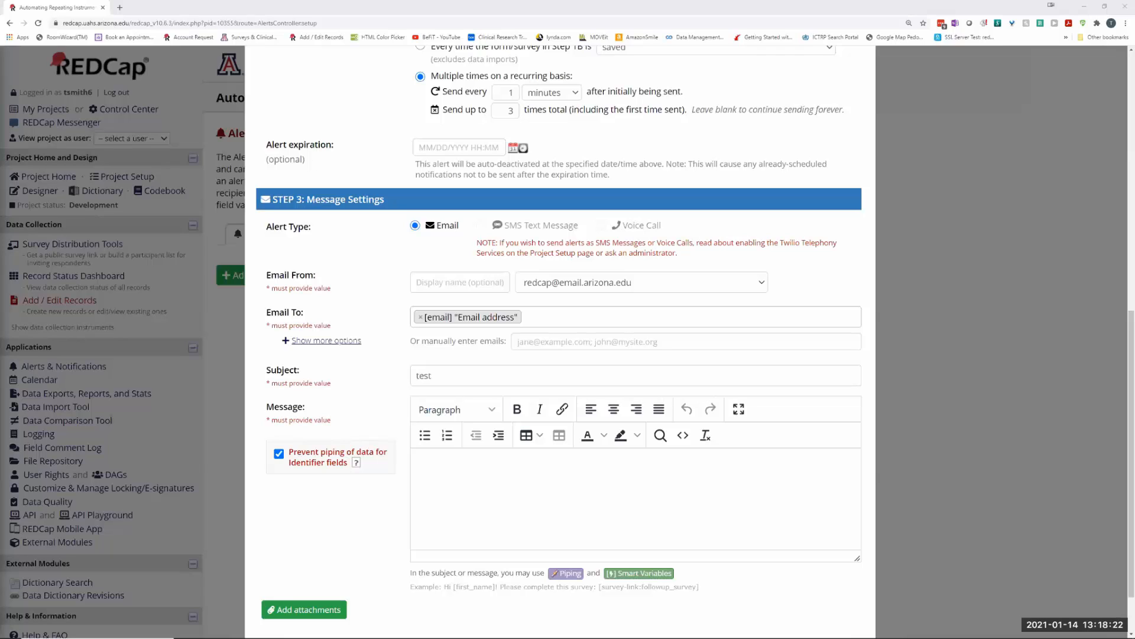
left_click(456, 493)
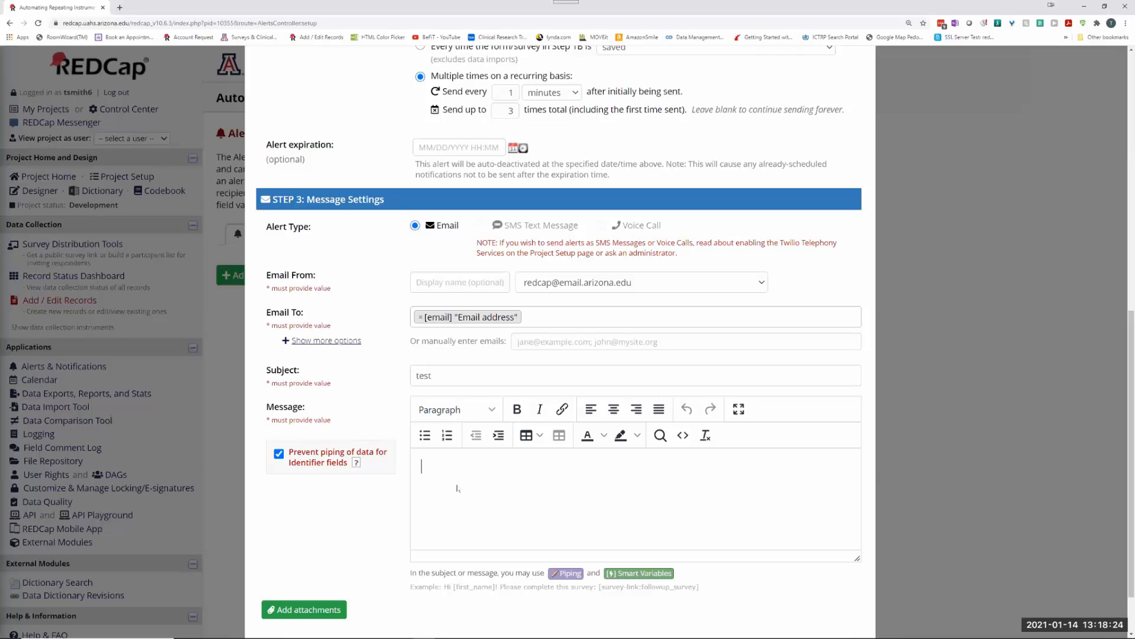
type("Please select the following link to add your feelings: [survey-queue-url]")
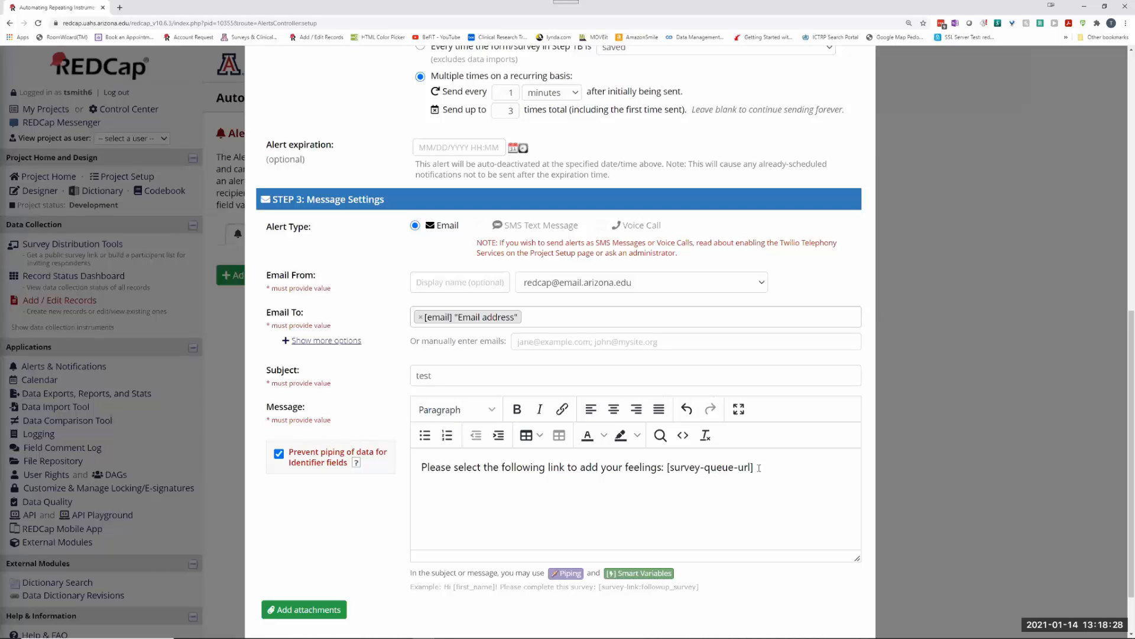
mouse_move(755, 466)
left_mouse_down()
mouse_move(668, 468)
mouse_move(762, 468)
left_mouse_up()
left_click(641, 576)
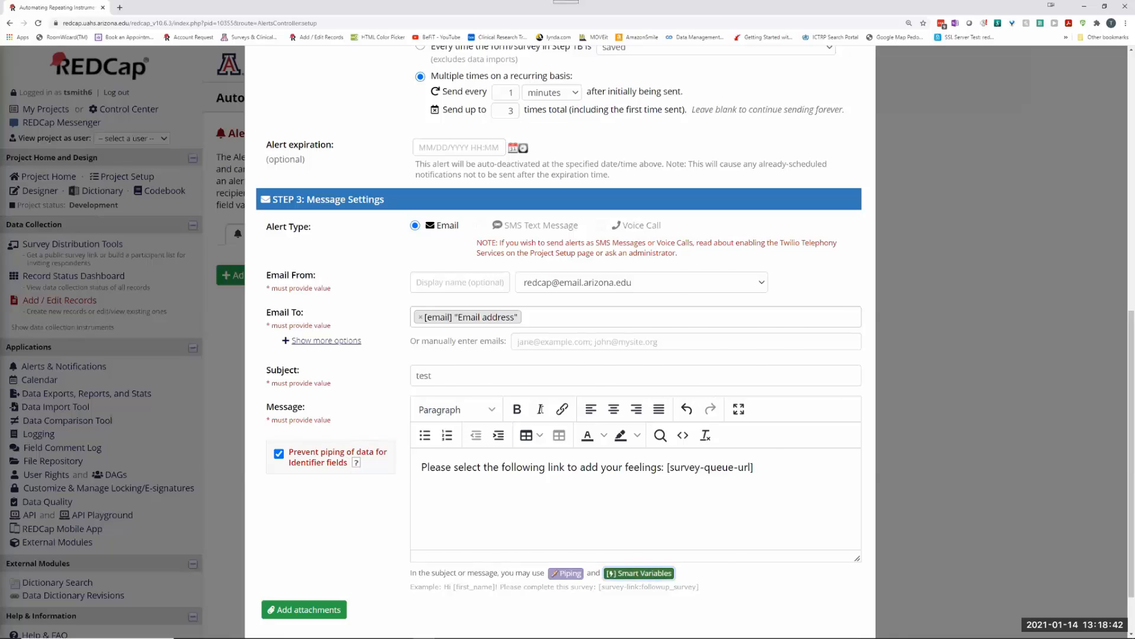
scroll(479, 334, "down", 5)
scroll(479, 334, "down", 8)
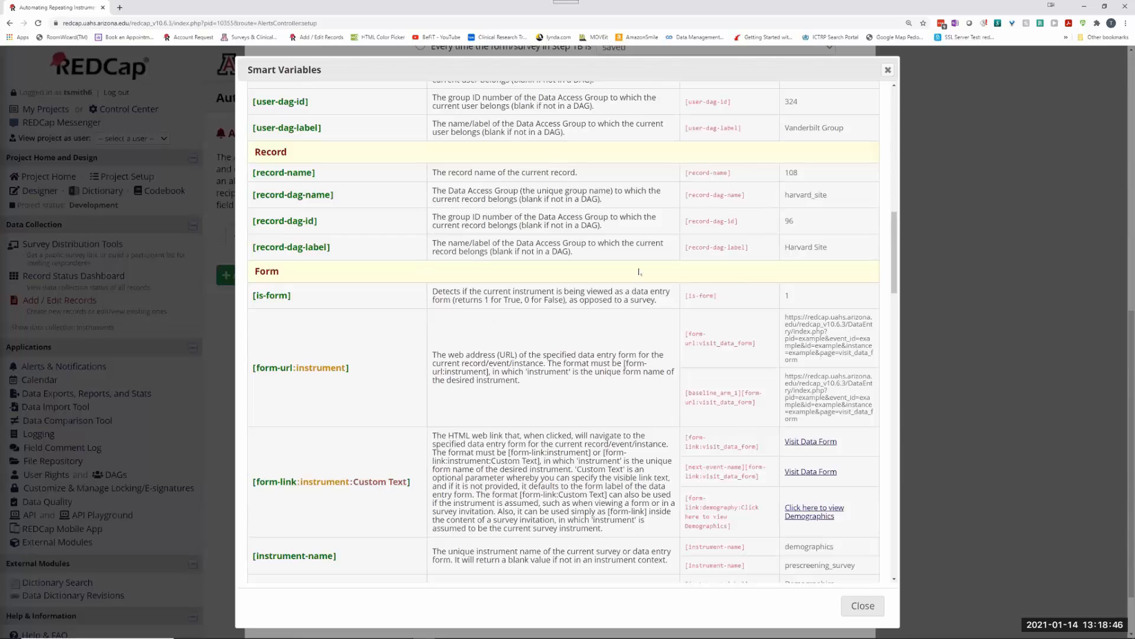
left_click(888, 70)
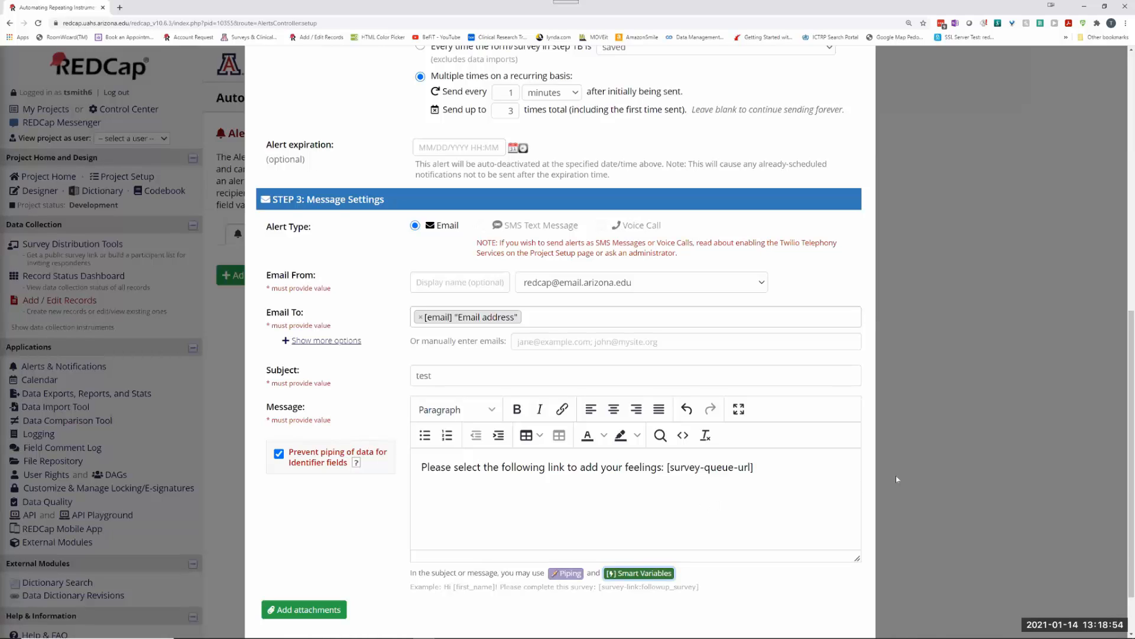
Step: Scroll to the bottom of the Create new alert dialog and save it as Alert #1
scroll(447, 542, "down", 2)
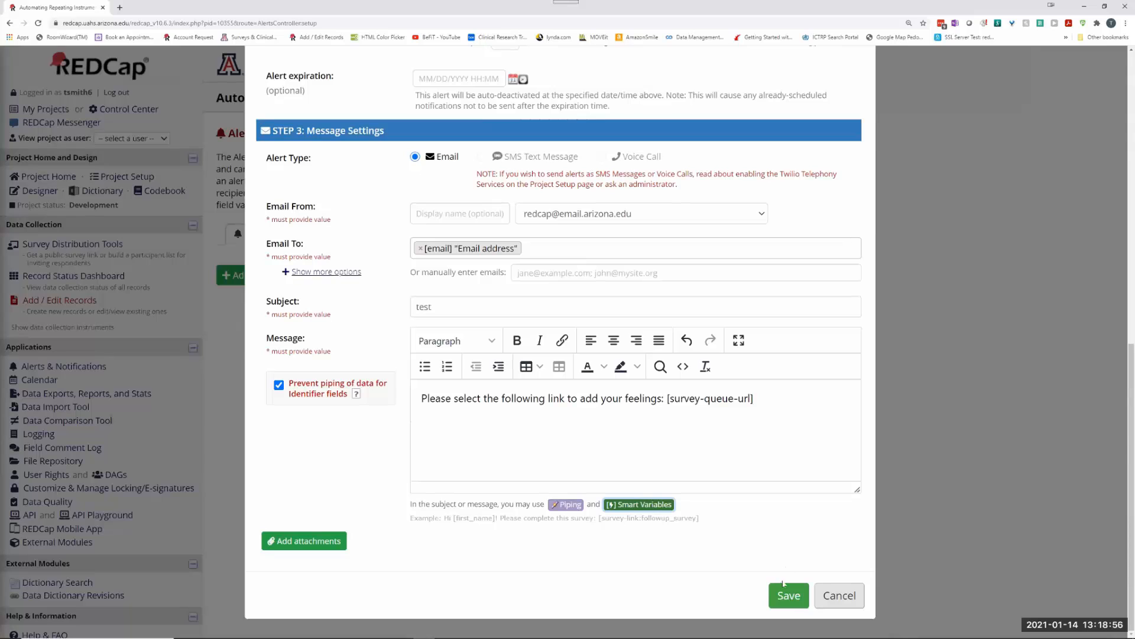
left_click(790, 597)
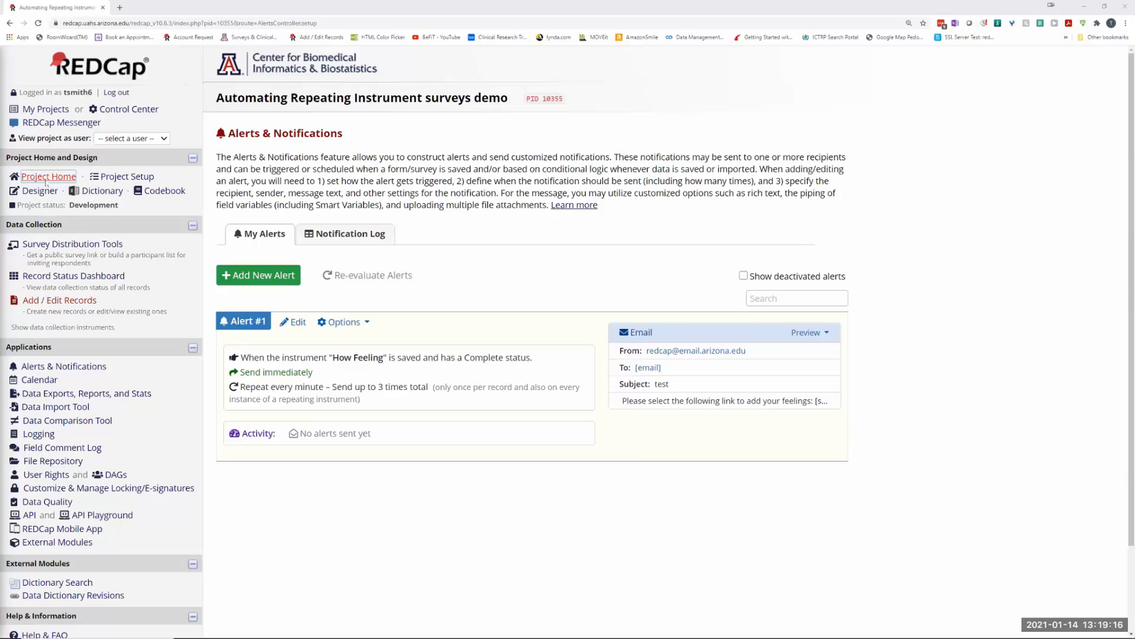
left_click(127, 176)
left_click(90, 248)
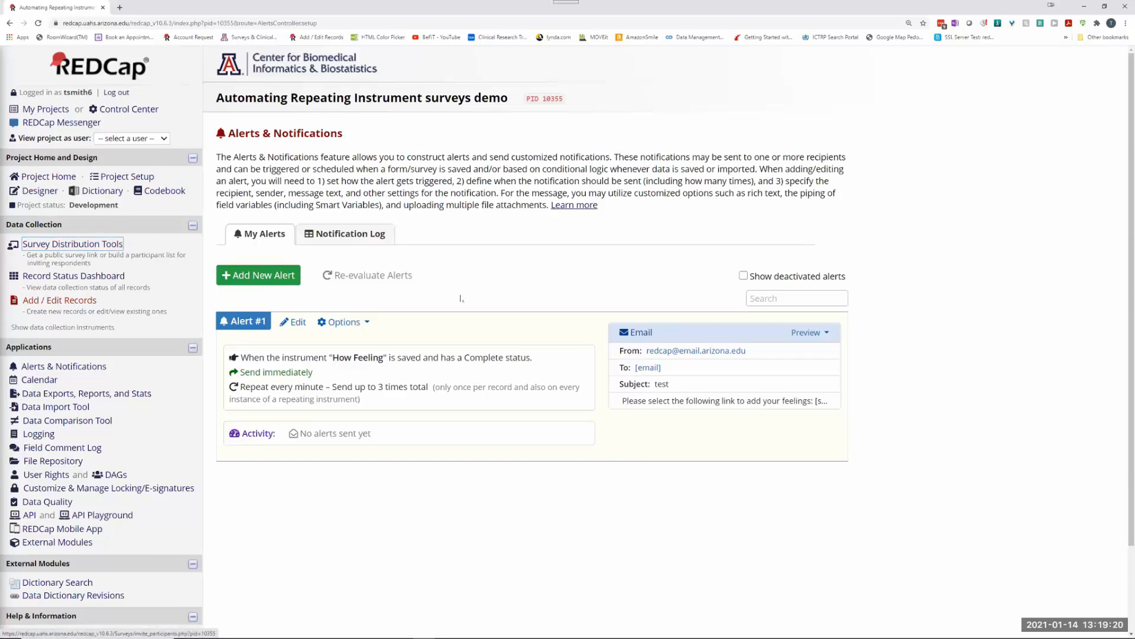
Step: Add new record 1 from Add / Edit Records and open its Screening form
left_click(54, 300)
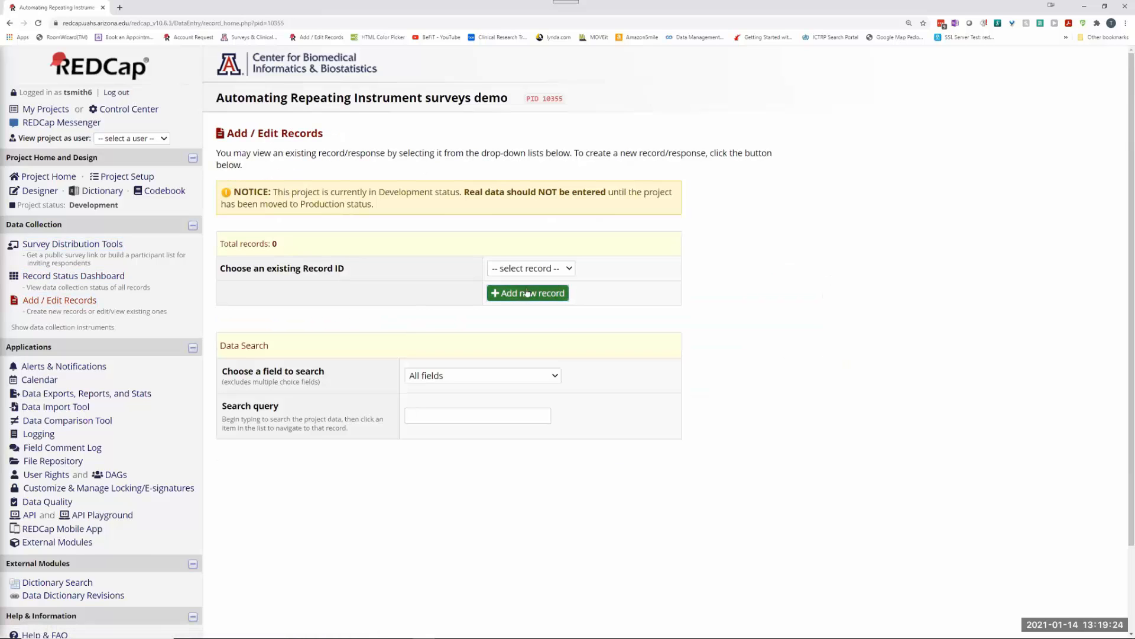
left_click(528, 293)
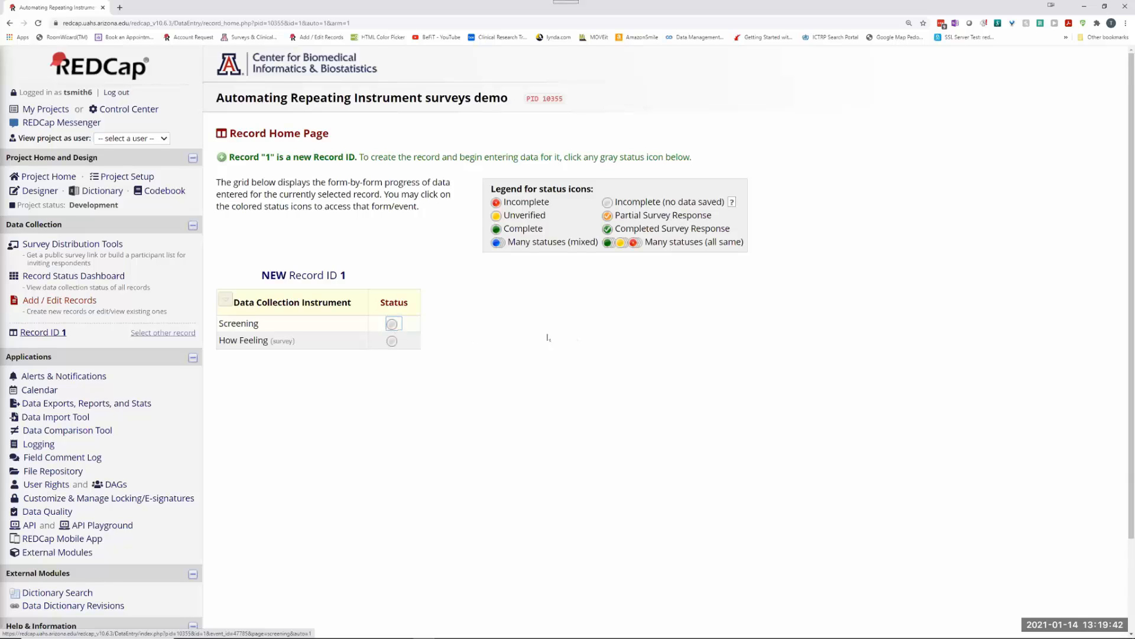
left_click(392, 324)
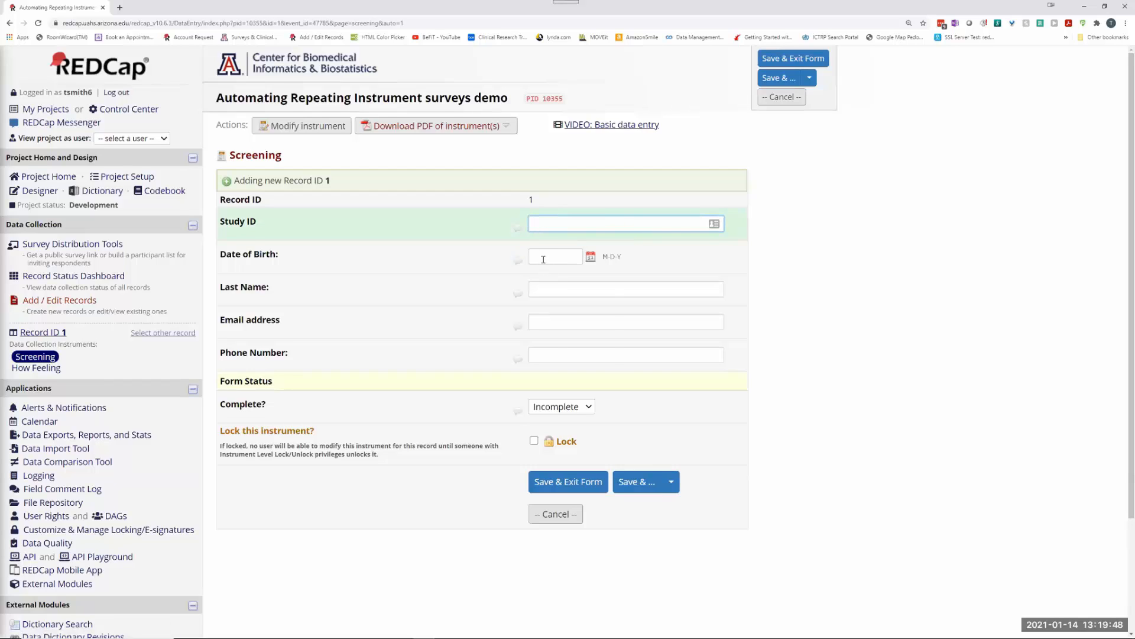
left_click(543, 259)
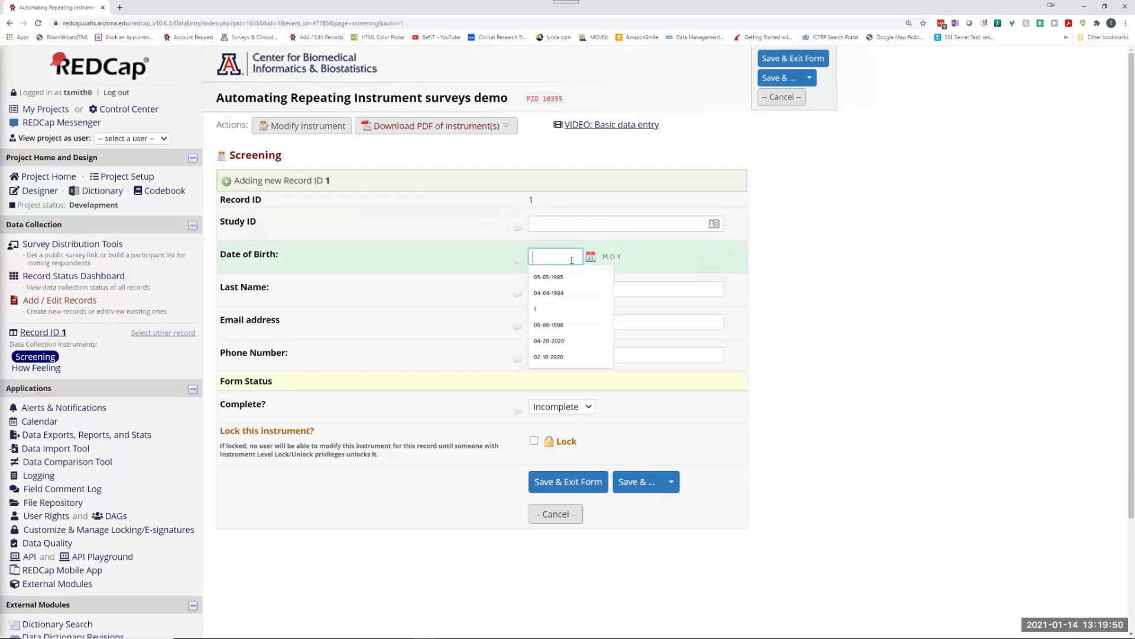
left_click(565, 277)
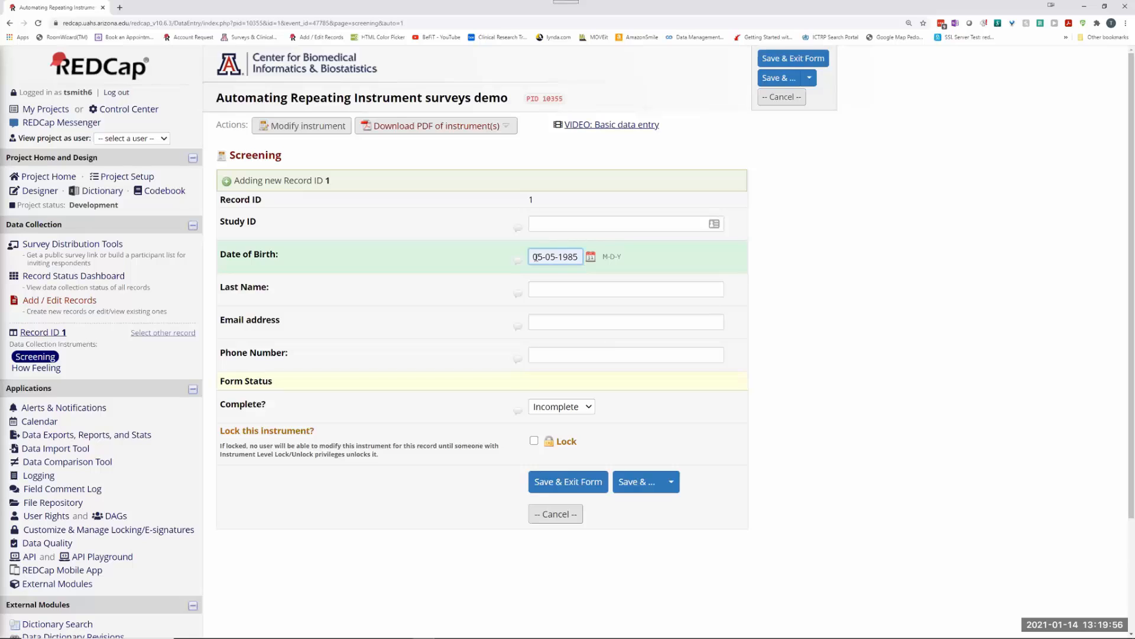
left_click(535, 288)
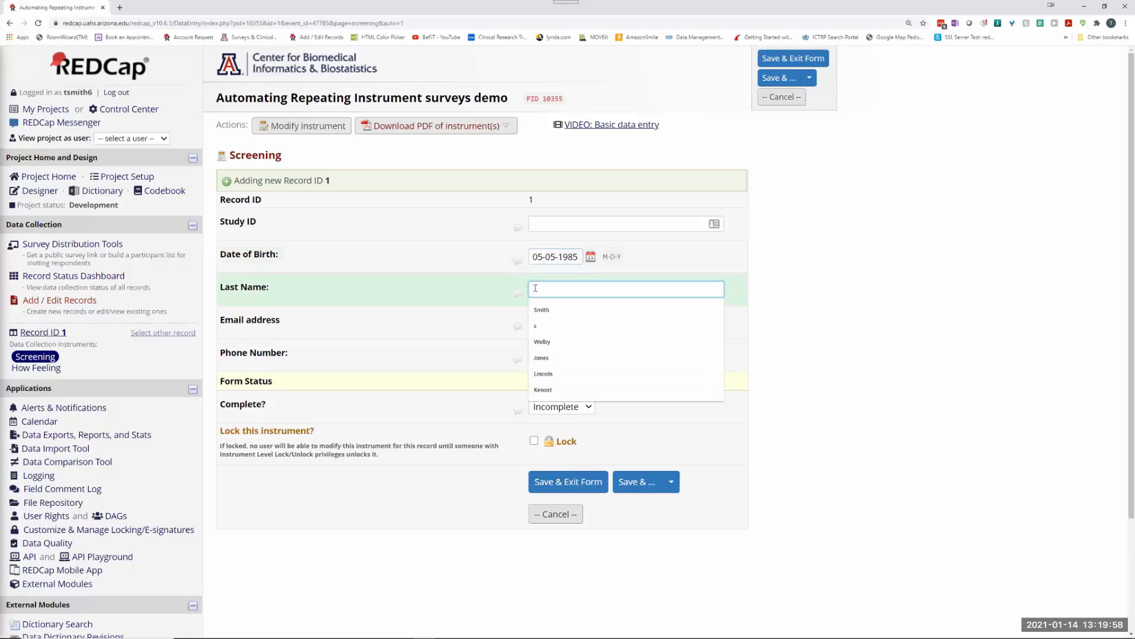
key("Tab")
key("Tab")
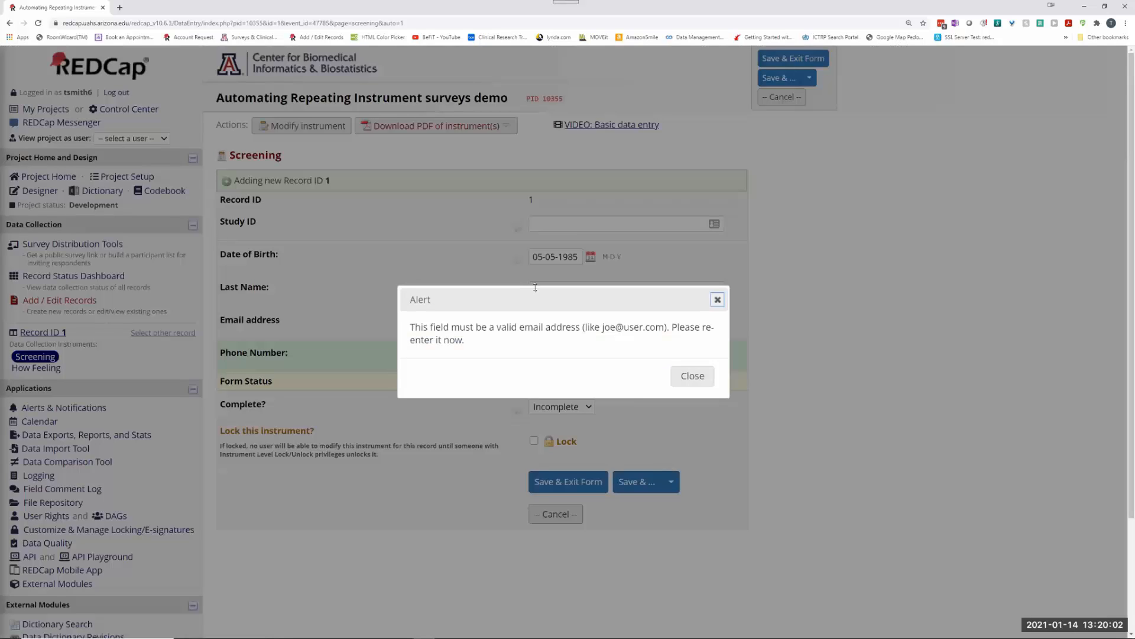
left_click(687, 379)
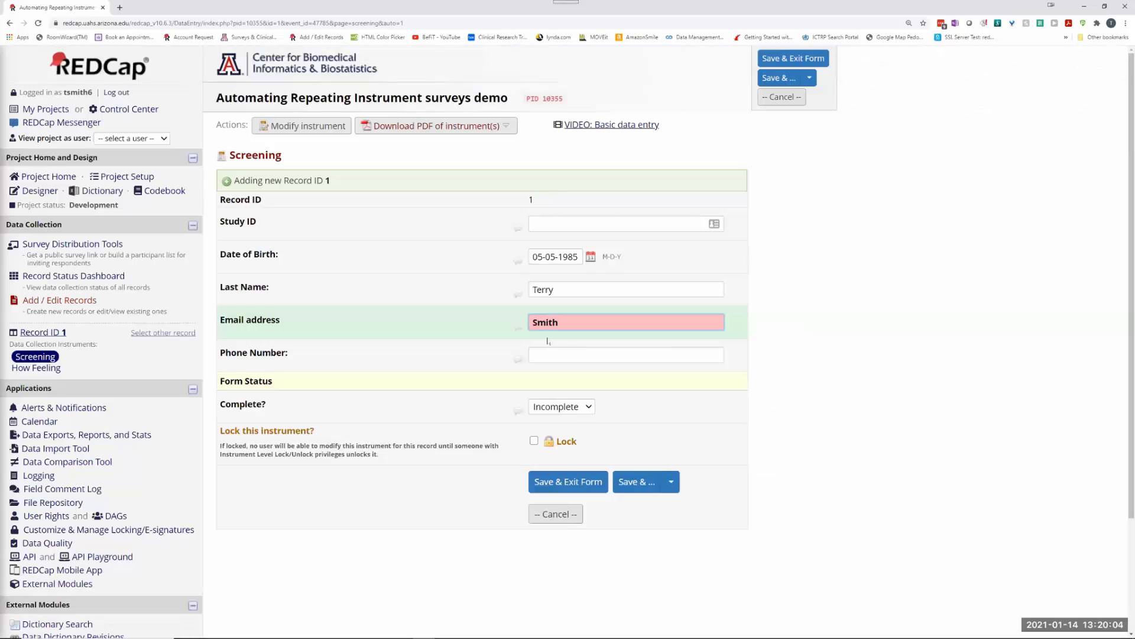
double_click(573, 318)
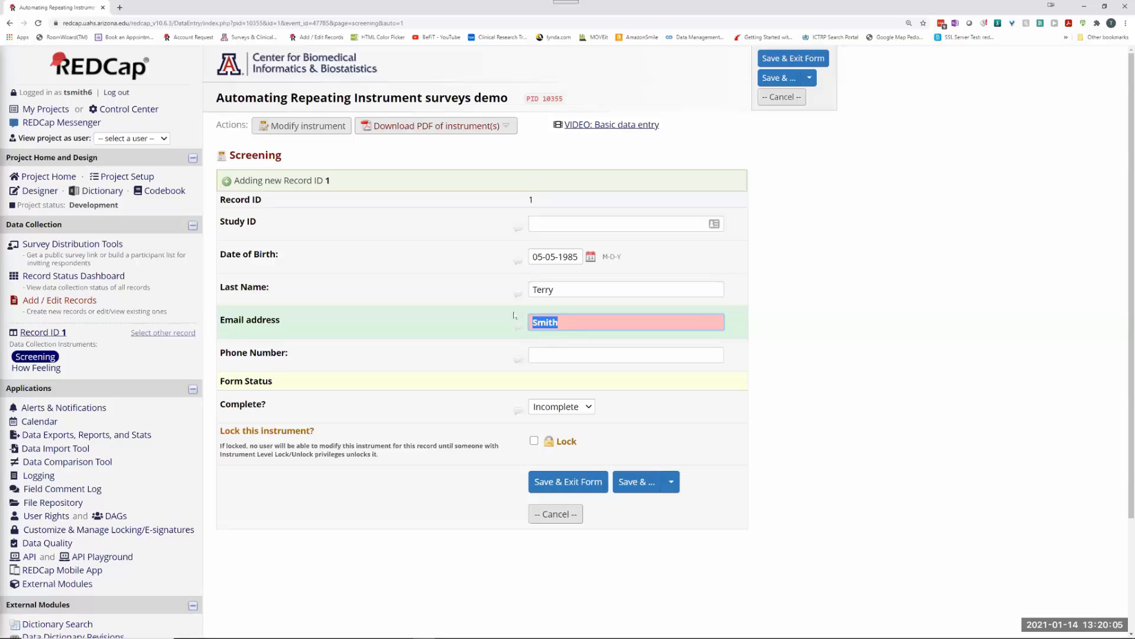
left_click(557, 288)
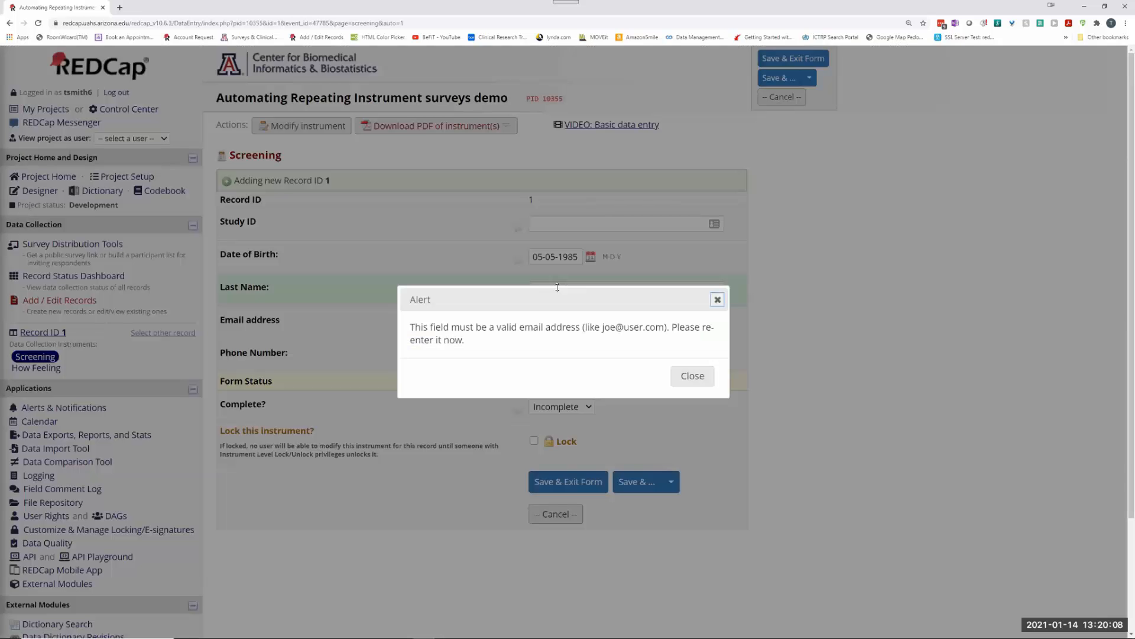
left_click(689, 377)
key("BackSpace")
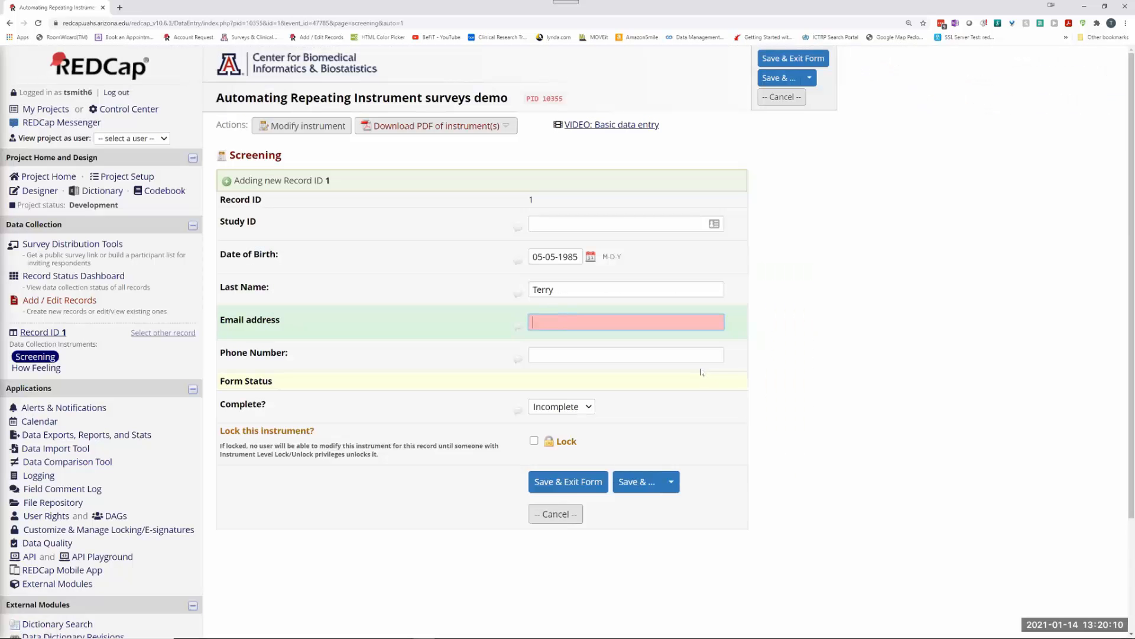
left_click(556, 289)
left_click_drag(556, 289, 512, 299)
type("Smith")
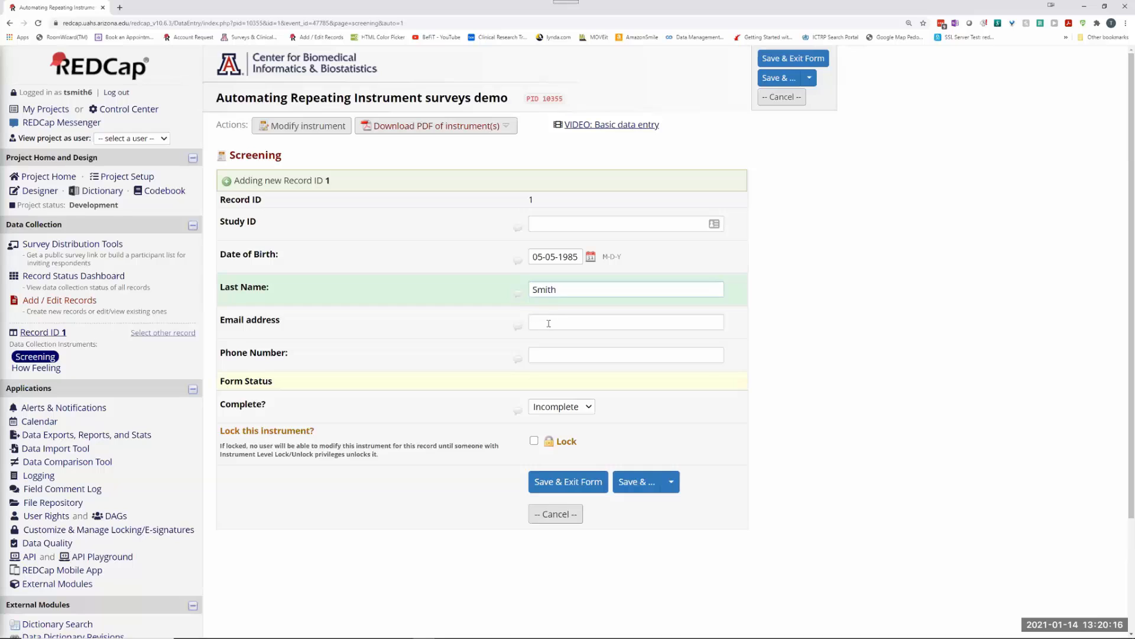
Step: Fill in the email and phone number, mark the form Complete, and save and exit
left_click(586, 322)
left_click(585, 343)
left_click(561, 355)
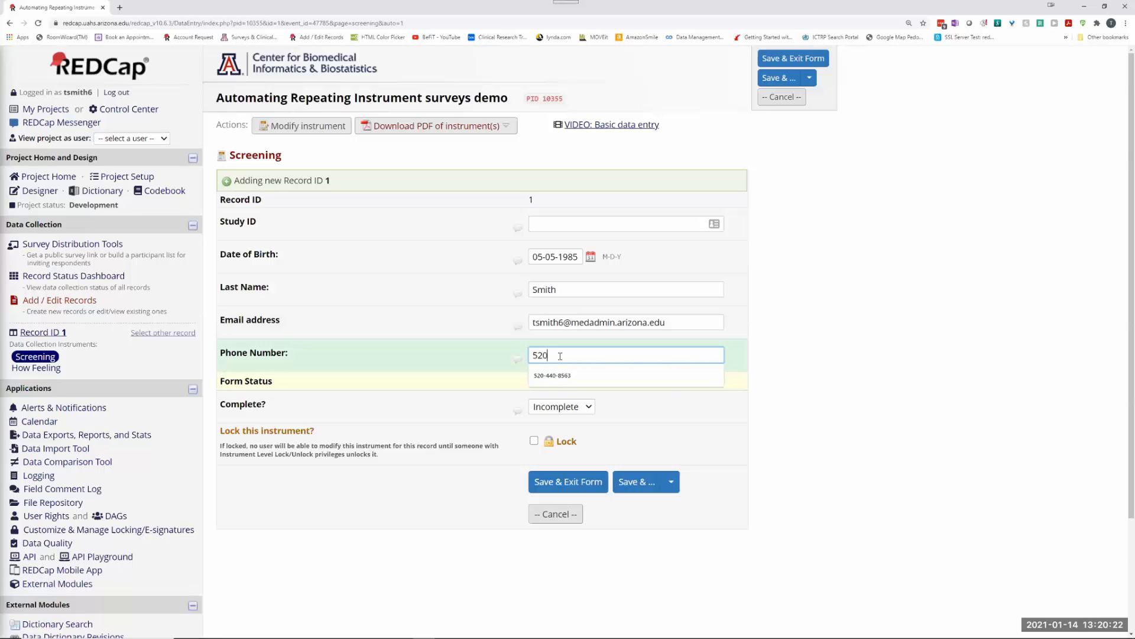
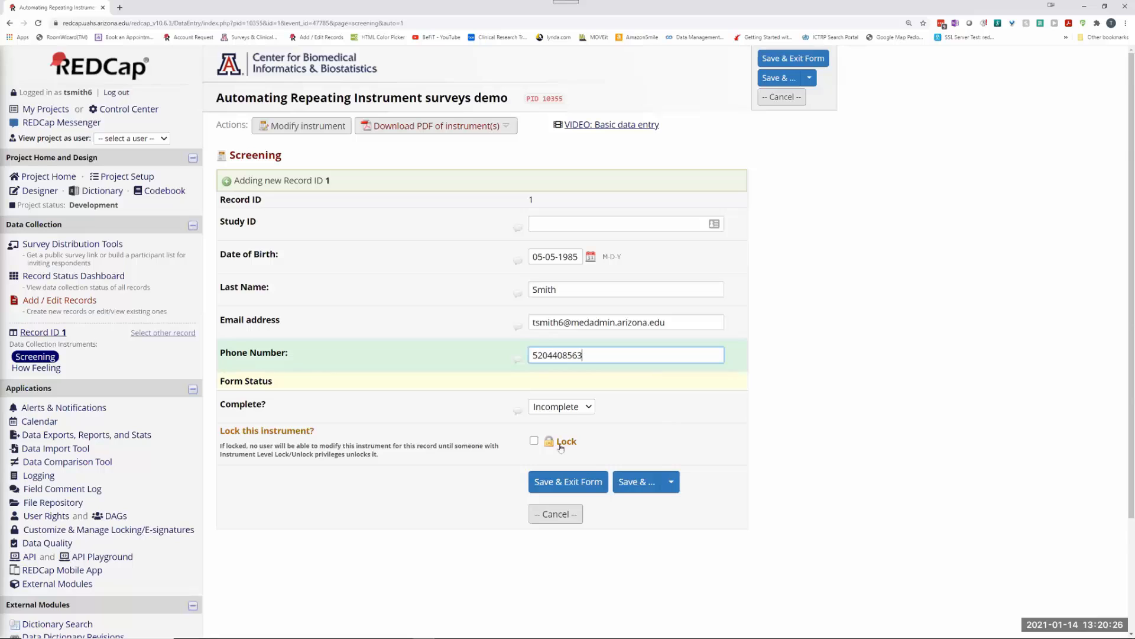
left_click(554, 408)
left_click(555, 447)
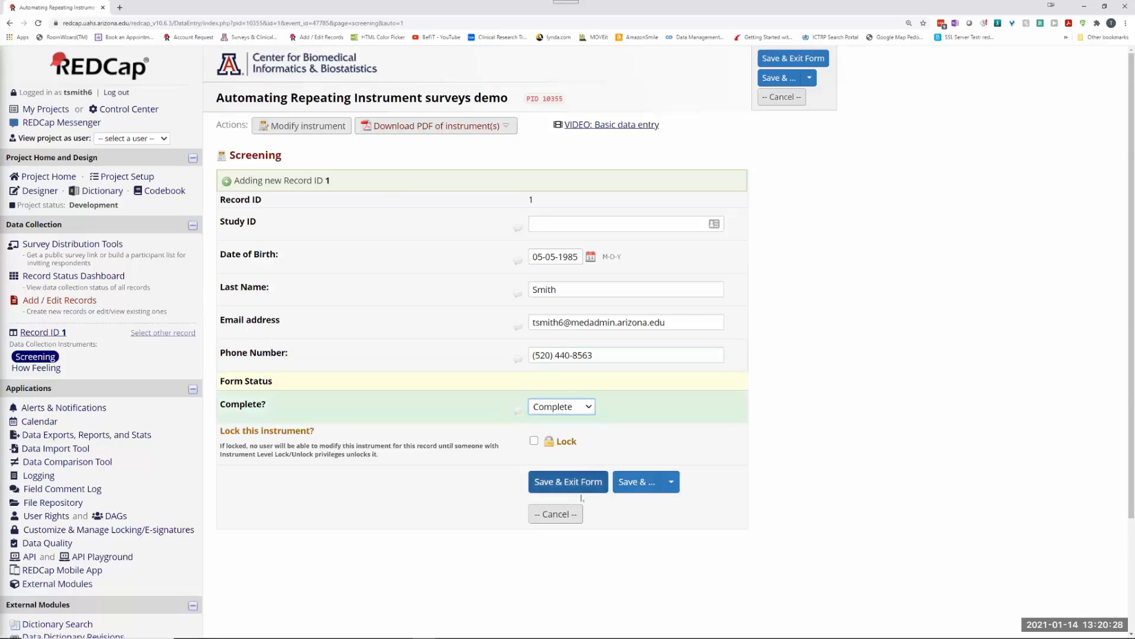
left_click(579, 482)
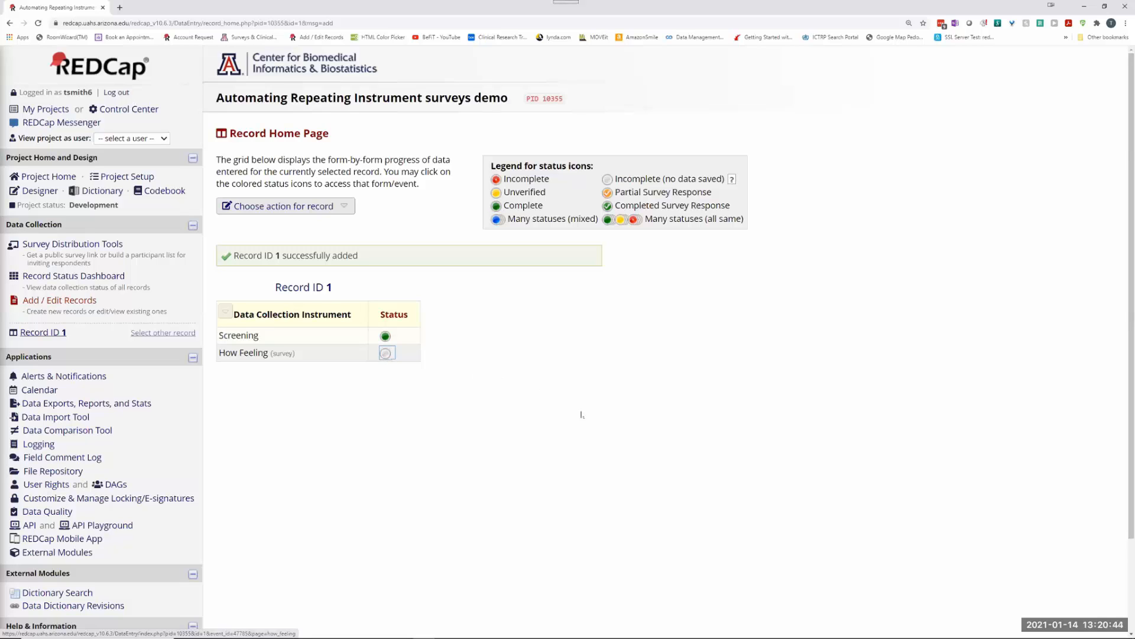
Step: Open the How Feeling form for Record ID 1 from the Record Home Page
left_click(386, 353)
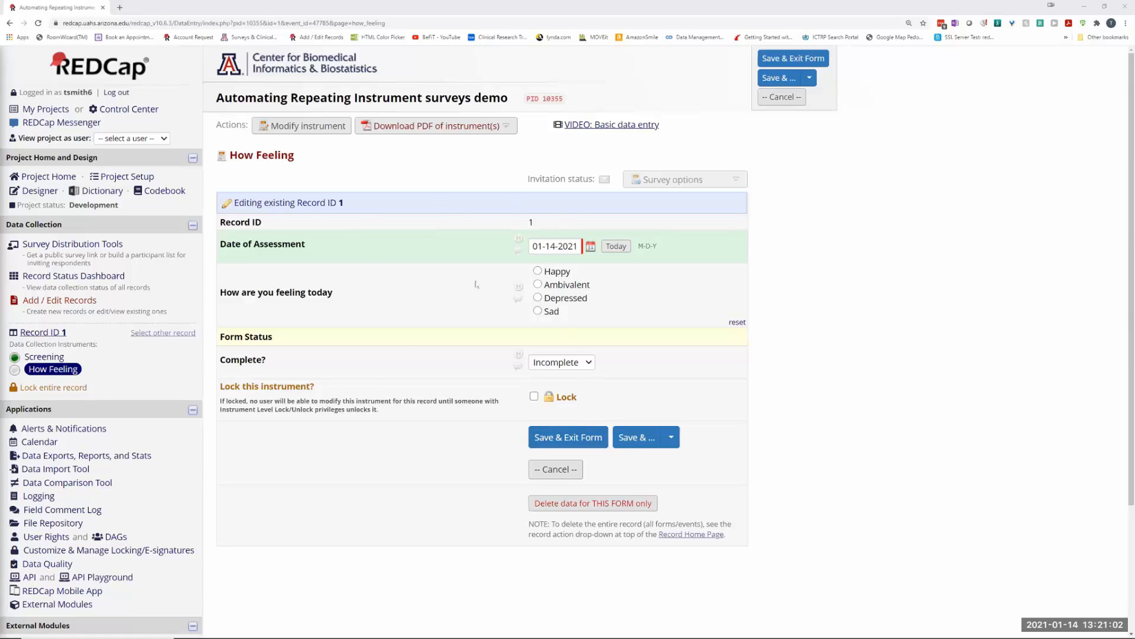
Step: Answer Happy and mark the form Complete, then abandon it without saving
left_click(537, 271)
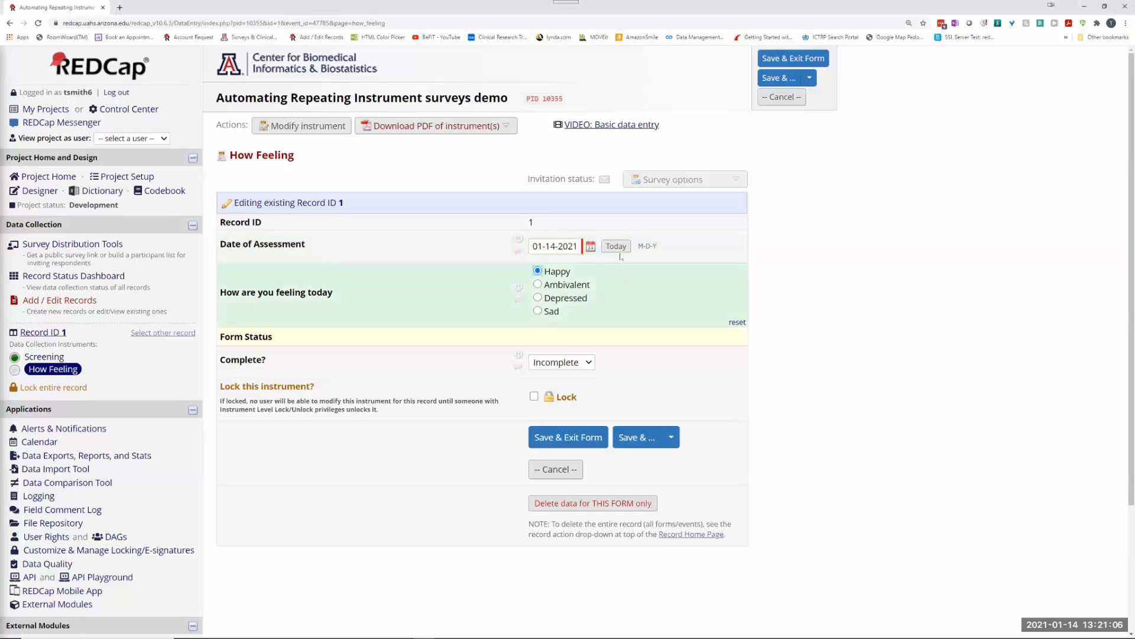
left_click(561, 362)
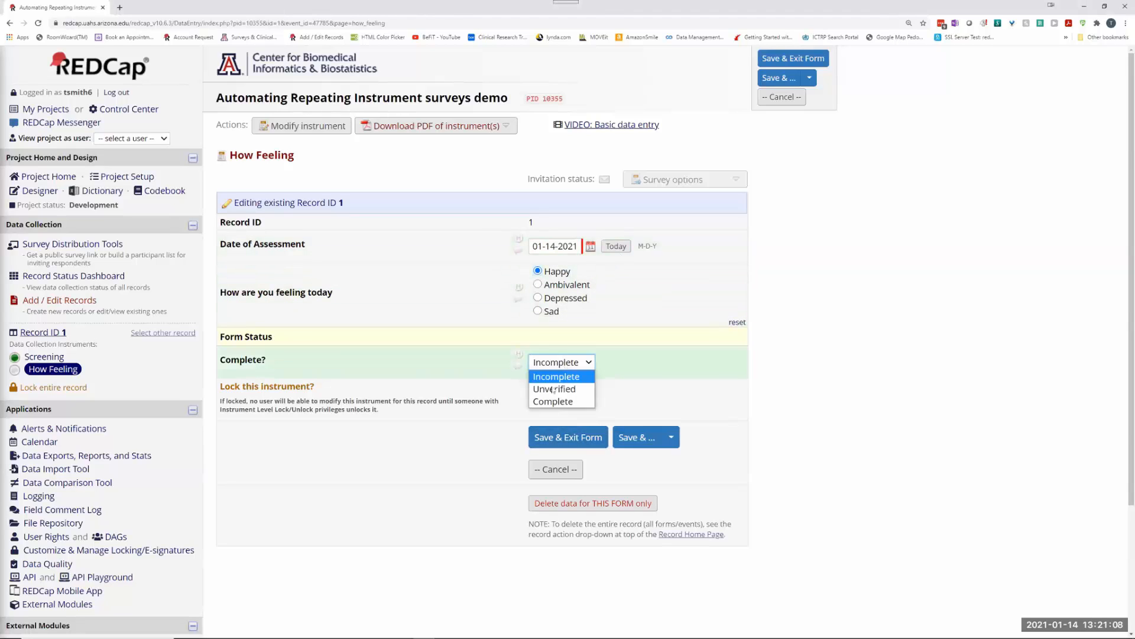
left_click(553, 402)
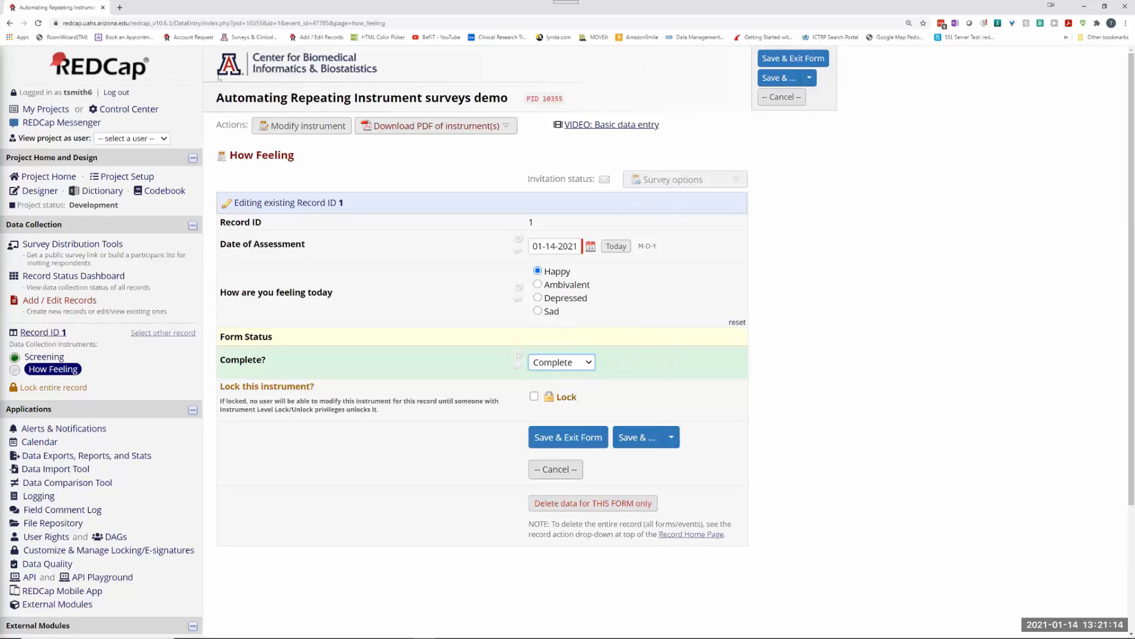
left_click(38, 22)
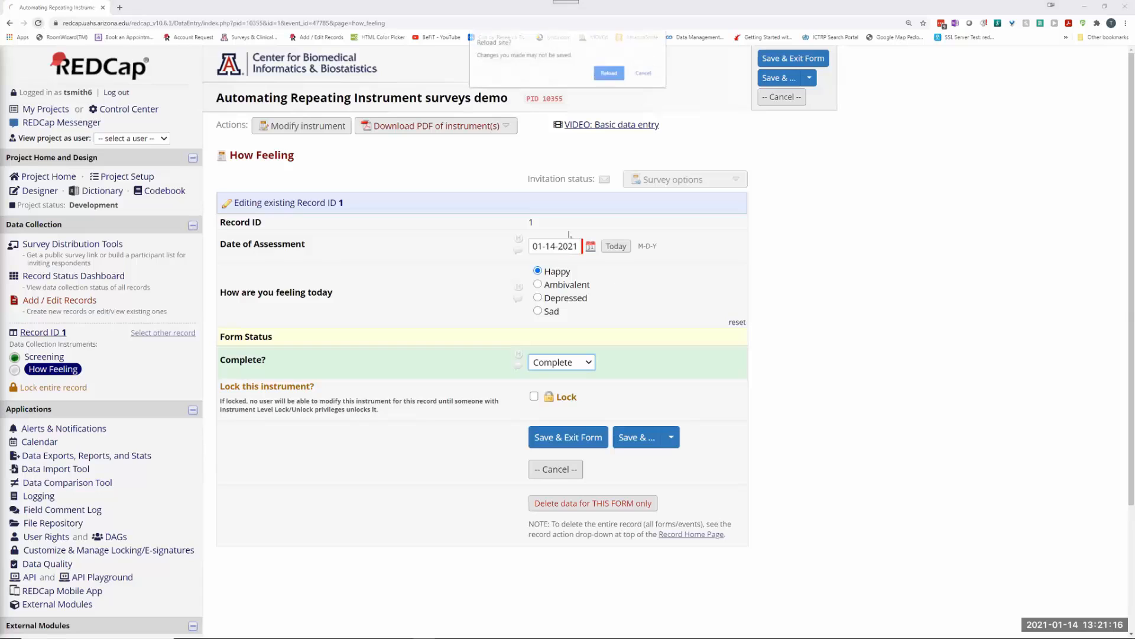
key("Return")
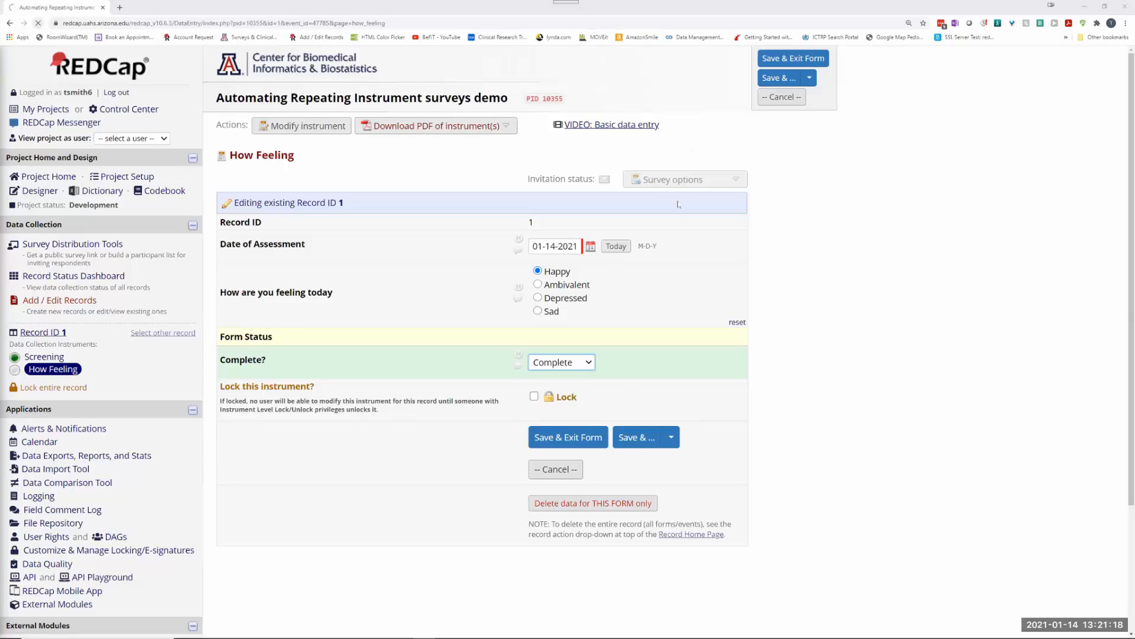
left_click(678, 179)
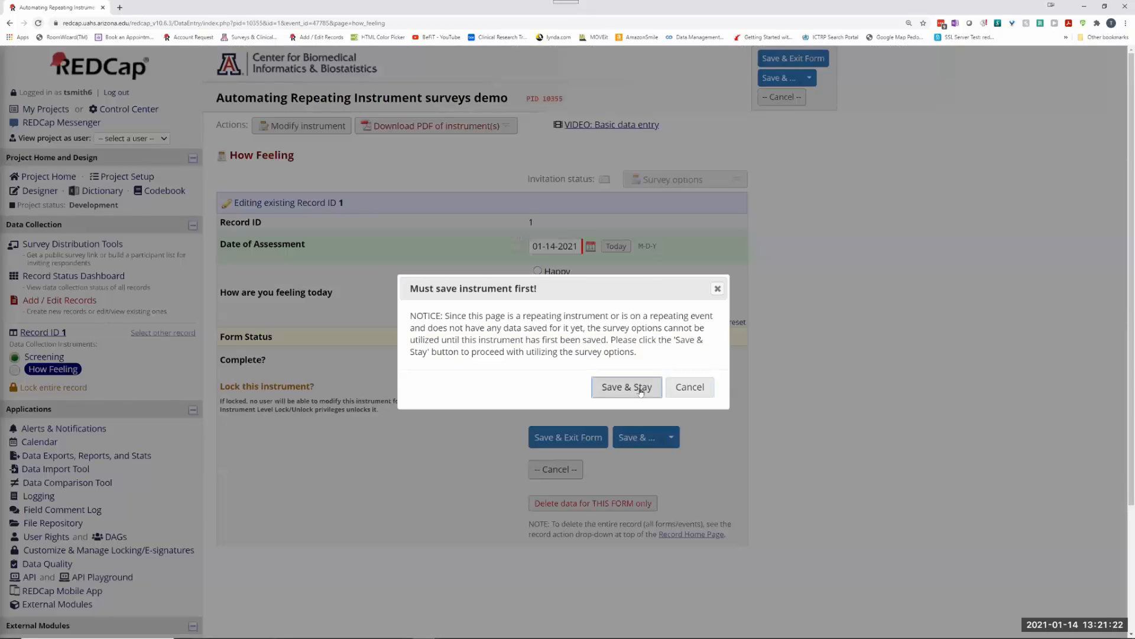
left_click(692, 390)
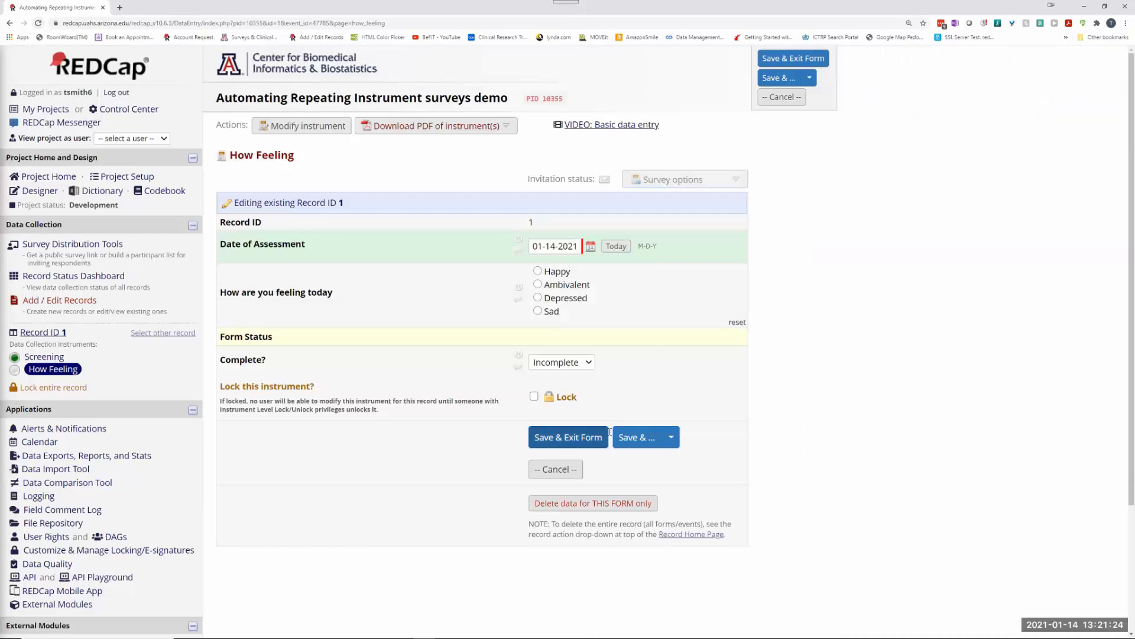
left_click(556, 469)
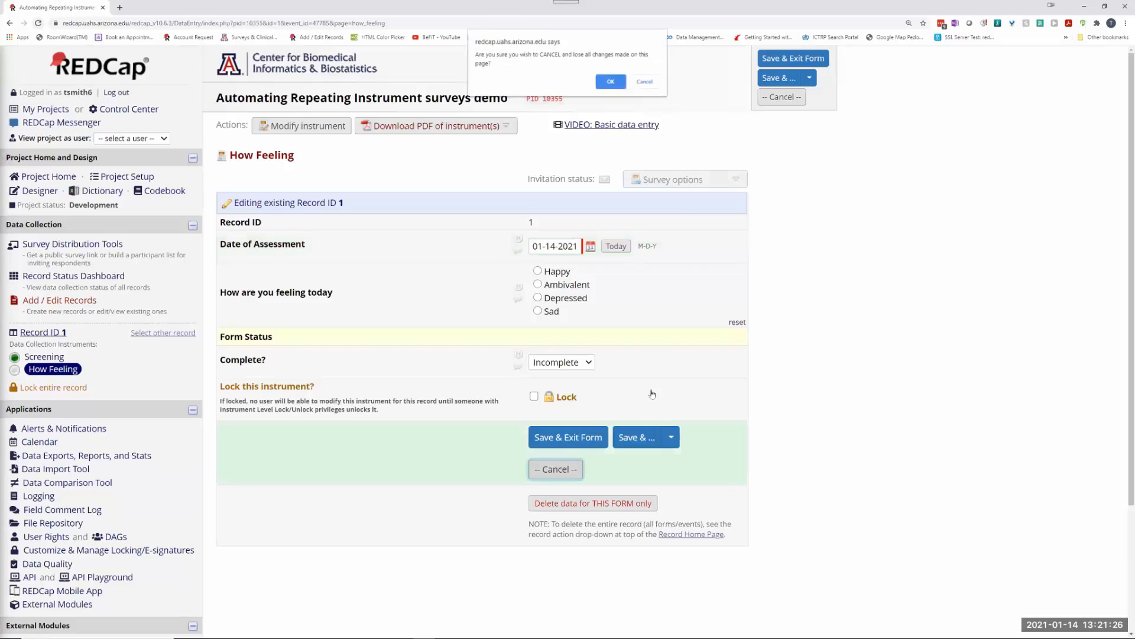
left_click(610, 82)
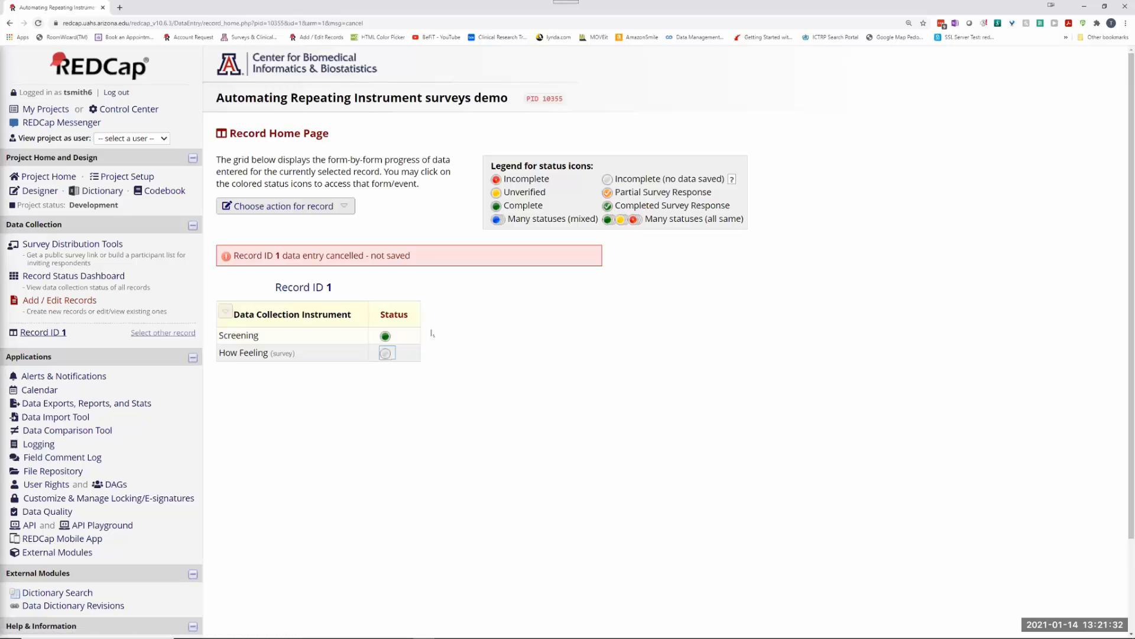
Step: Reopen the How Feeling form, choose Save & Stay at the prompt, and show its survey options
left_click(385, 353)
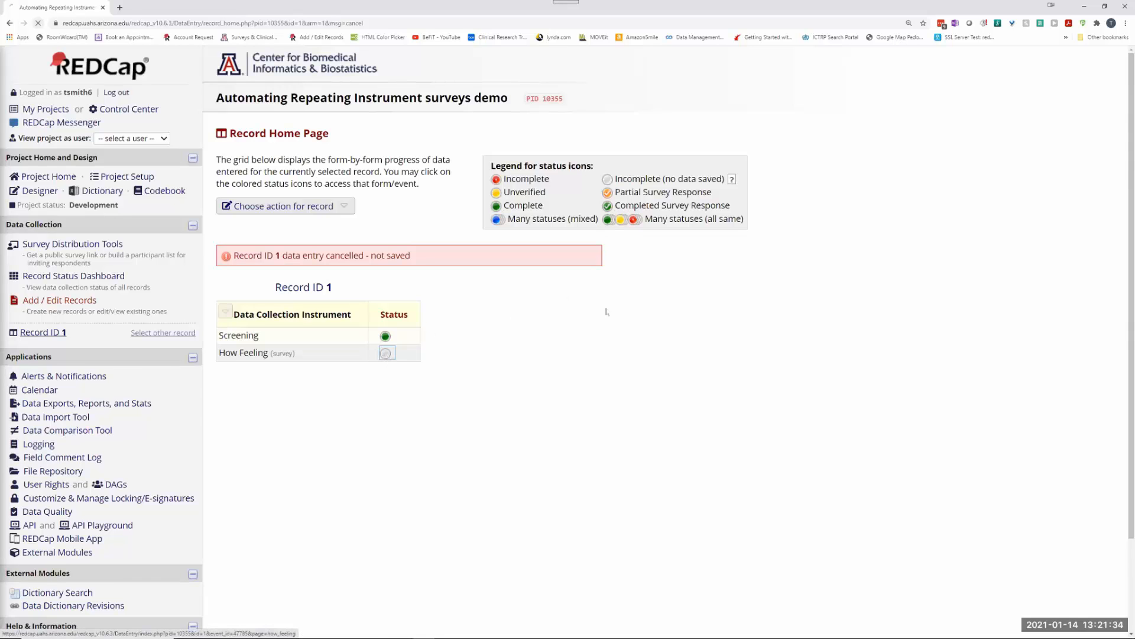
left_click(667, 178)
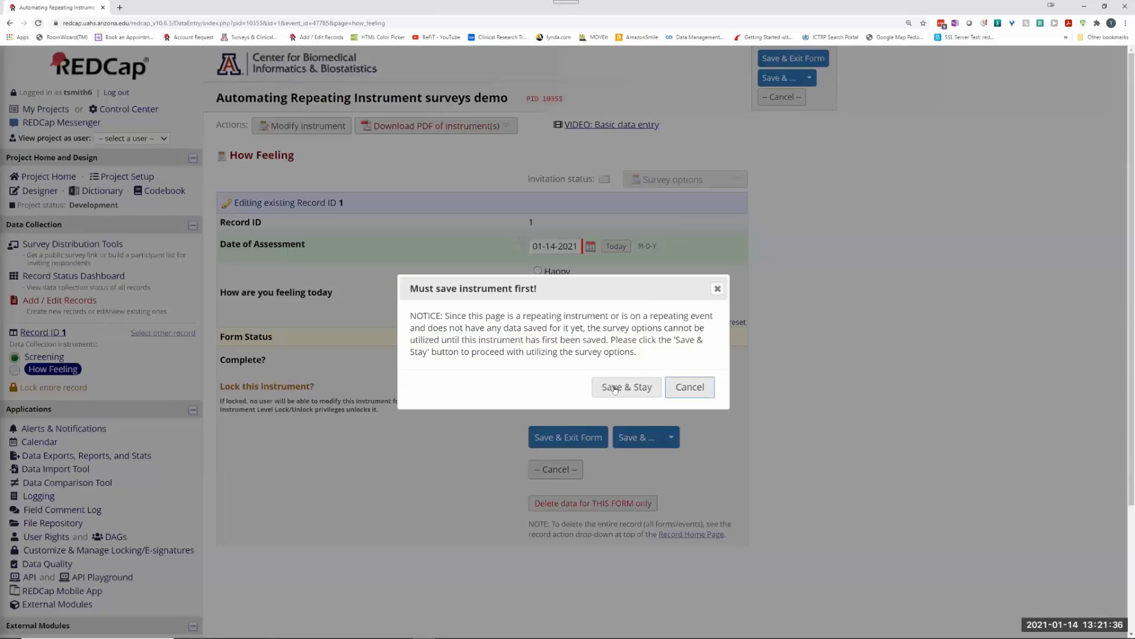
left_click(615, 388)
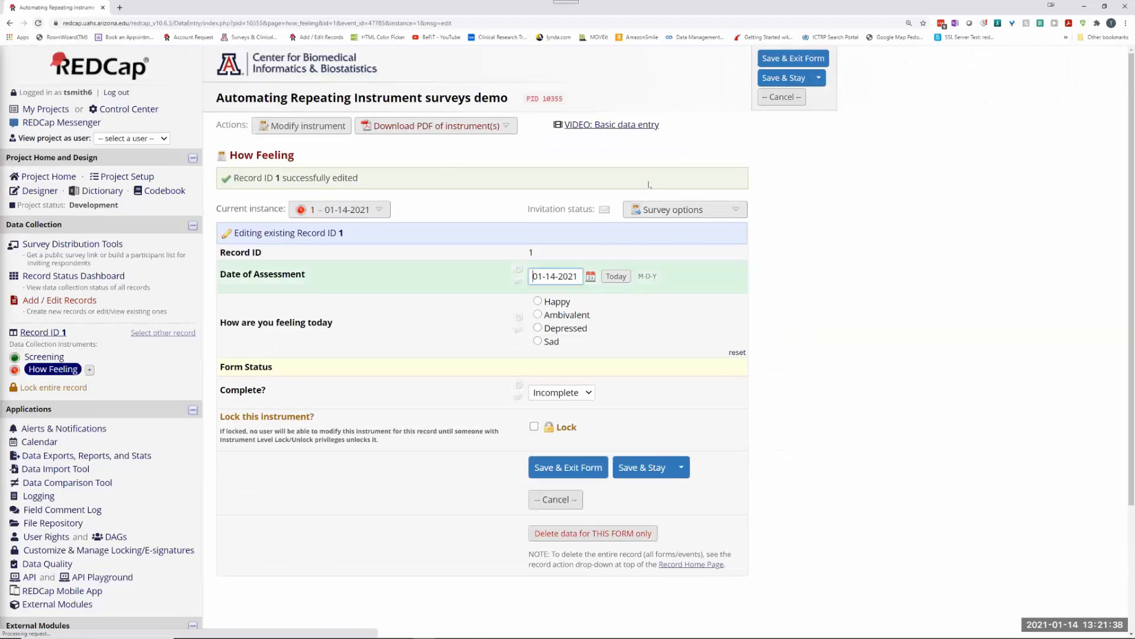
left_click(659, 210)
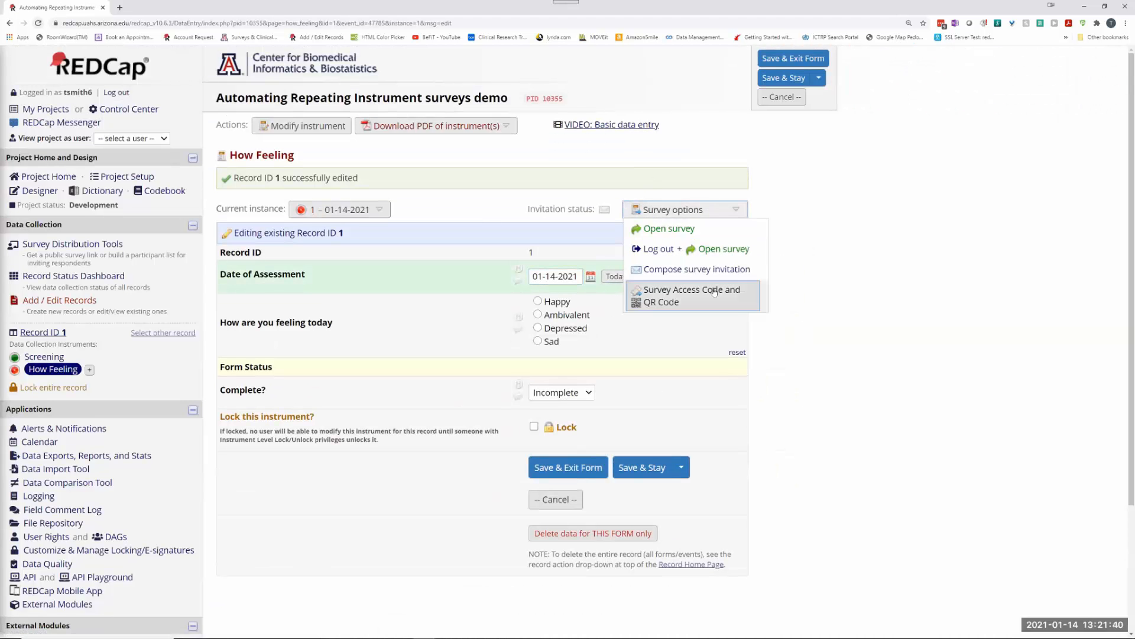
Step: Take the How Feeling survey in a new tab, answering Happy, then close the thank-you page
left_click(660, 228)
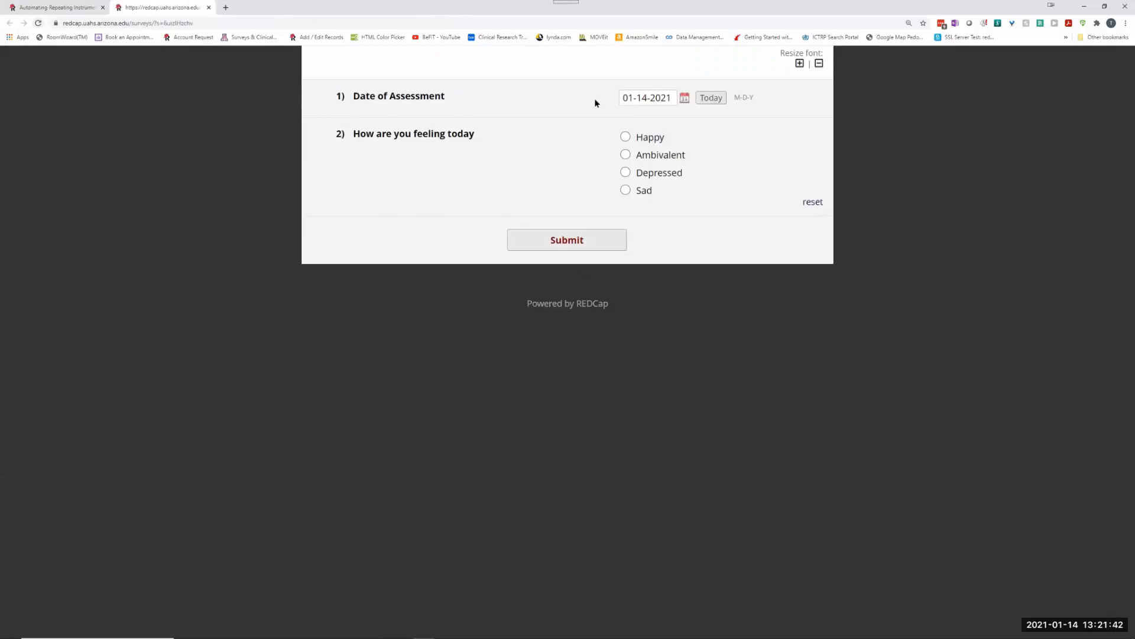
left_click(625, 137)
left_click(580, 244)
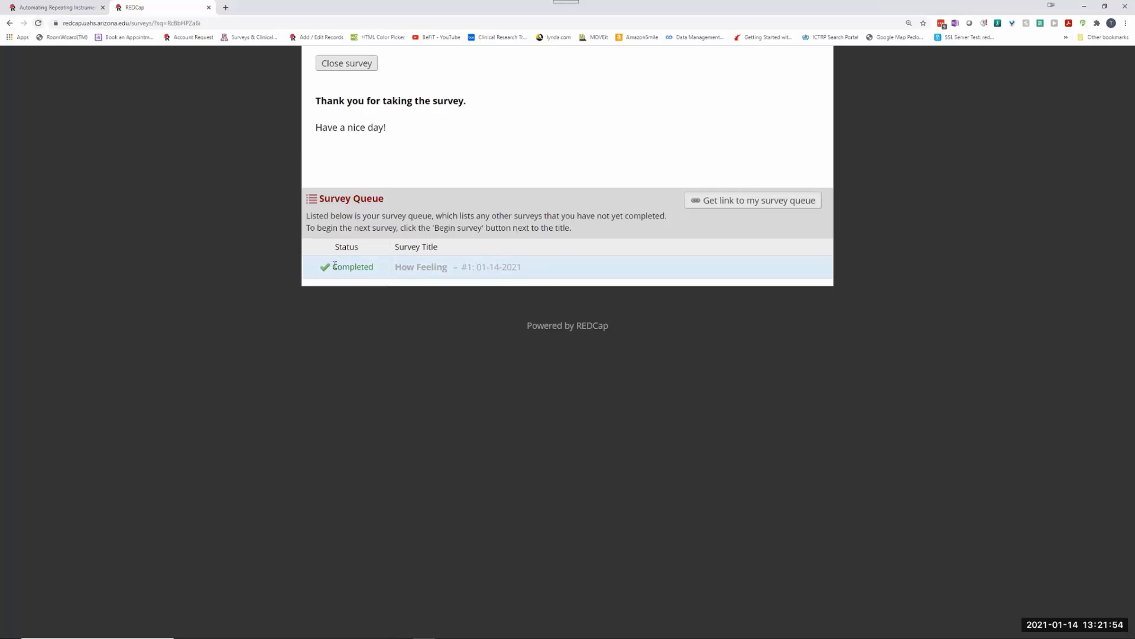
left_click_drag(332, 266, 531, 270)
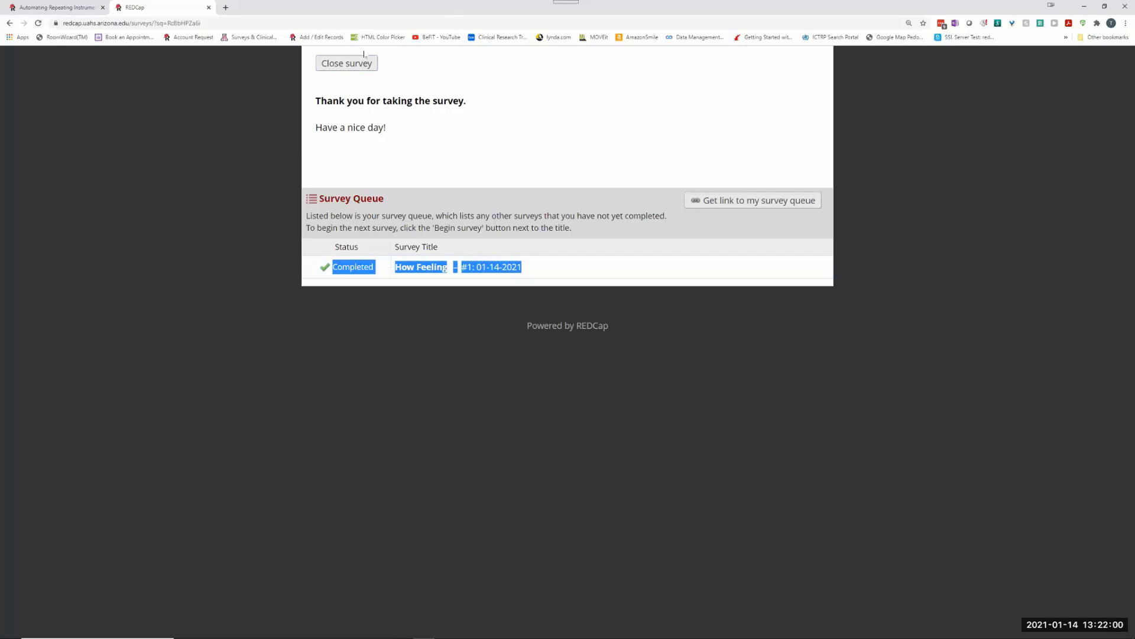
left_click_drag(388, 131, 304, 102)
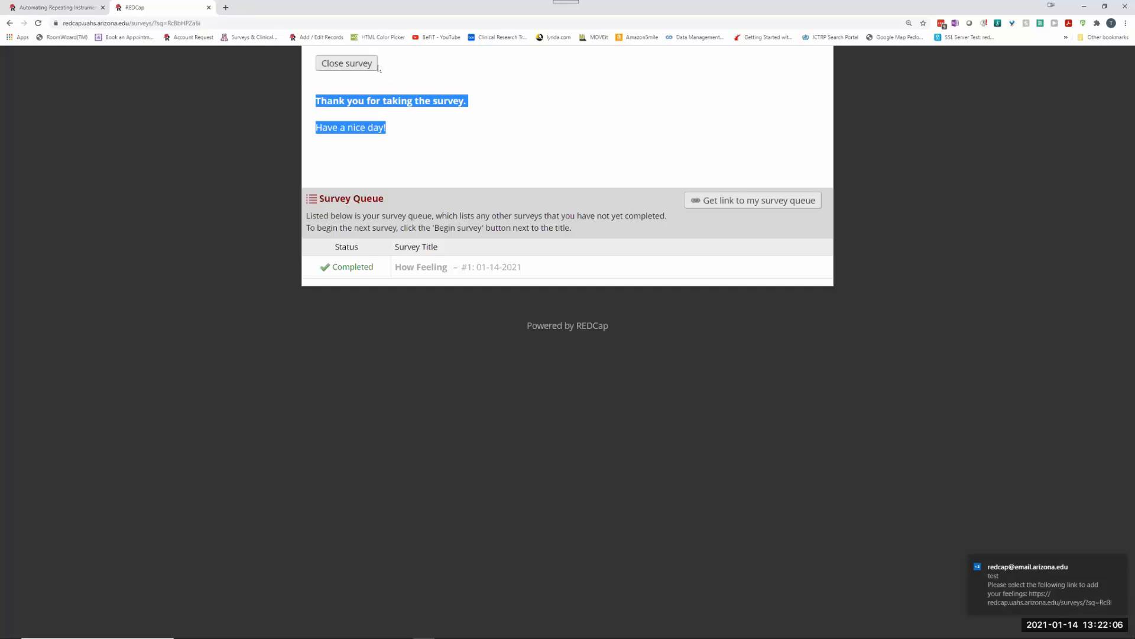
left_click(331, 64)
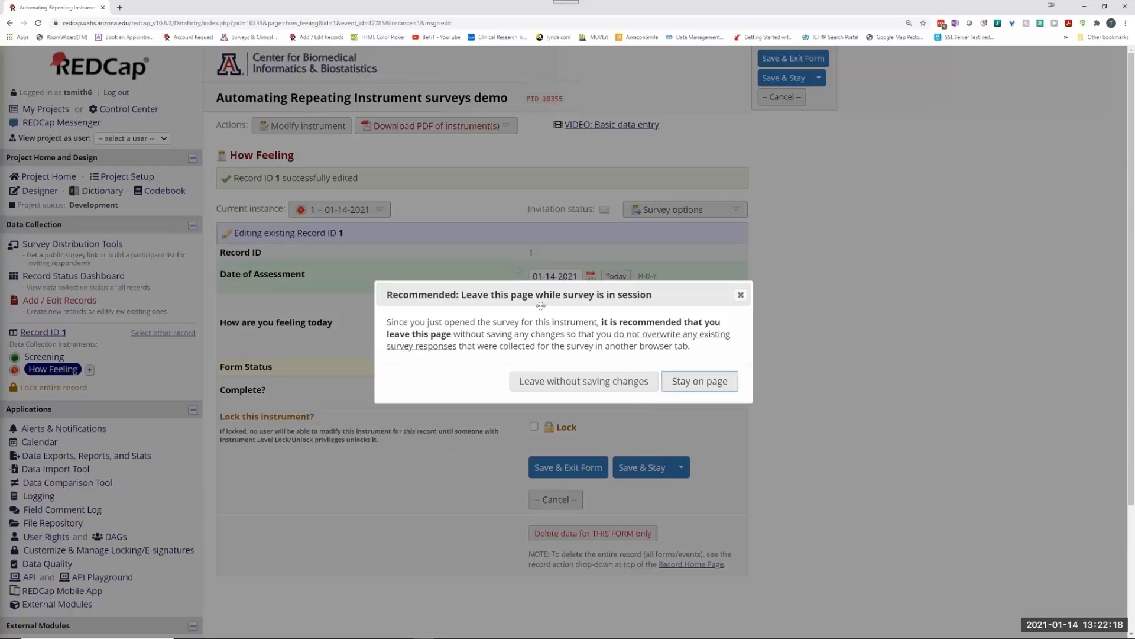
Step: Choose 'Leave without saving changes' in the Leave this page dialog
left_click(552, 381)
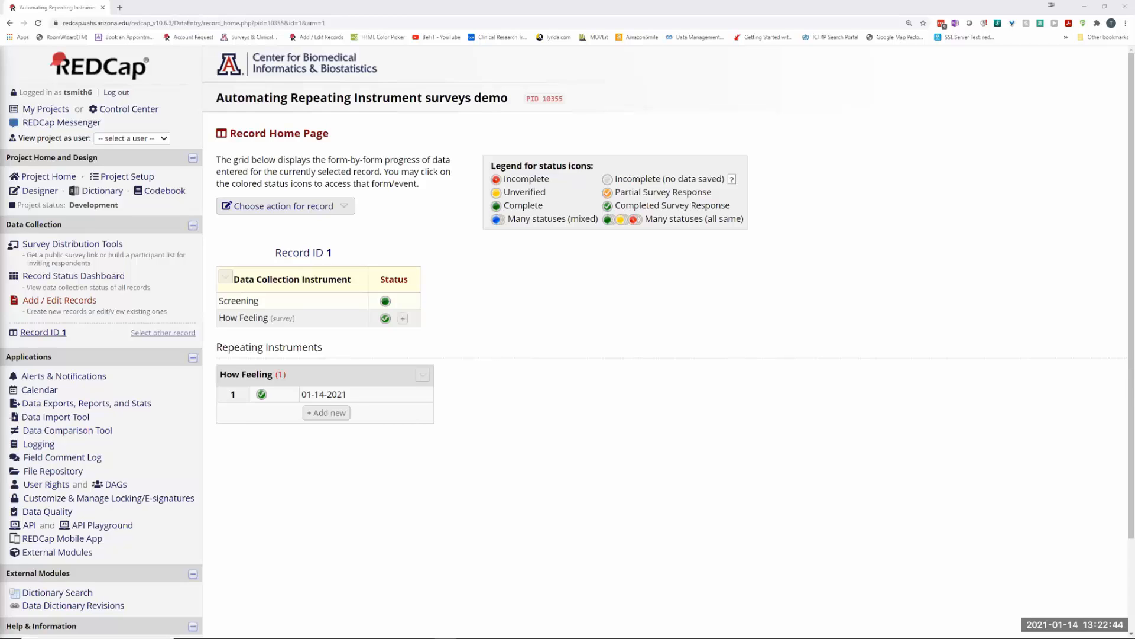
Step: Open the 'test' email in Outlook, follow its survey link, and view the resulting Survey Queue
key("alt+Tab")
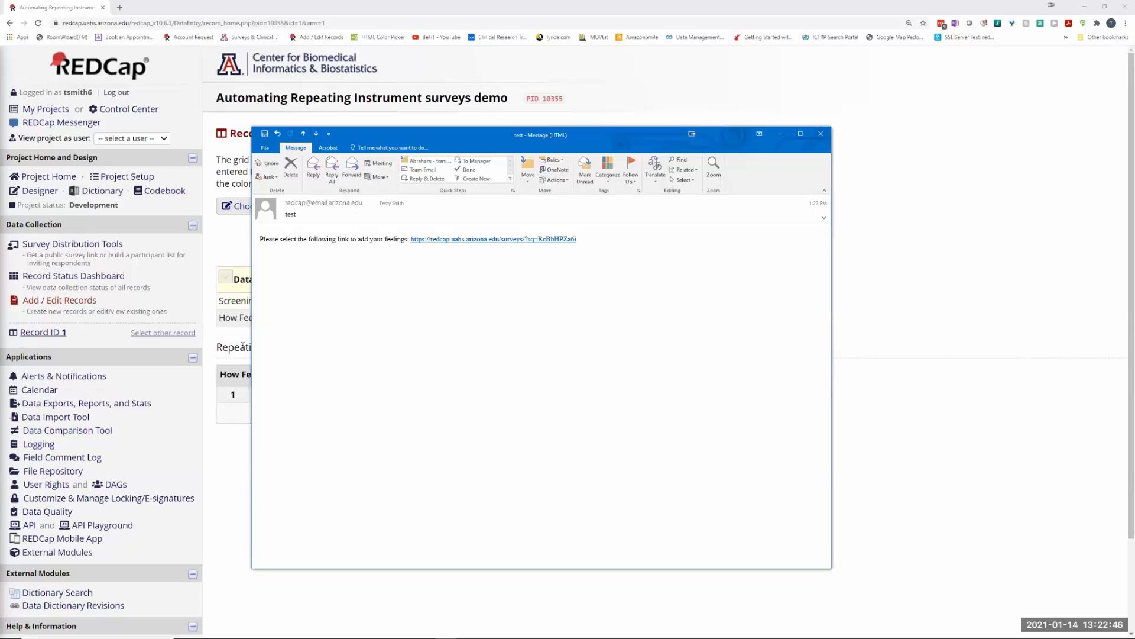
left_click(473, 240)
left_click(193, 177)
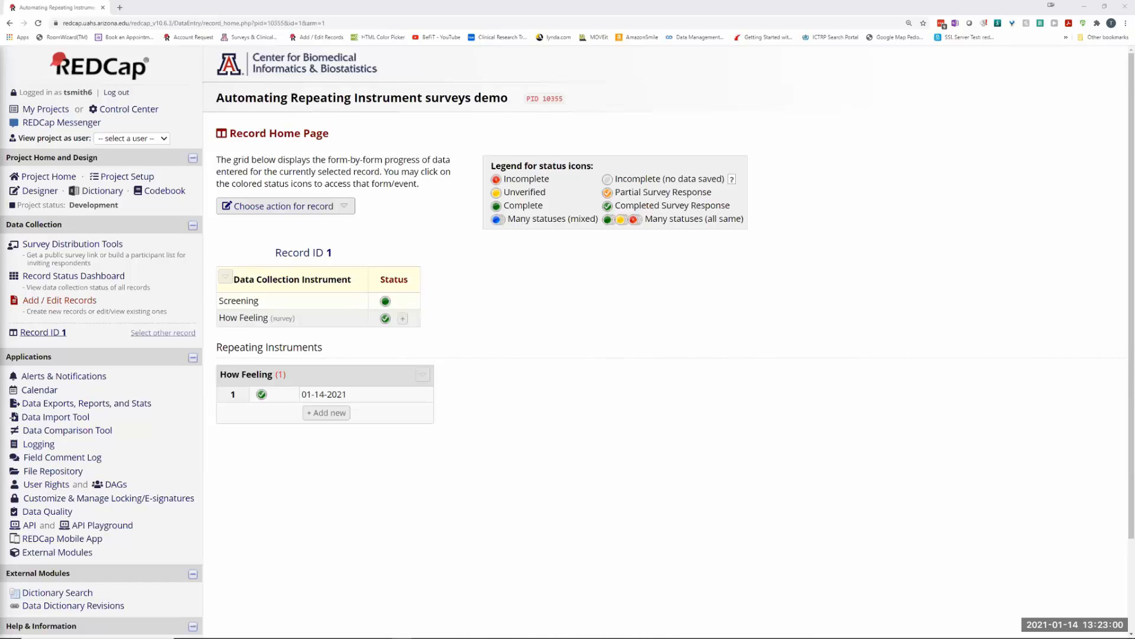
key("alt+Tab")
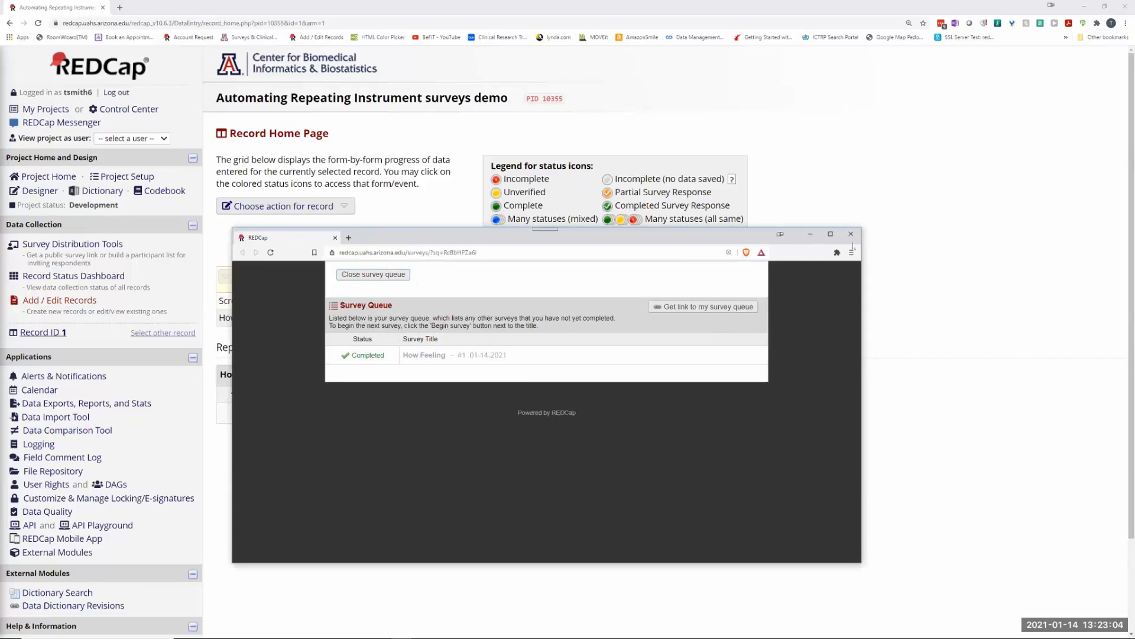
Step: Close the extra survey queue window and dismiss the email notification, leaving record 1's home page
left_click(336, 239)
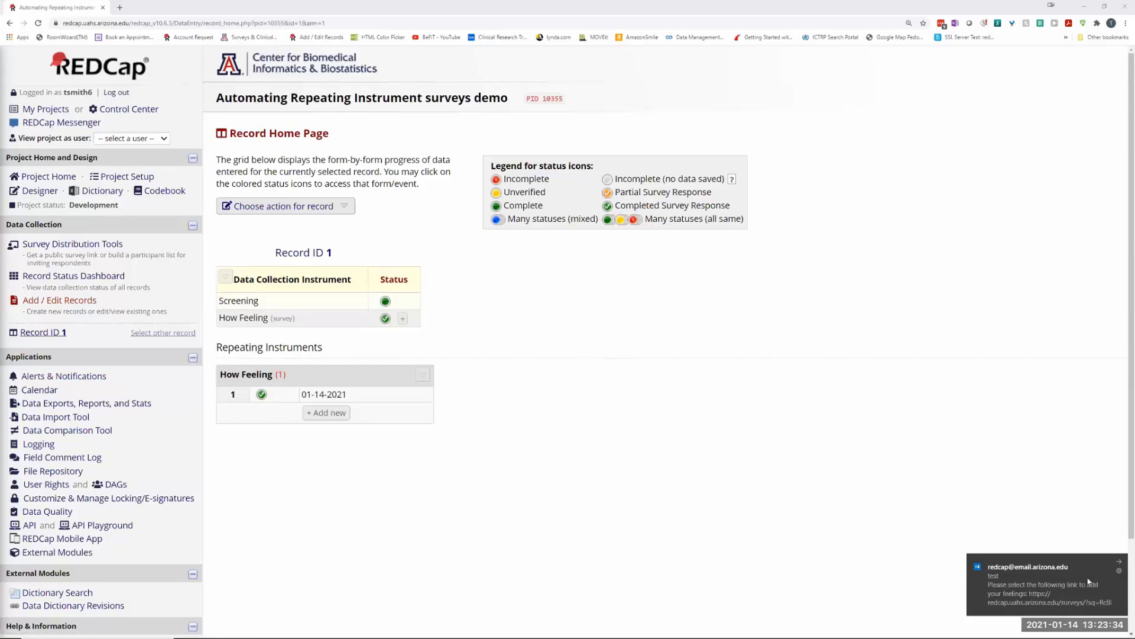
left_click(1119, 563)
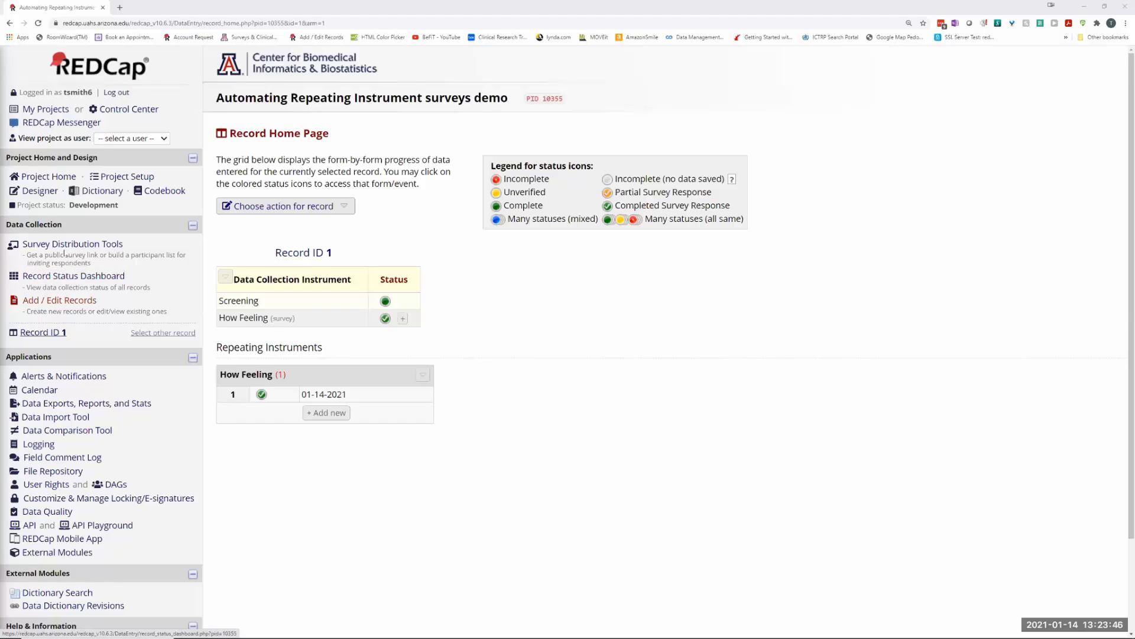
Step: On Project Setup, enable 'Designate an email field for sending survey invitations' to open its dialog
left_click(126, 176)
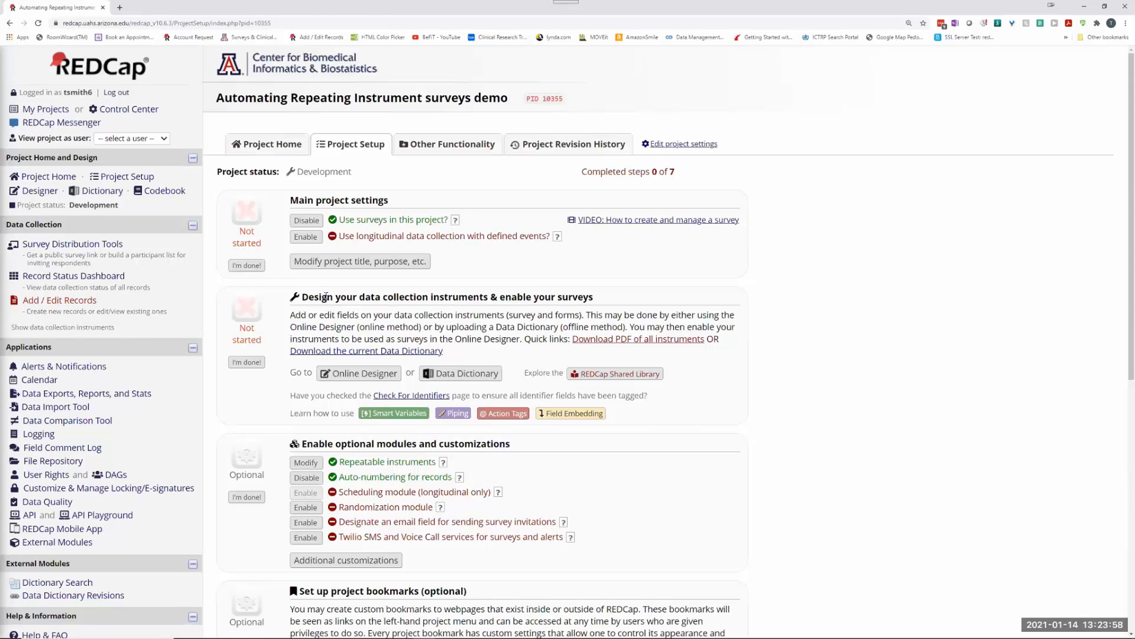
scroll(326, 297, "down", 4)
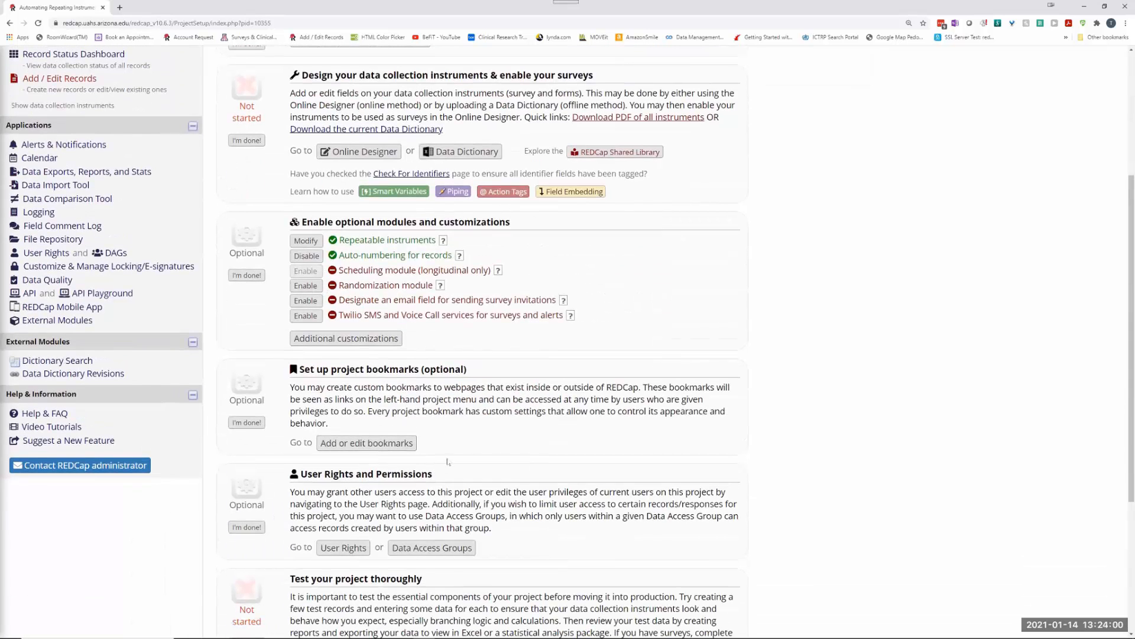
scroll(412, 400, "up", 2)
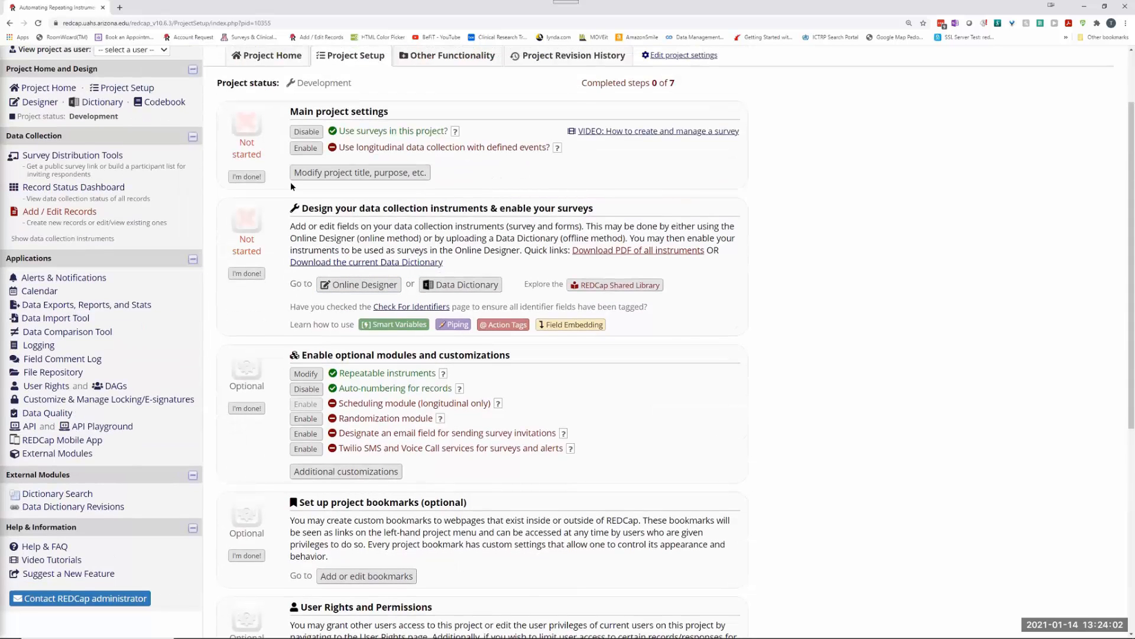
left_click(72, 188)
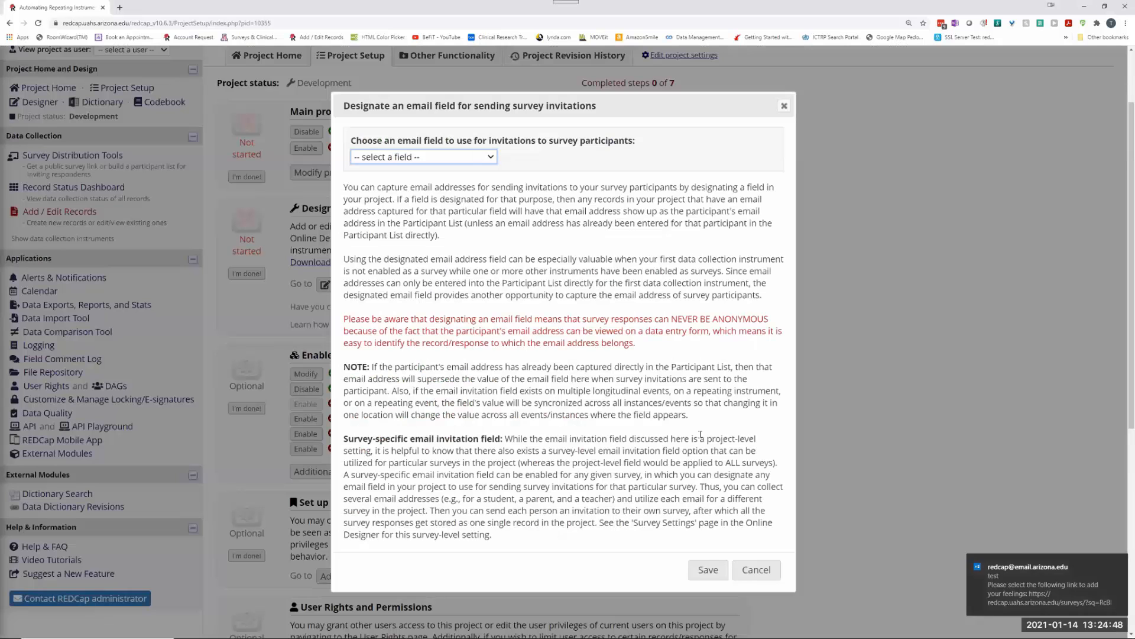
Step: Choose the 'Email address' field as the survey invitation email field and save
scroll(471, 205, "down", 5)
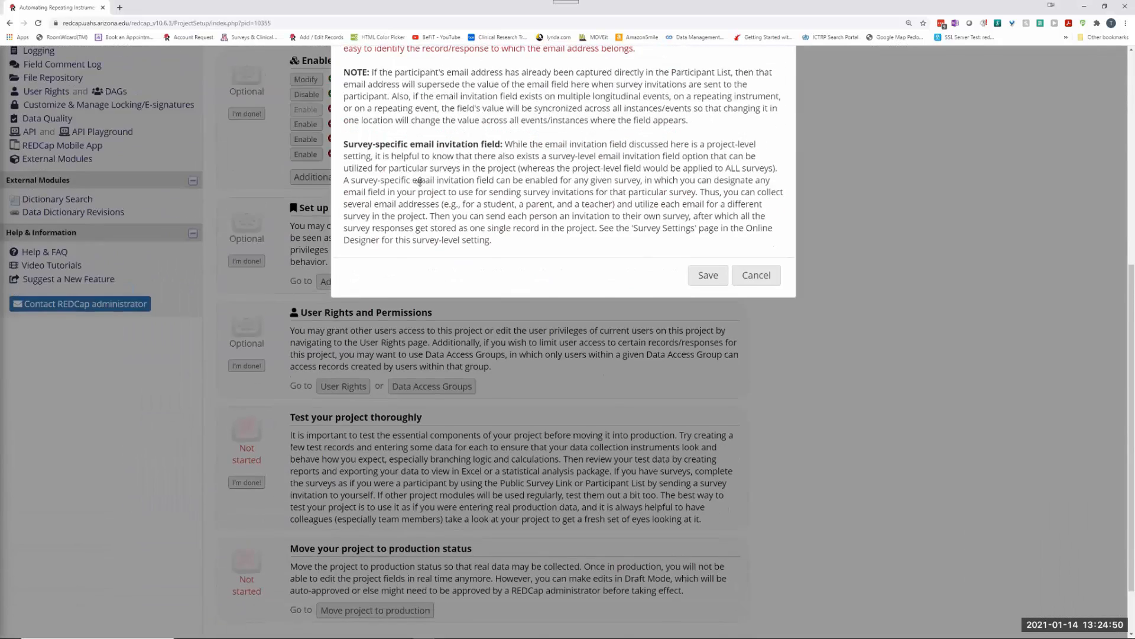
scroll(471, 206, "up", 6)
left_click(422, 245)
left_click(393, 284)
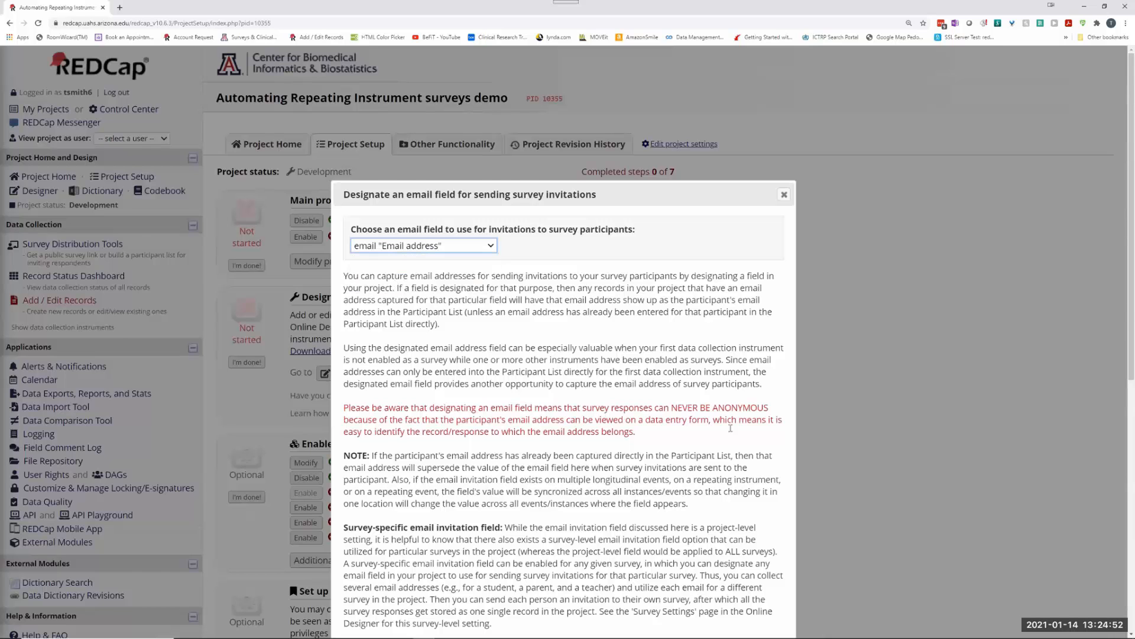
scroll(730, 429, "down", 3)
left_click(707, 480)
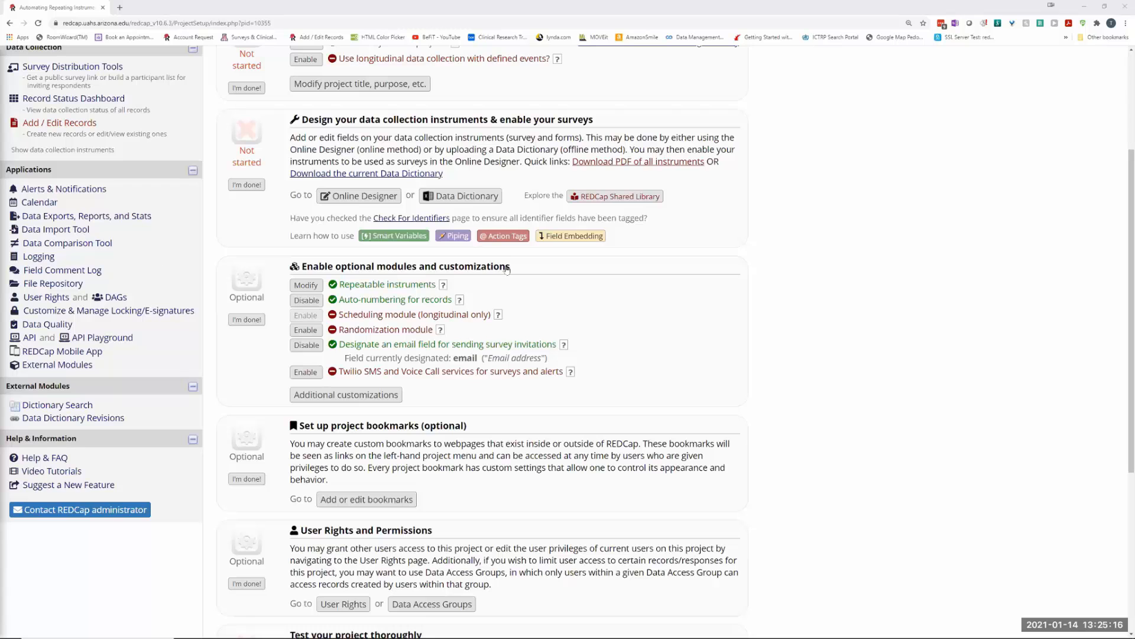
scroll(150, 246, "up", 3)
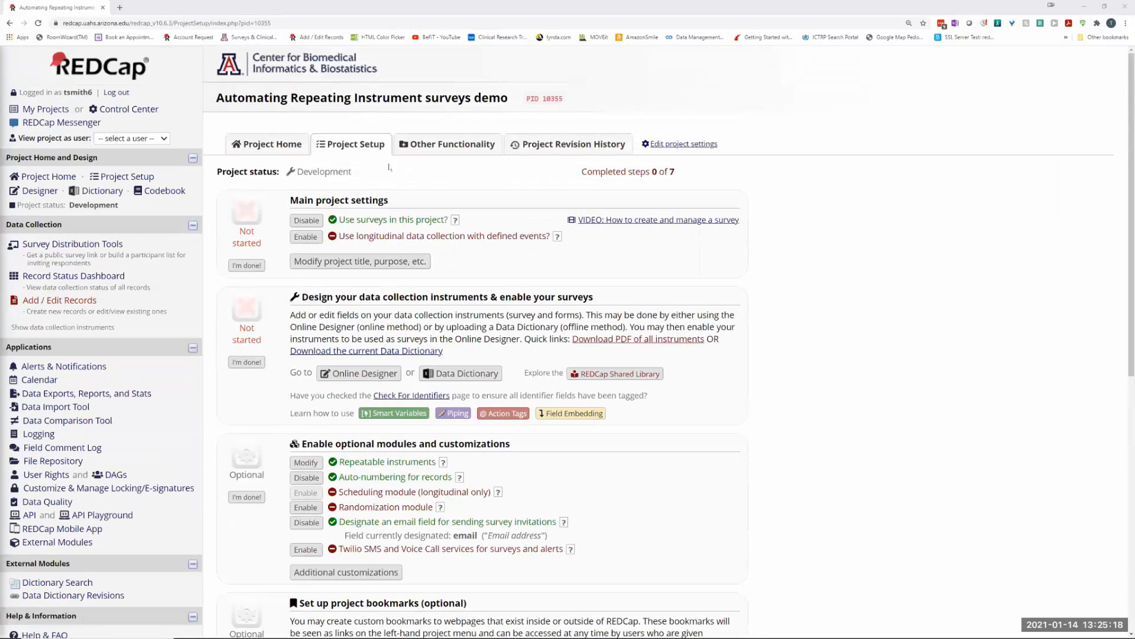
Step: Open the How Feeling survey settings from the Online Designer, leaving the survey queue unchanged
left_click(47, 193)
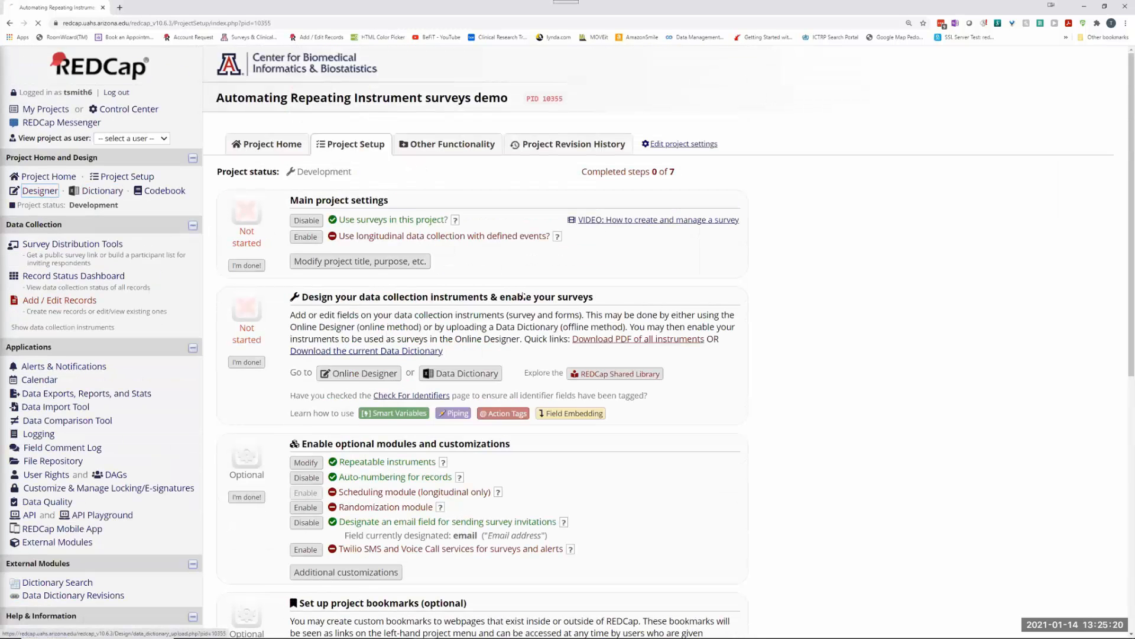
left_click(586, 283)
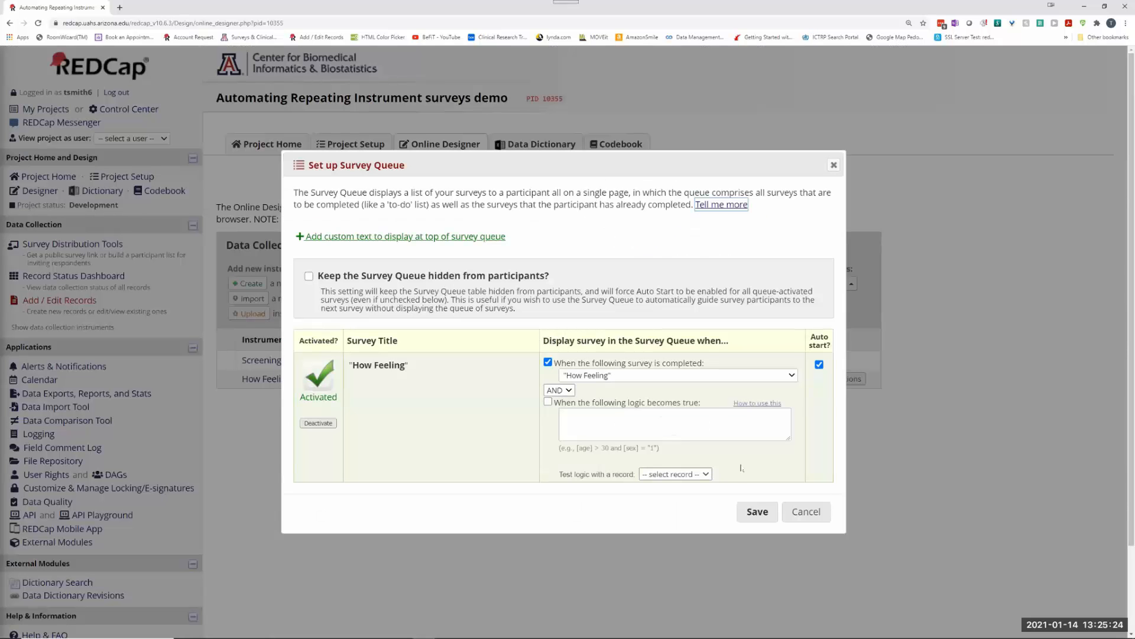
left_click(808, 510)
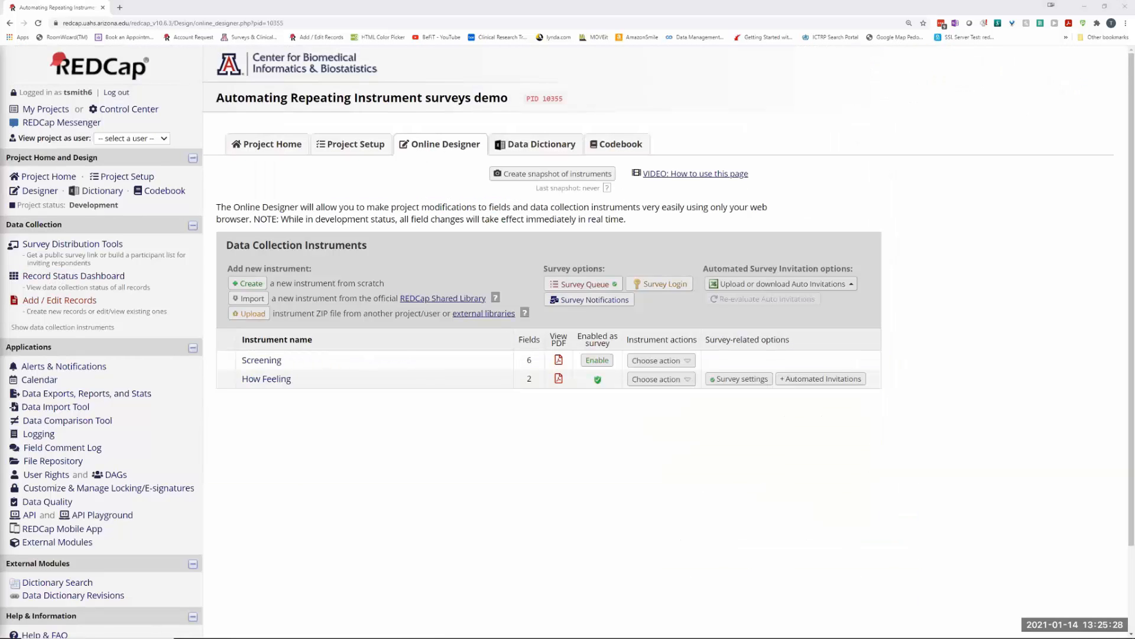
left_click(730, 379)
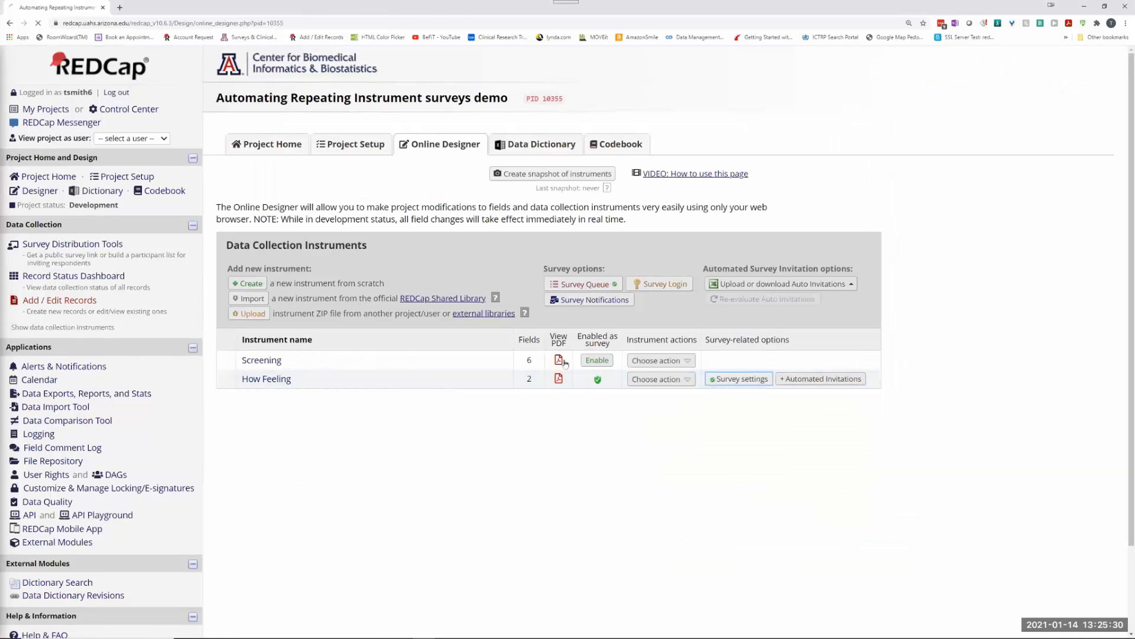
Step: Tick 'Allow respondents to repeat the survey' under Survey Termination Options and save changes
scroll(403, 325, "down", 6)
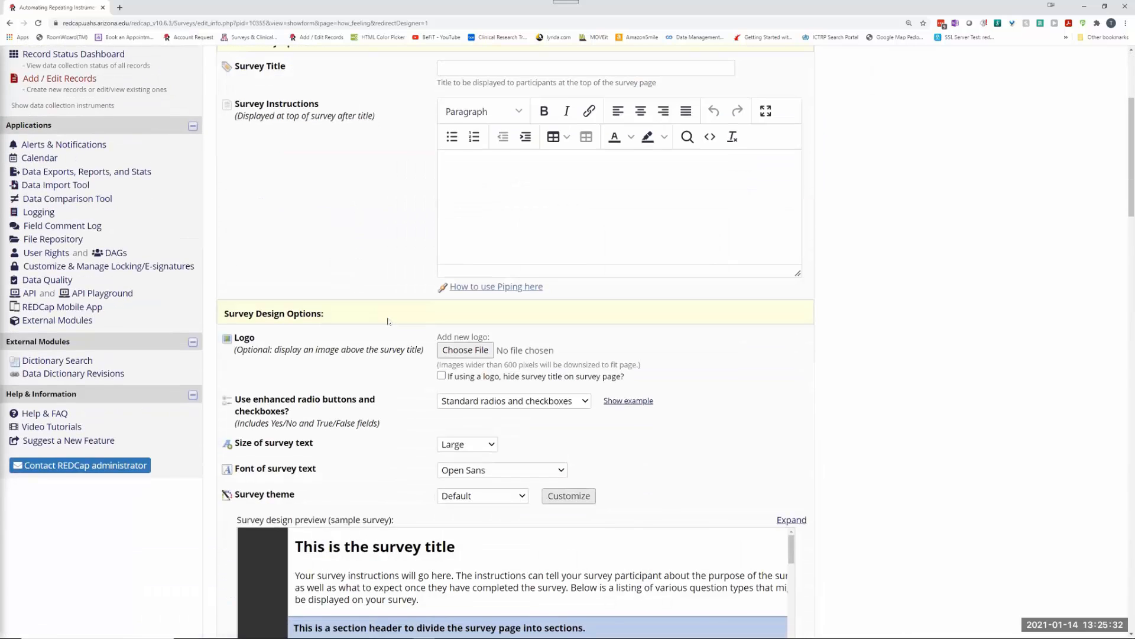
scroll(381, 314, "down", 5)
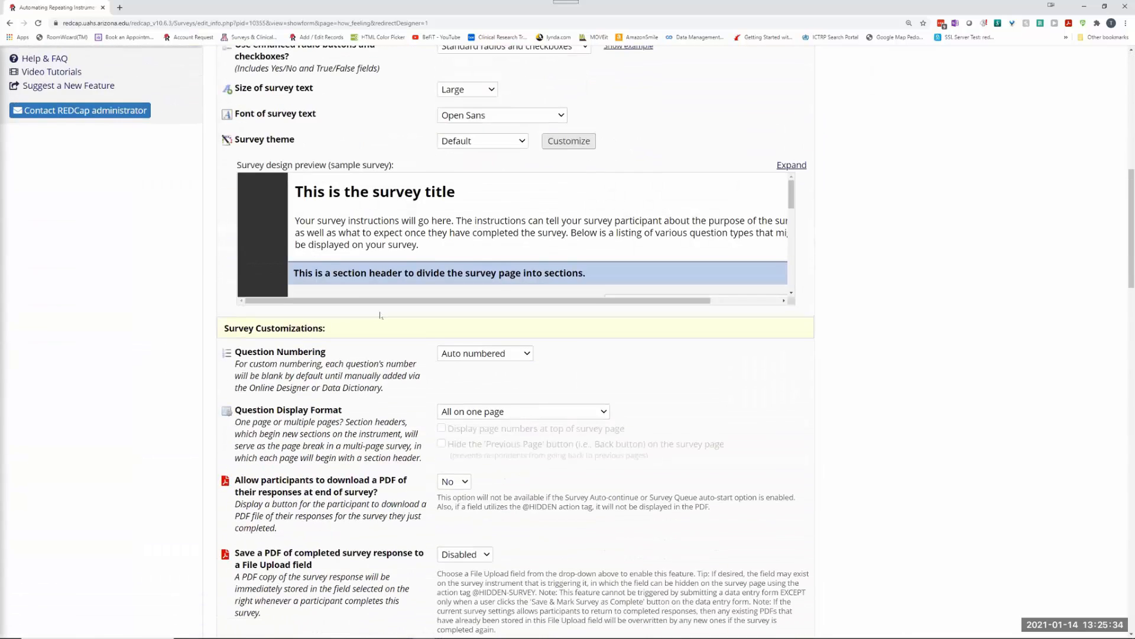
scroll(381, 315, "down", 2)
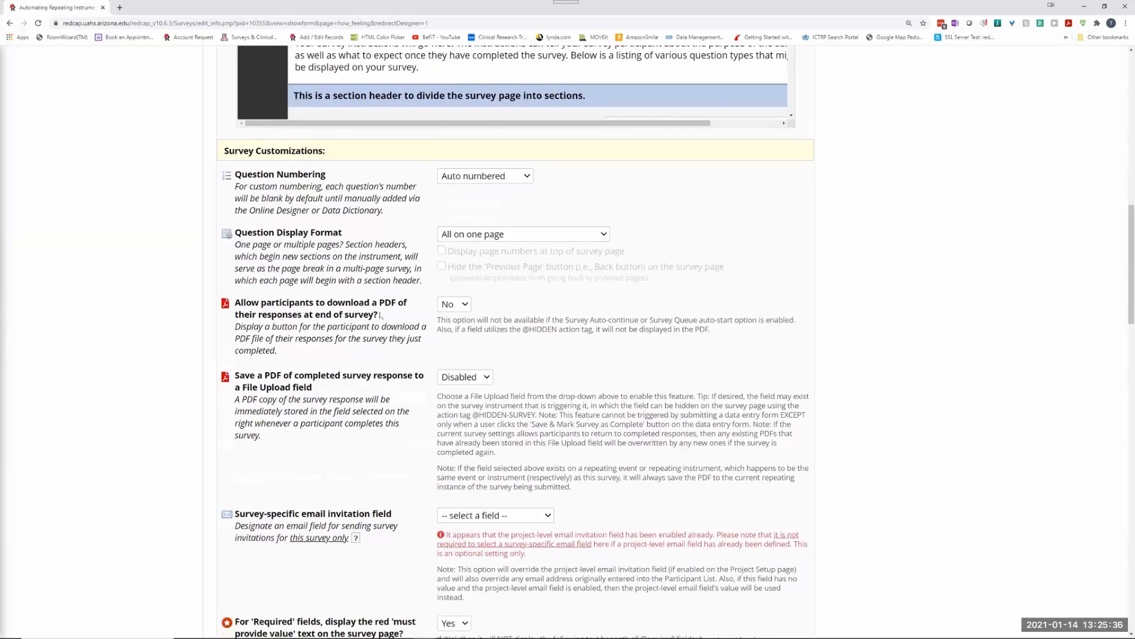
scroll(380, 315, "down", 4)
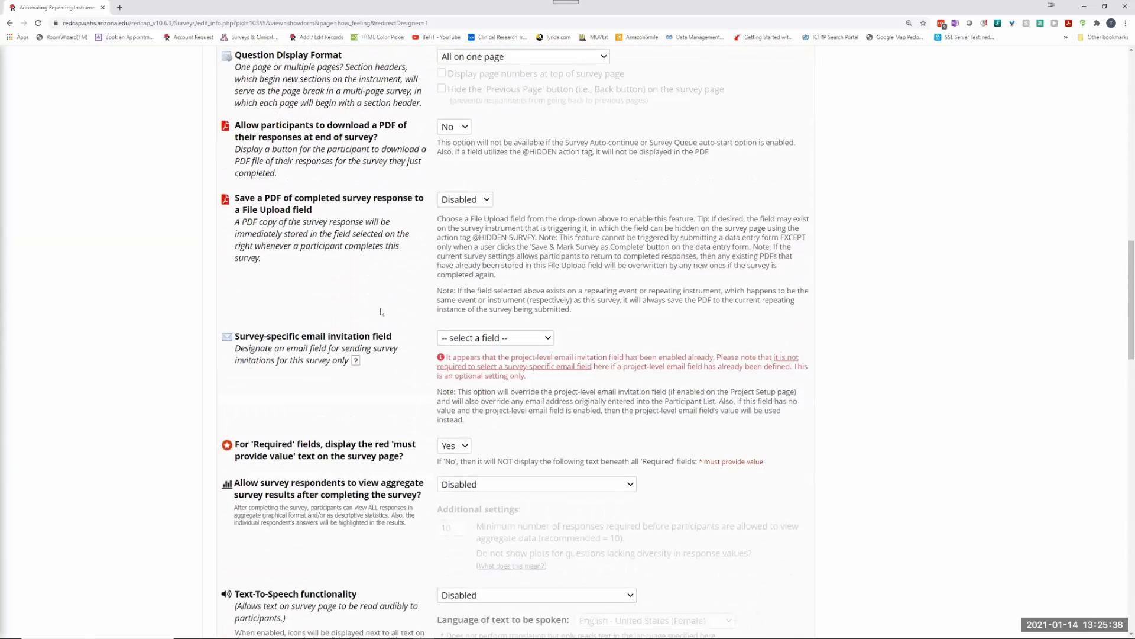
scroll(389, 299, "down", 2)
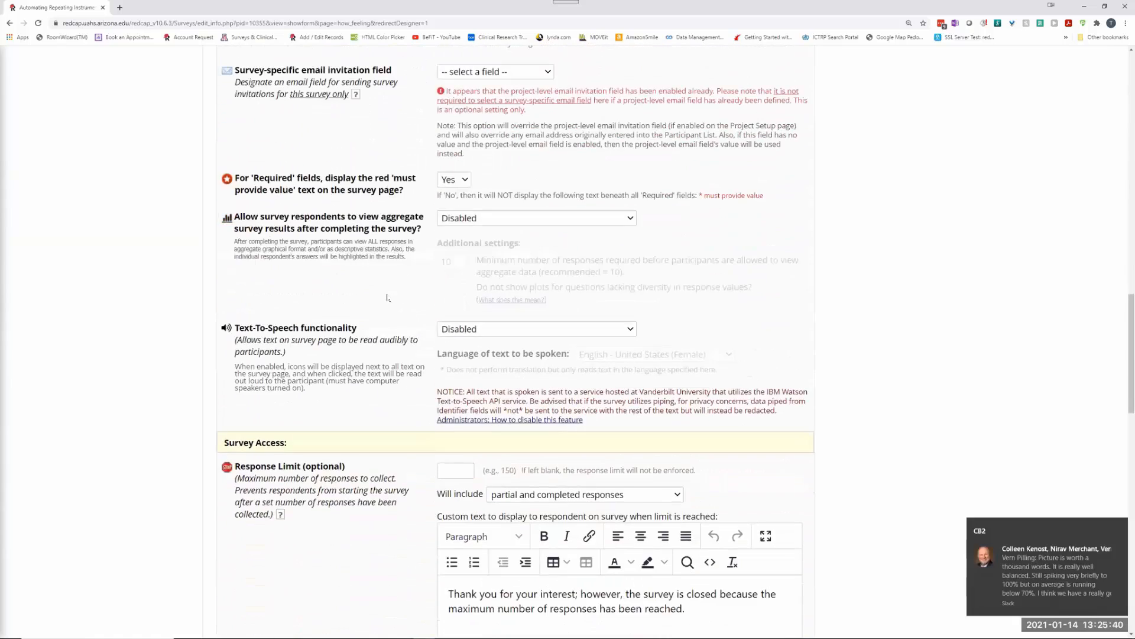
scroll(387, 297, "down", 3)
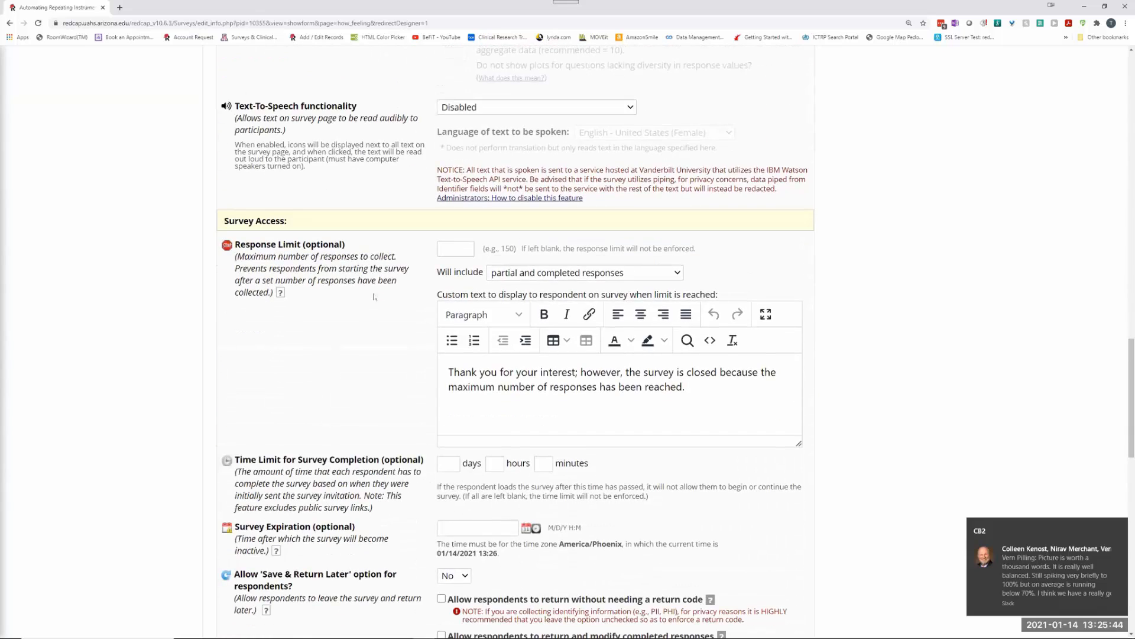
scroll(349, 282, "down", 3)
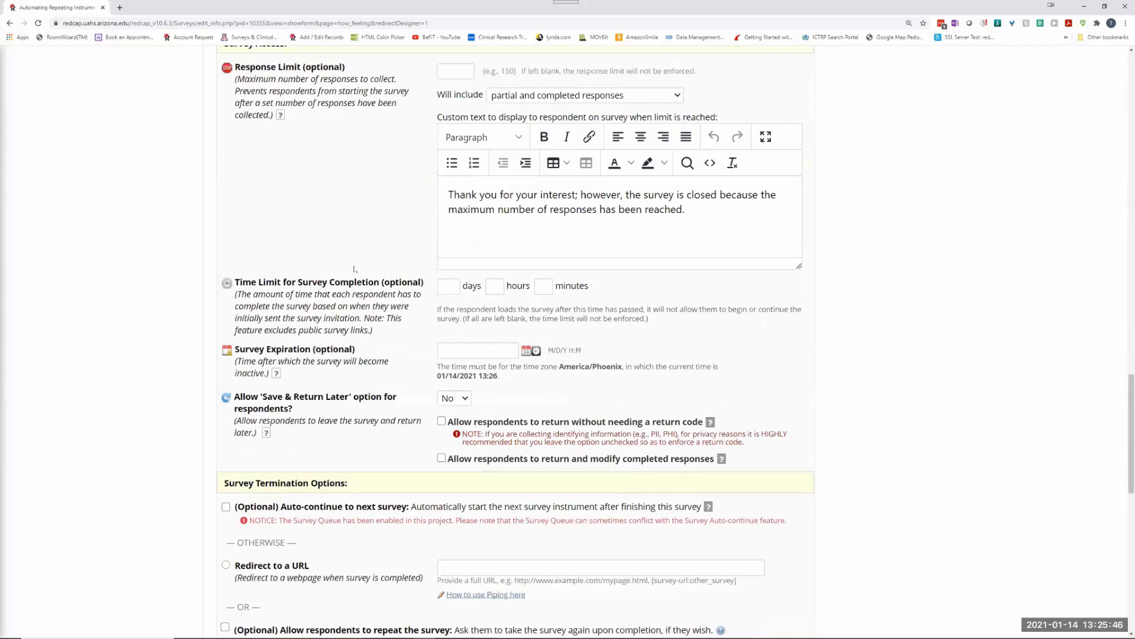
scroll(353, 259, "down", 3)
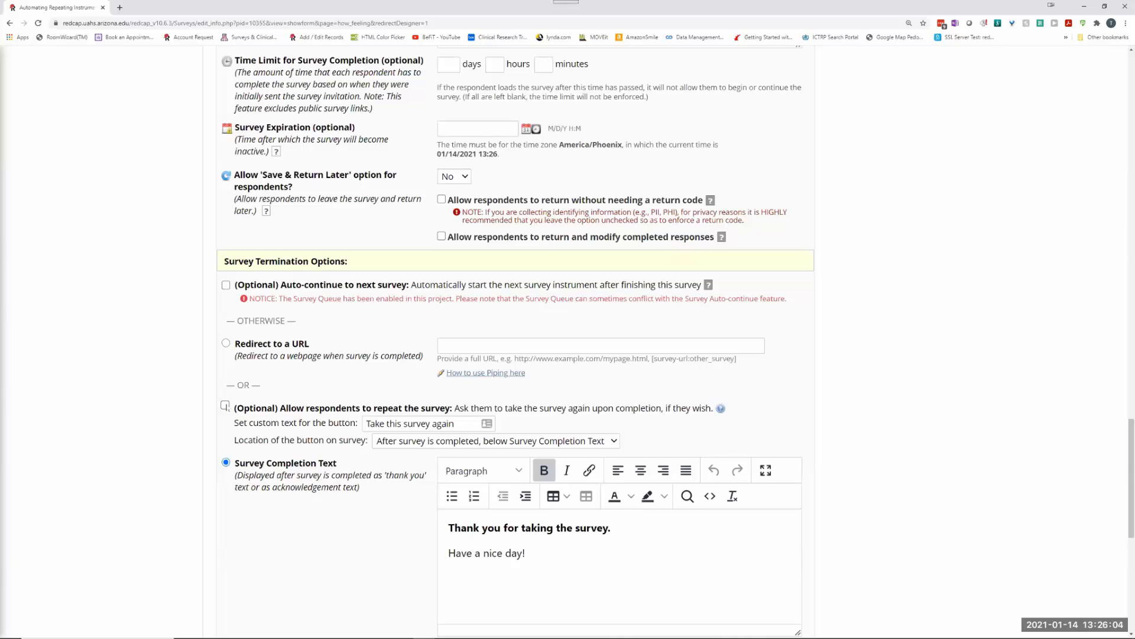
left_click(225, 405)
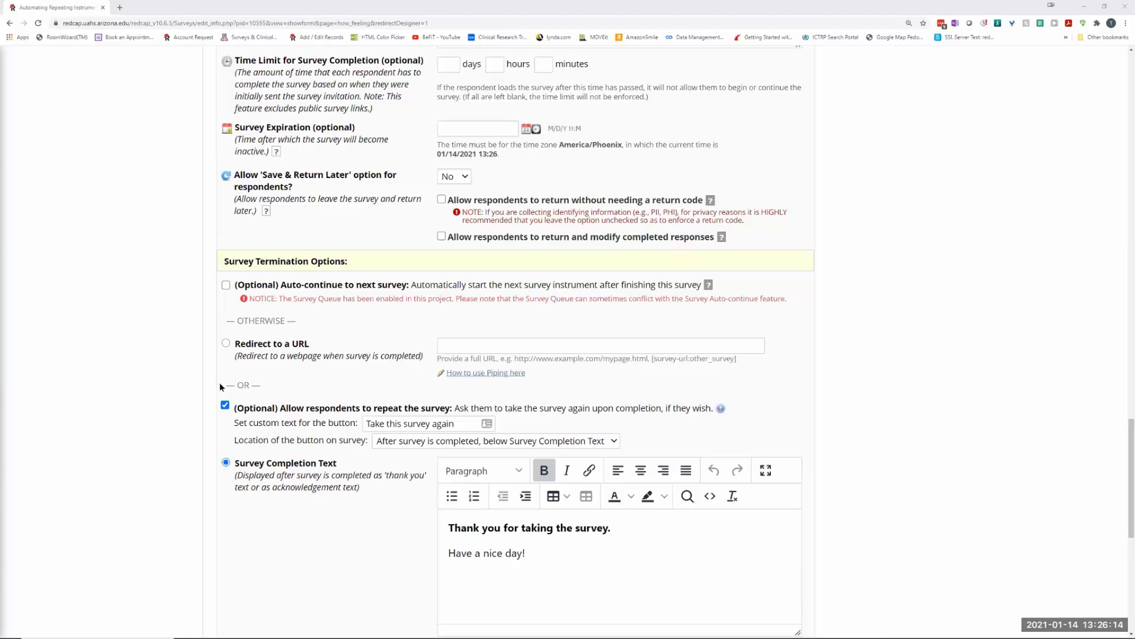
left_click_drag(279, 405, 388, 408)
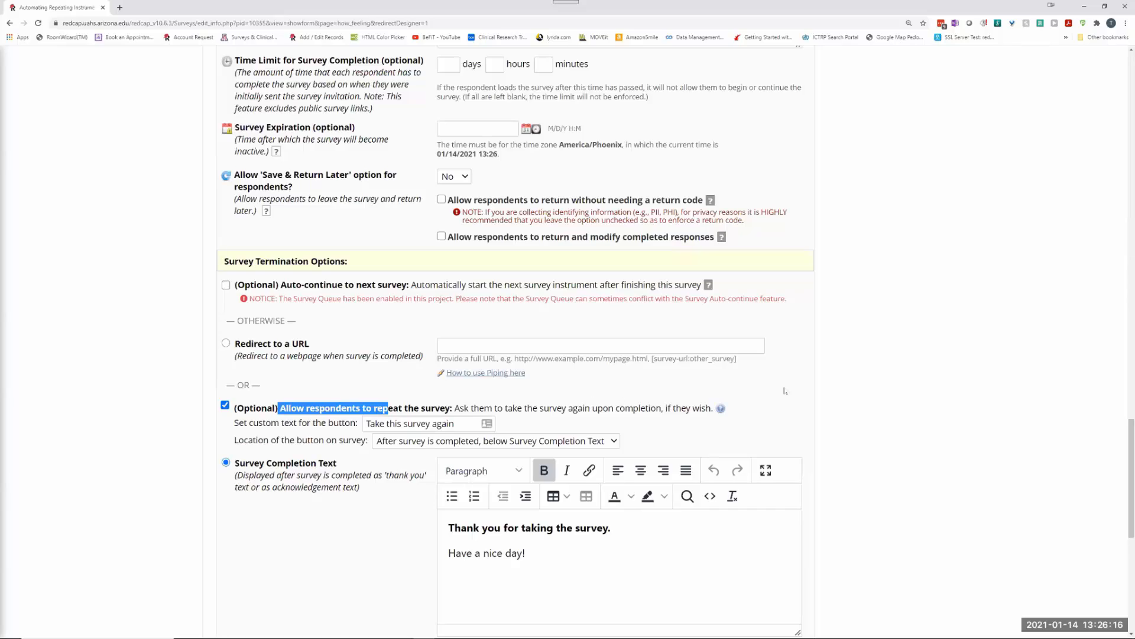
scroll(427, 210, "up", 20)
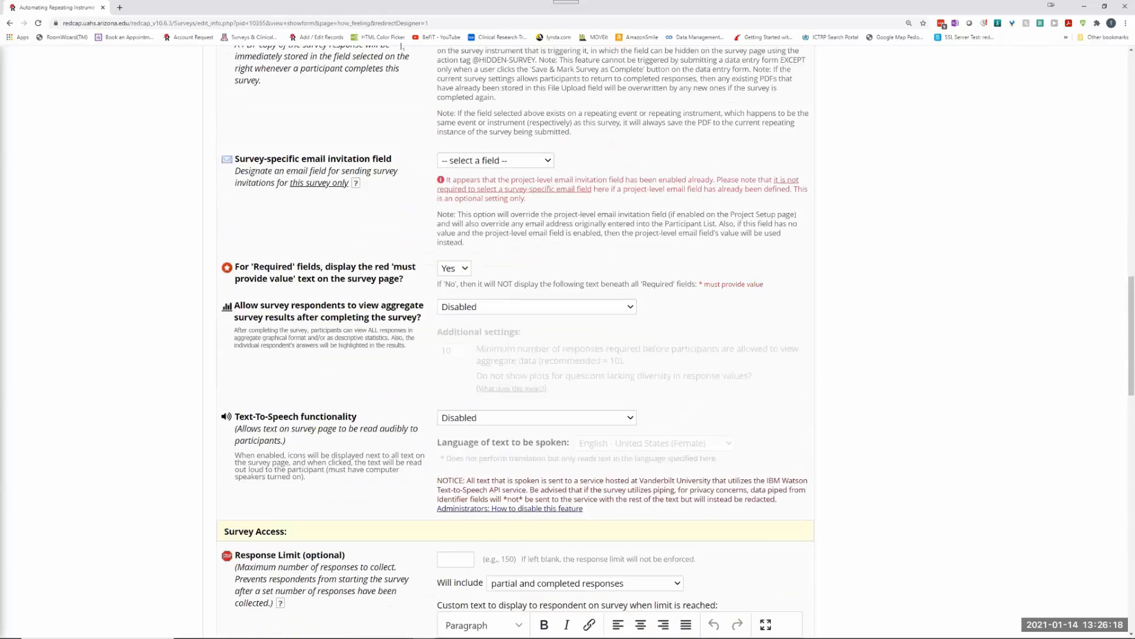
scroll(948, 276, "up", 15)
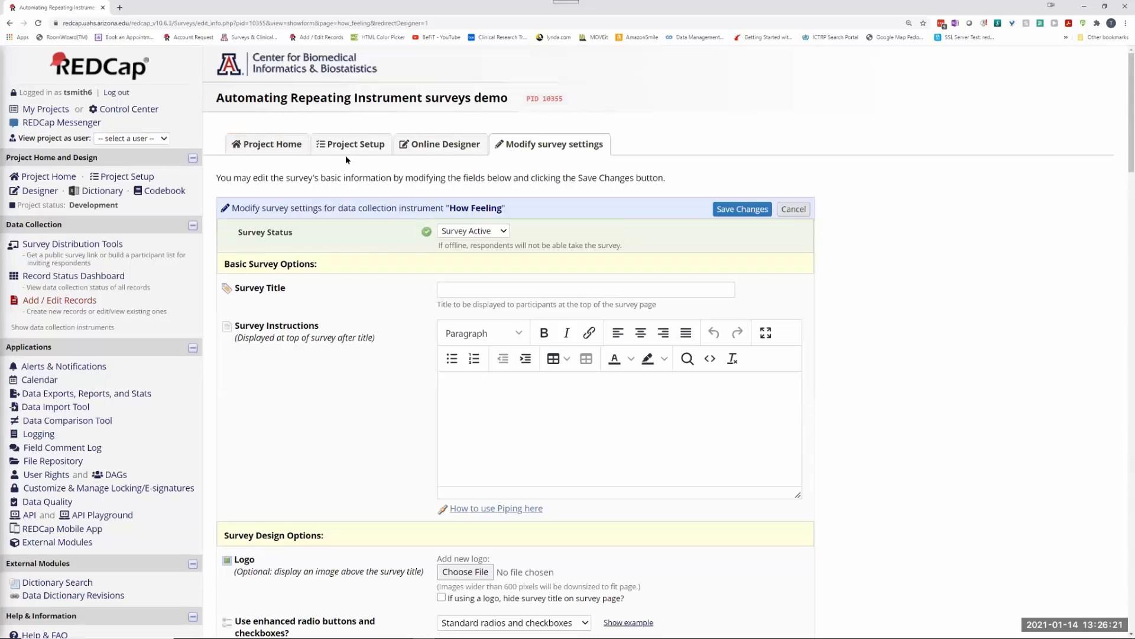
left_click(742, 209)
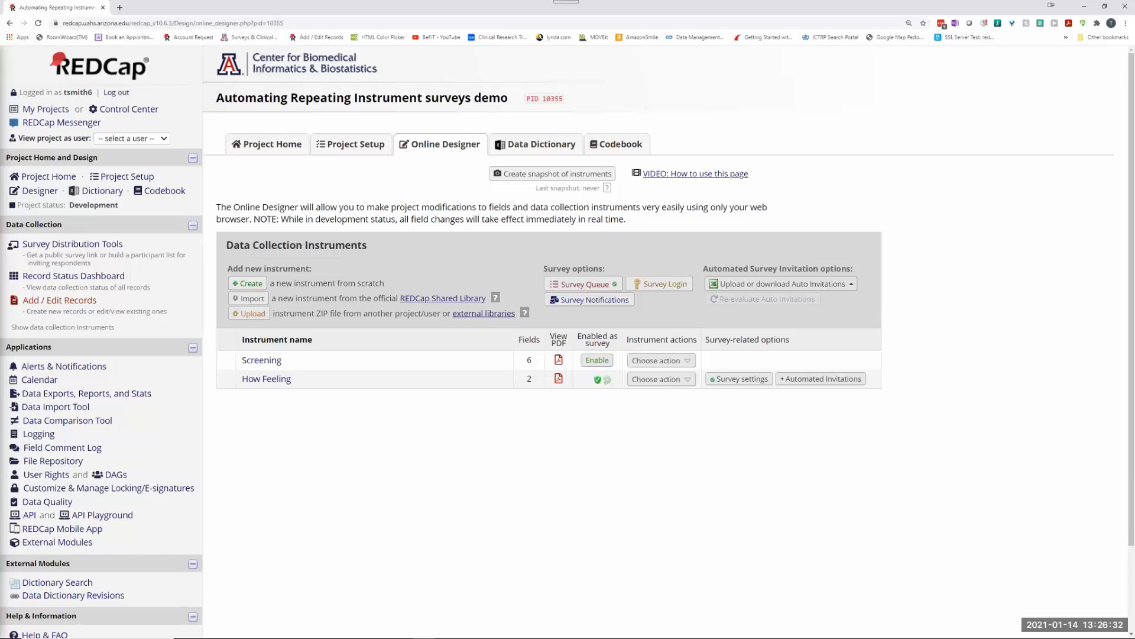
Step: Let the settings save, then switch over to the alert email in Outlook
mouse_move(391, 633)
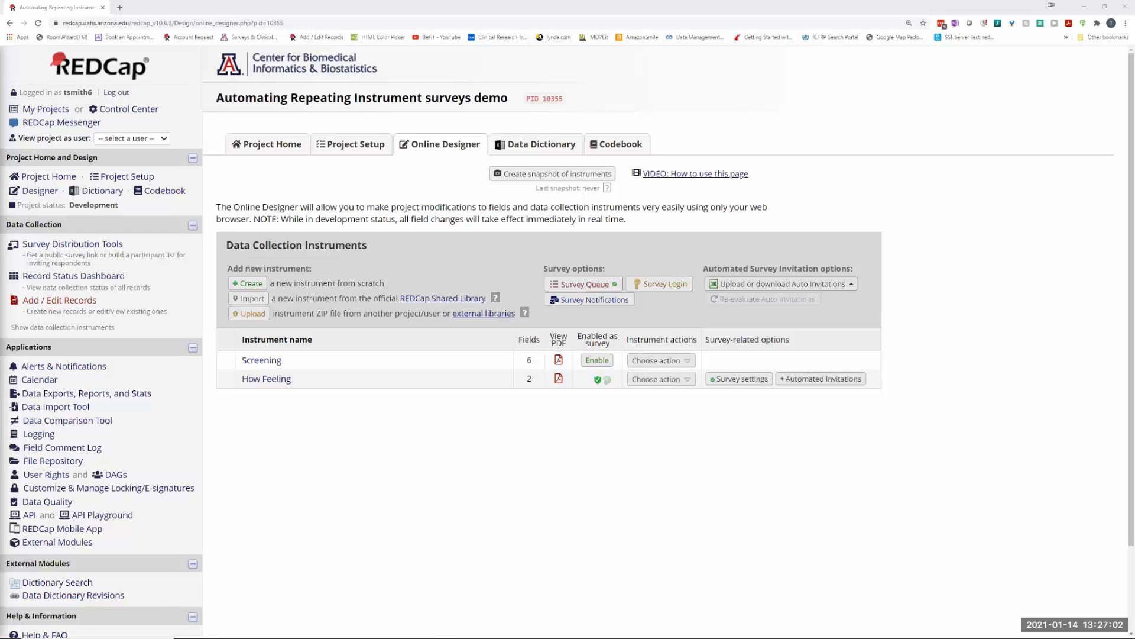
key("alt+Tab")
Step: From the email's survey link, retake How Feeling with Date of Assessment 01-15-2021 and submit
left_click(517, 242)
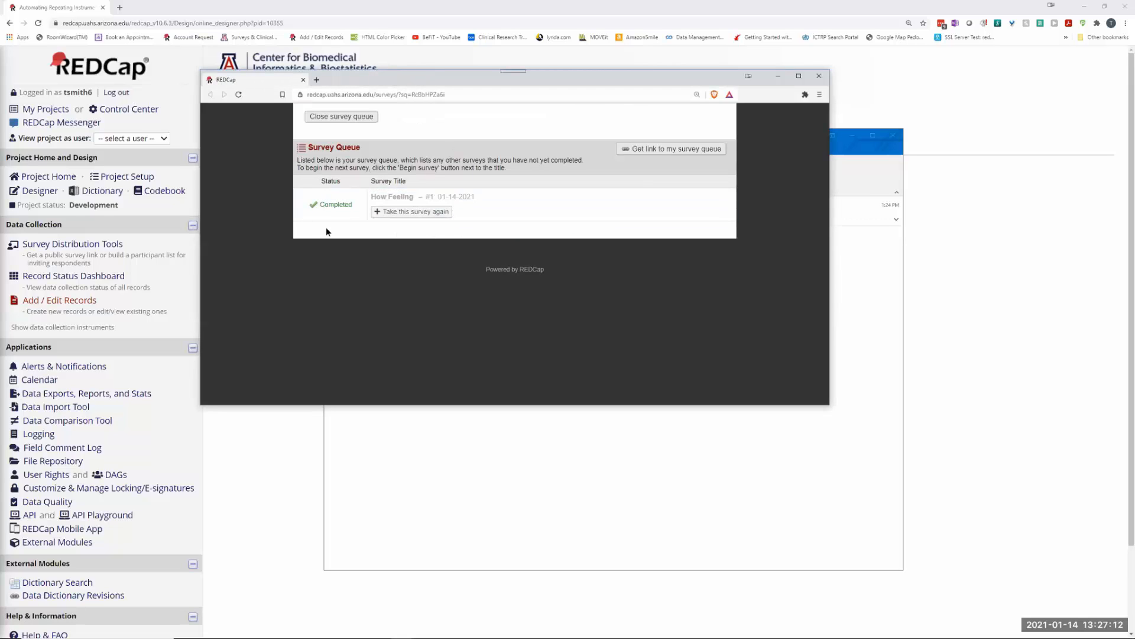
left_click(414, 212)
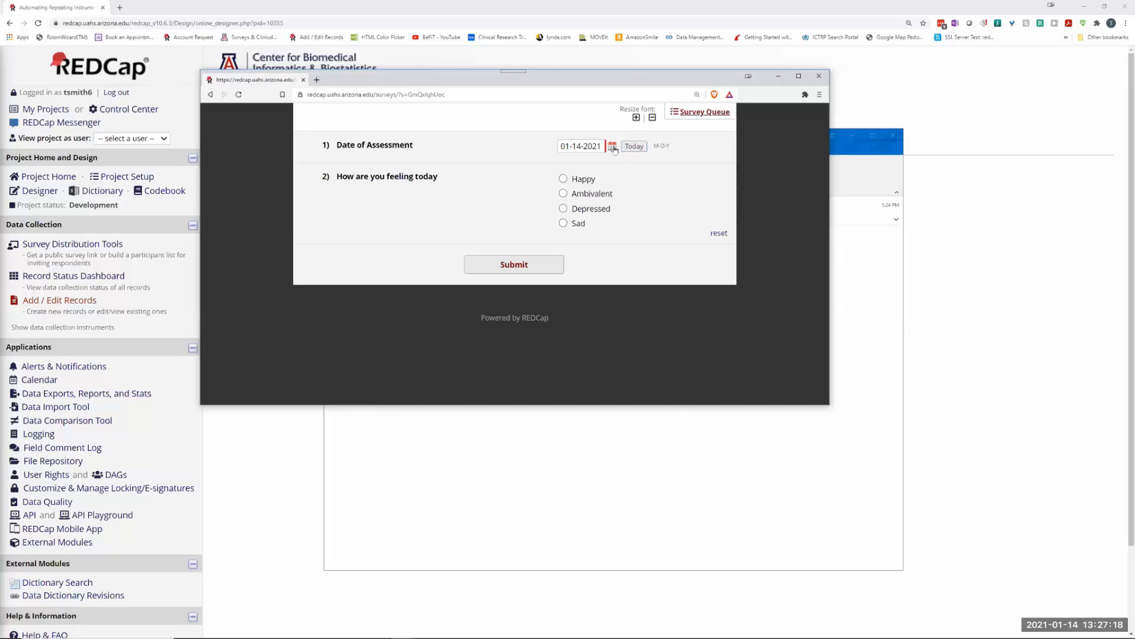
left_click(613, 146)
left_click(663, 227)
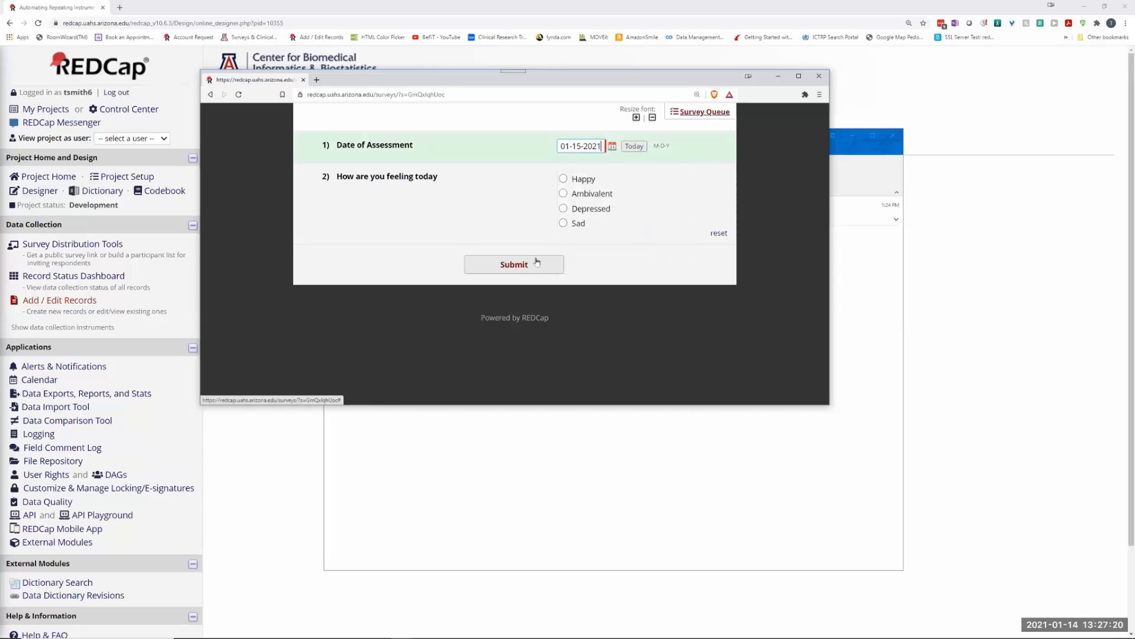
left_click(501, 268)
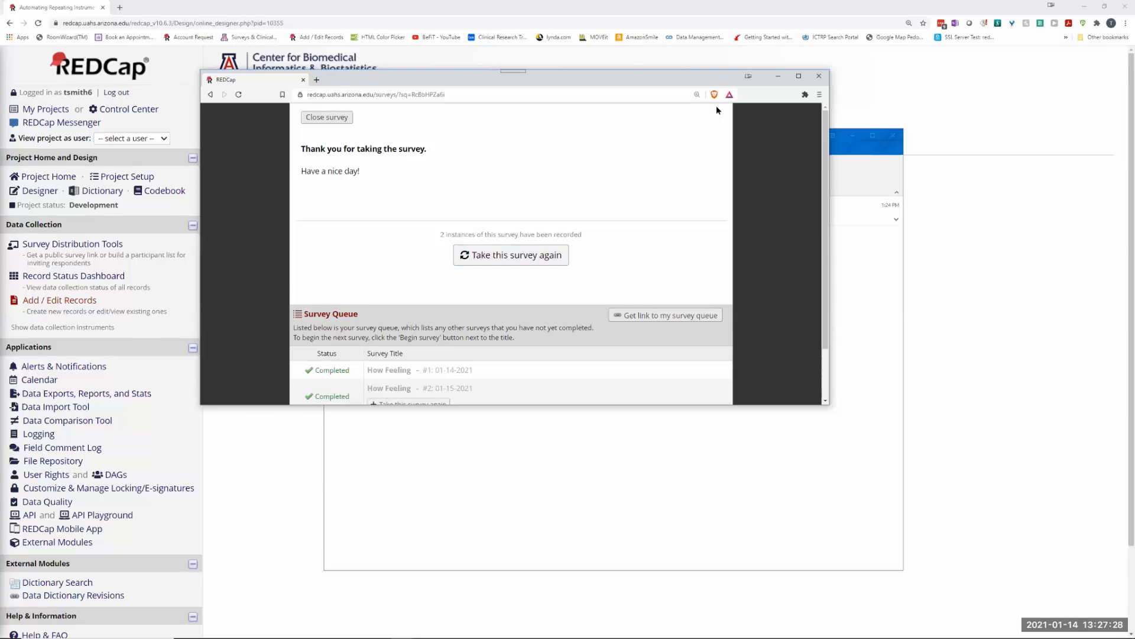
Step: Delete the old alert email, retake How Feeling choosing Ambivalent, submit, and close the window
left_click(303, 79)
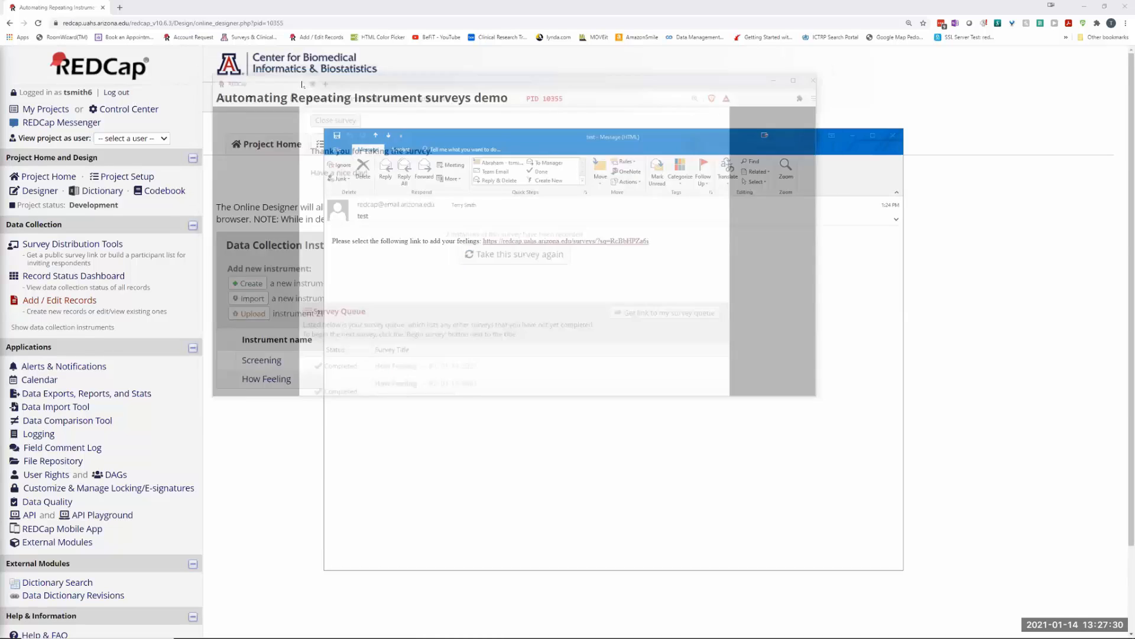
left_click(363, 164)
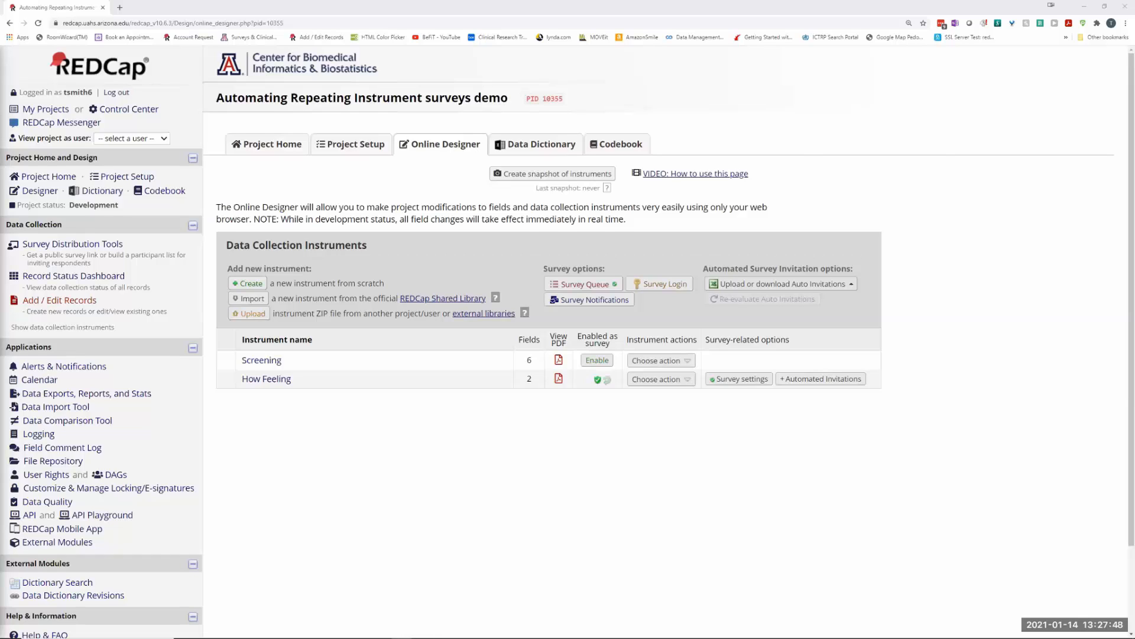
key("alt+Tab")
left_click(520, 282)
left_click(676, 242)
left_click(640, 318)
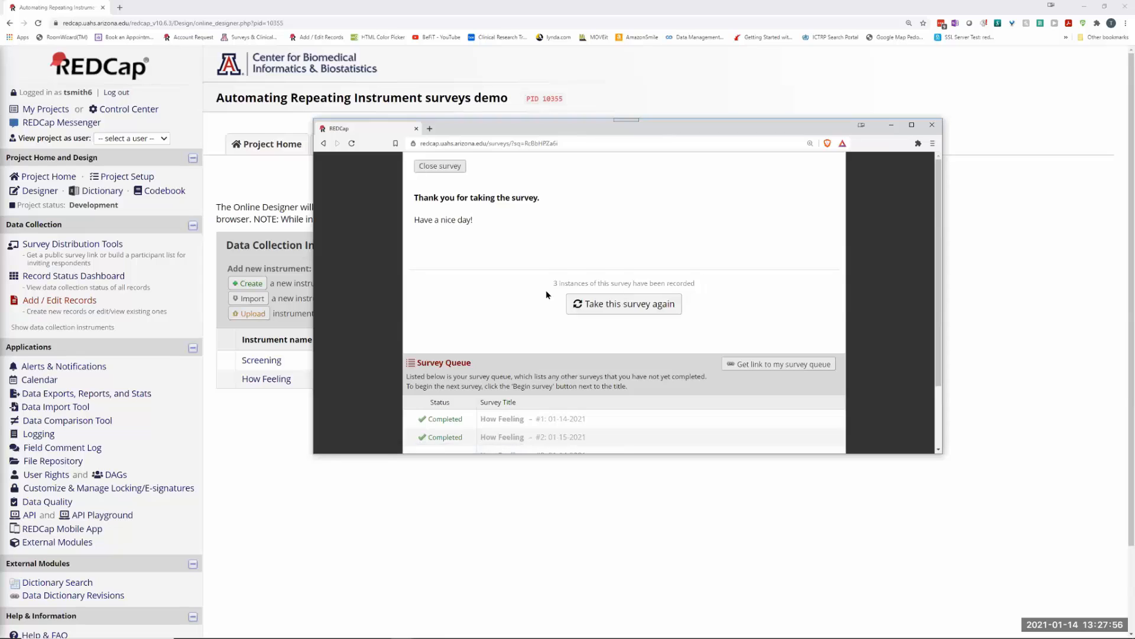
scroll(546, 289, "down", 2)
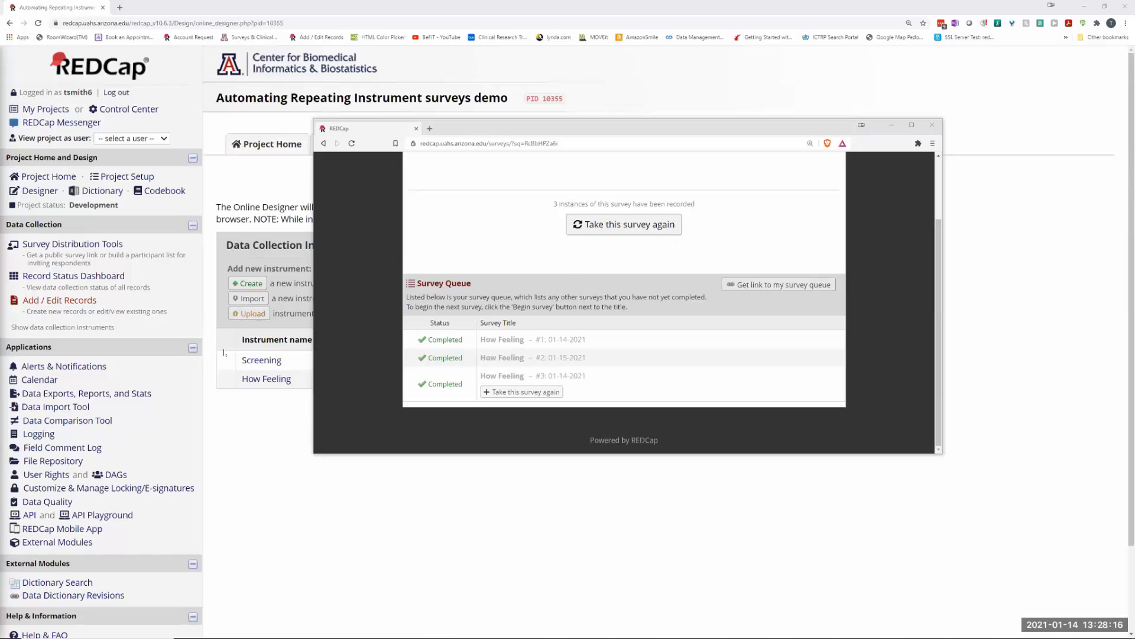
left_click(932, 126)
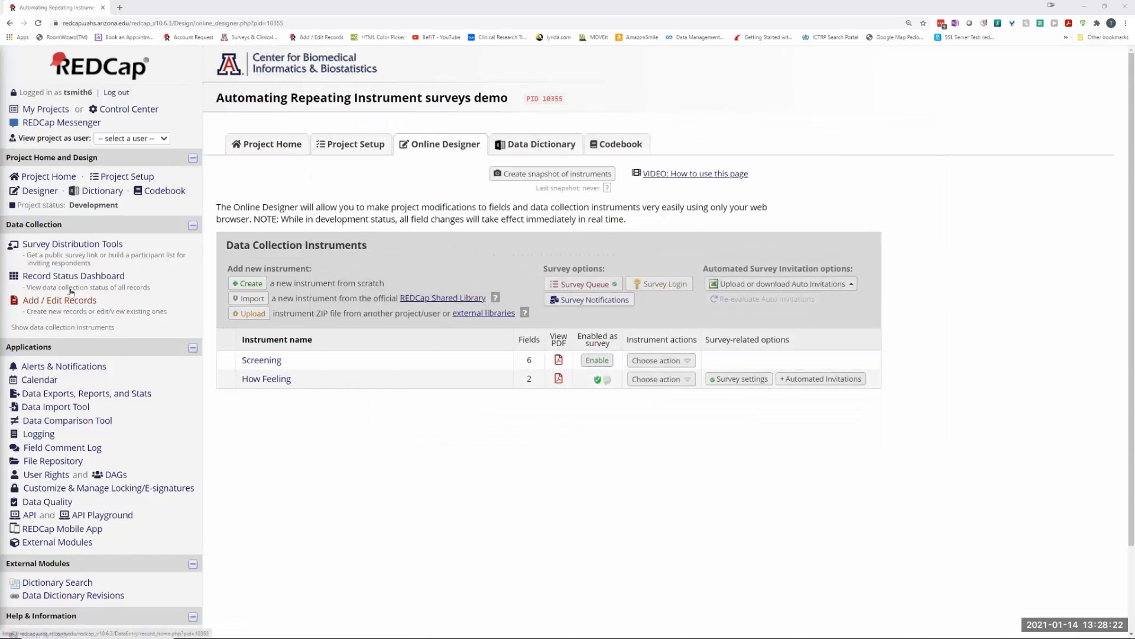
Step: Edit Alert #1 in Alerts & Notifications and switch its schedule to send just once
left_click(60, 368)
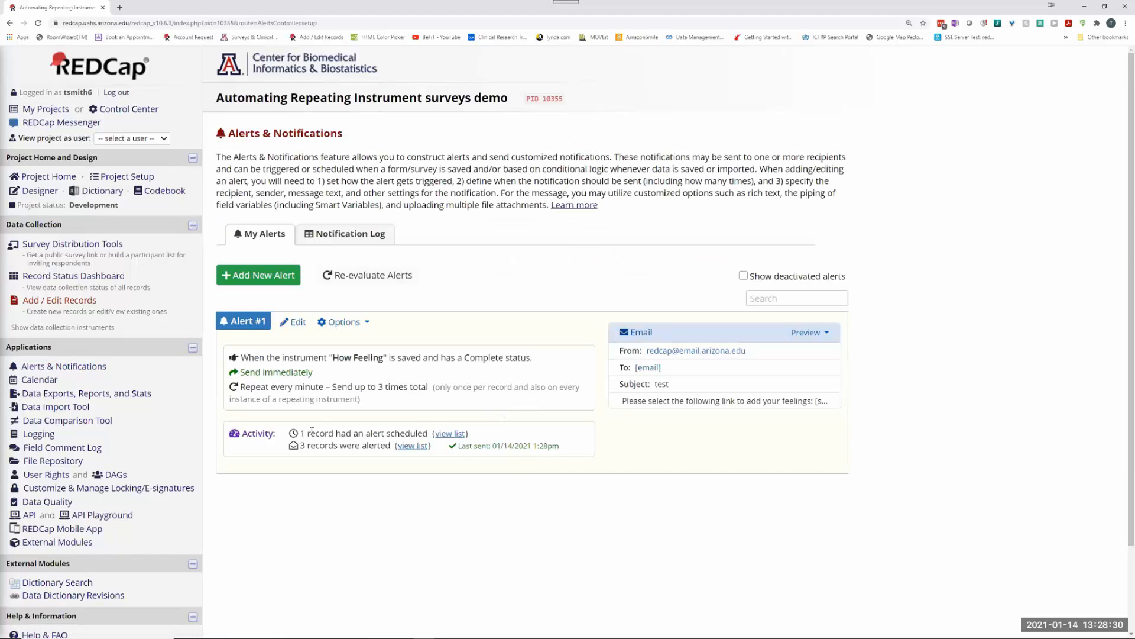
left_click(298, 321)
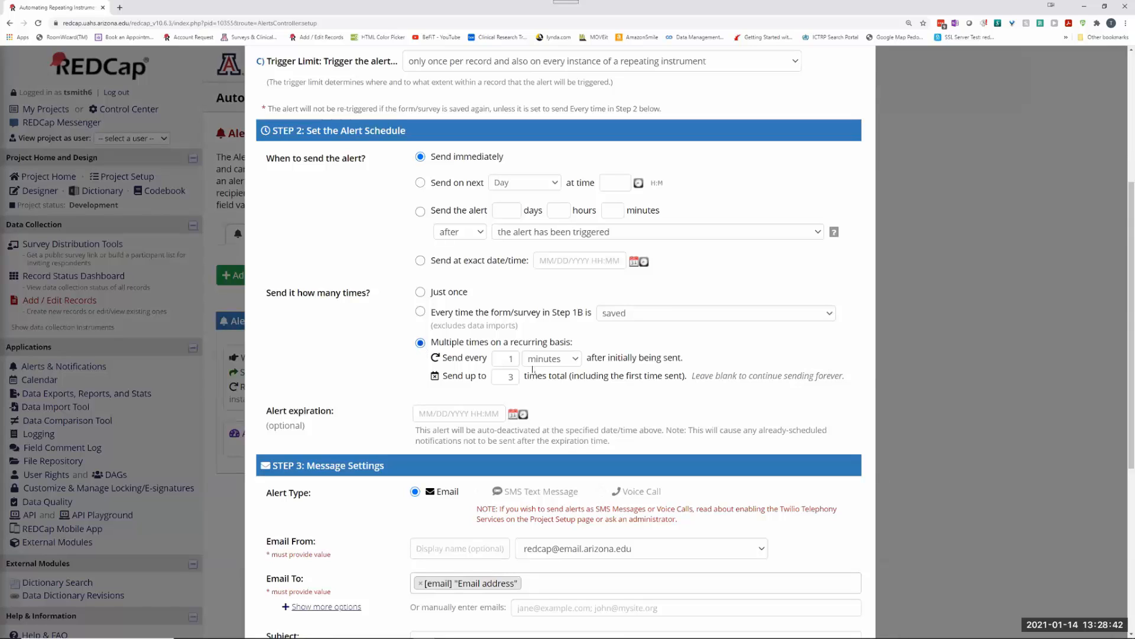
left_click_drag(511, 362, 518, 358)
left_click(420, 293)
left_click_drag(508, 358, 520, 357)
type("0")
left_click(421, 292)
scroll(450, 471, "down", 2)
scroll(512, 408, "down", 4)
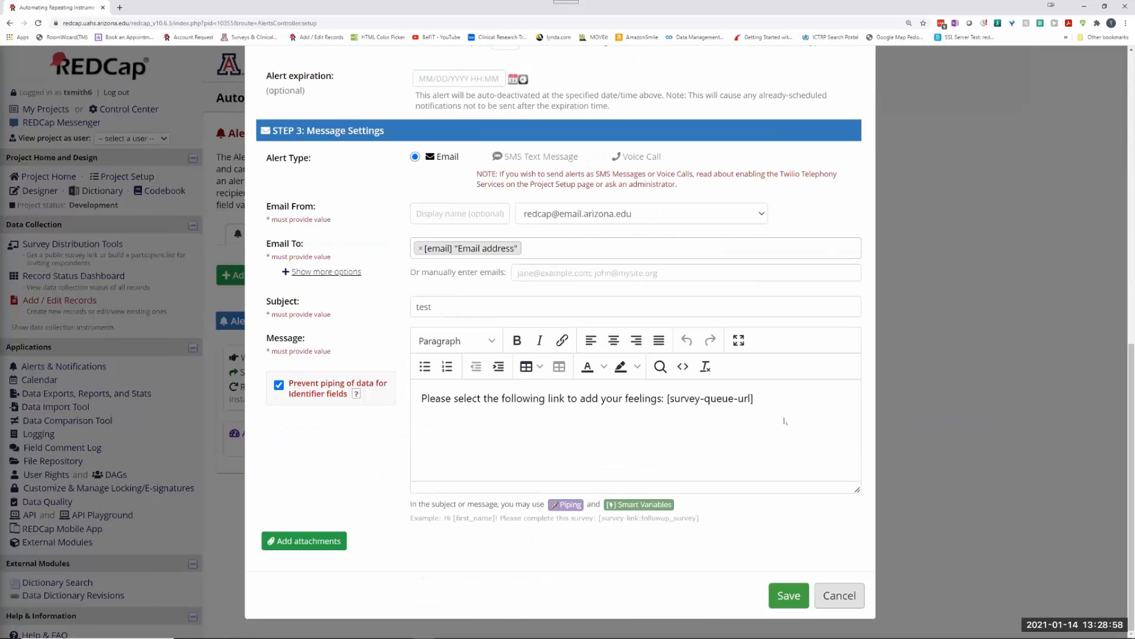
Step: Open the Smart Variables reference from the alert's Message Settings
left_click(647, 509)
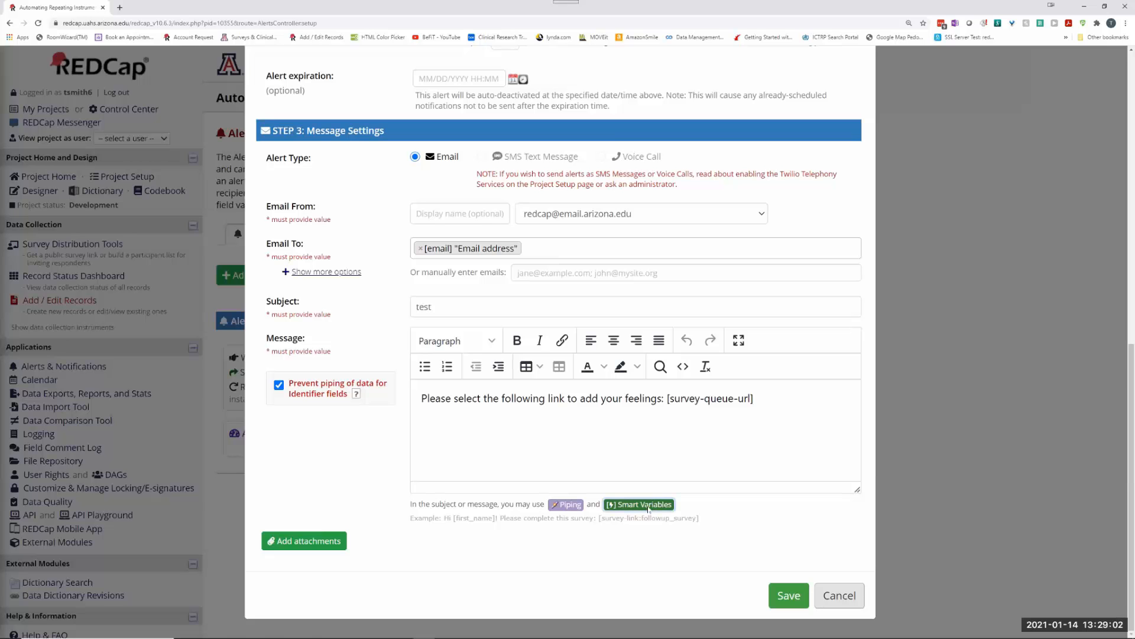
scroll(593, 393, "down", 8)
scroll(594, 393, "down", 2)
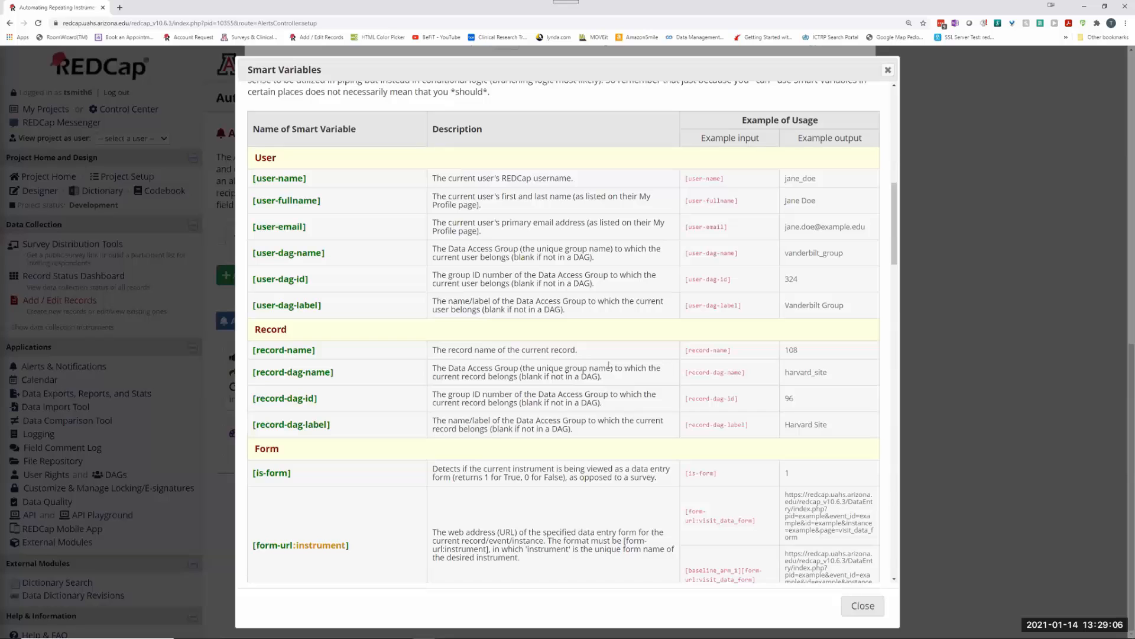
Step: Locate and highlight [survey-url:instrument] in the Smart Variables reference, then close the reference
scroll(609, 364, "down", 8)
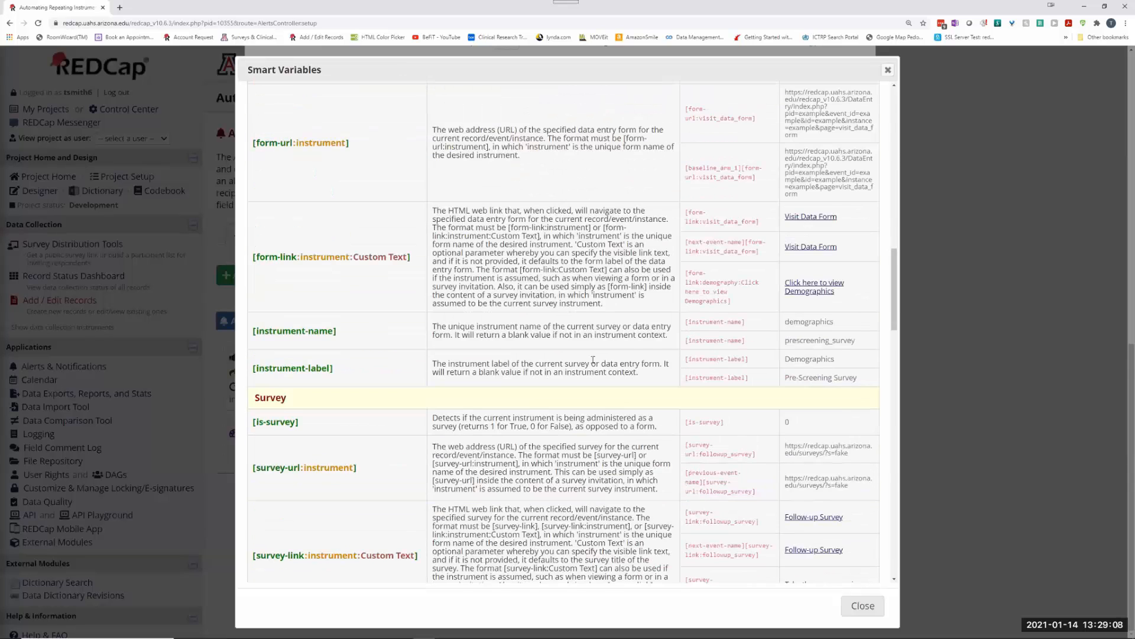
scroll(593, 359, "down", 4)
left_click_drag(359, 253, 252, 257)
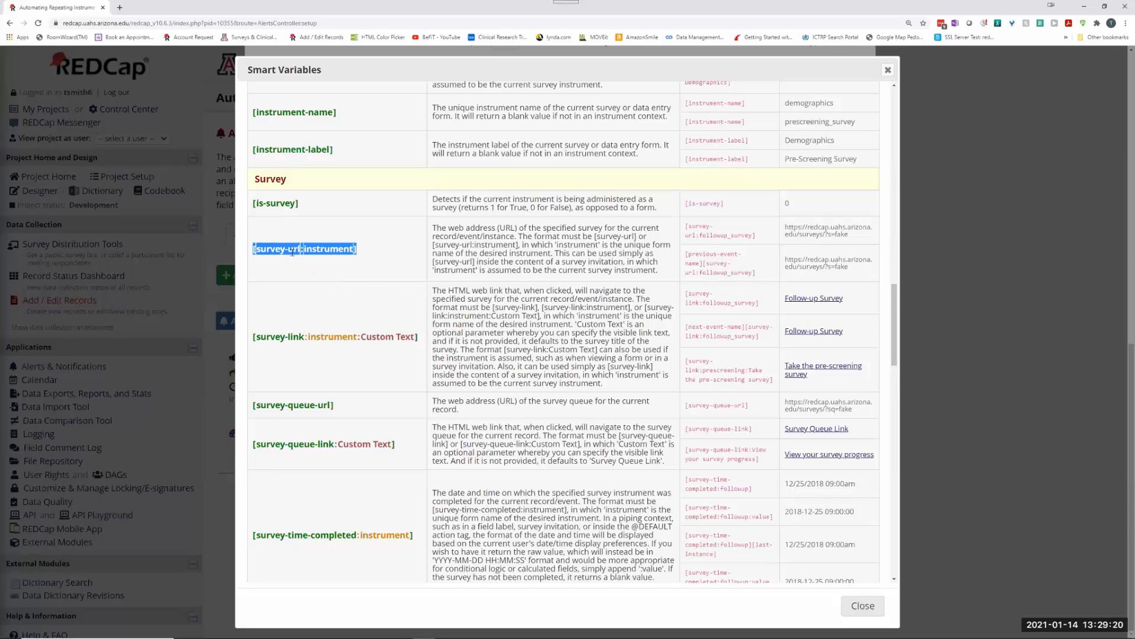
left_click(888, 70)
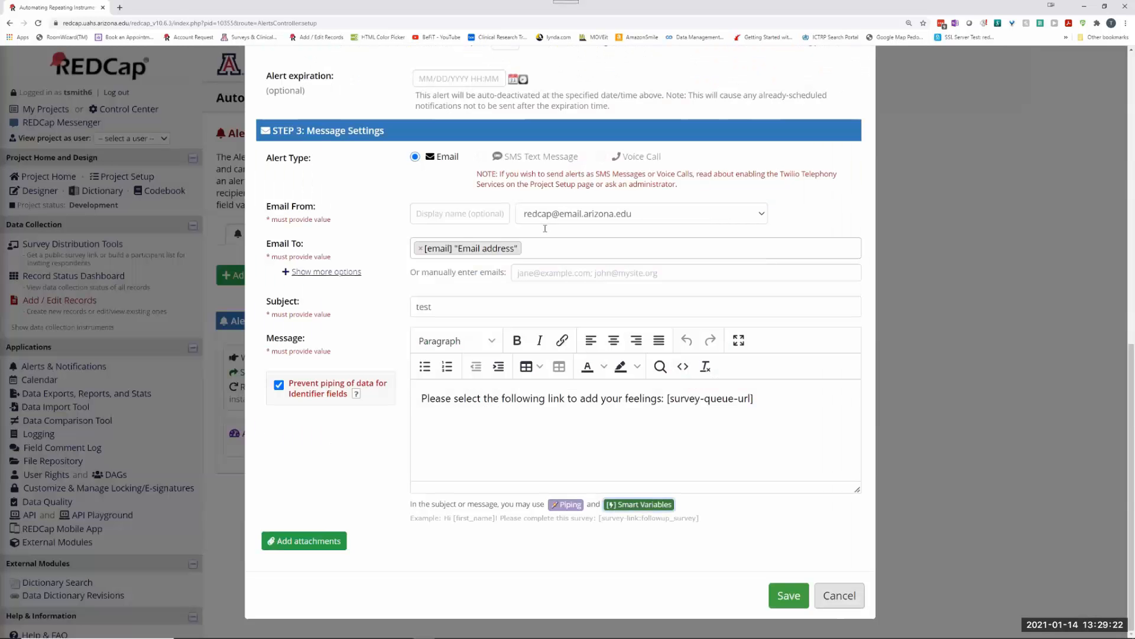
Step: Cancel the alert edits and open the Codebook with all instruments collapsed
left_click(840, 596)
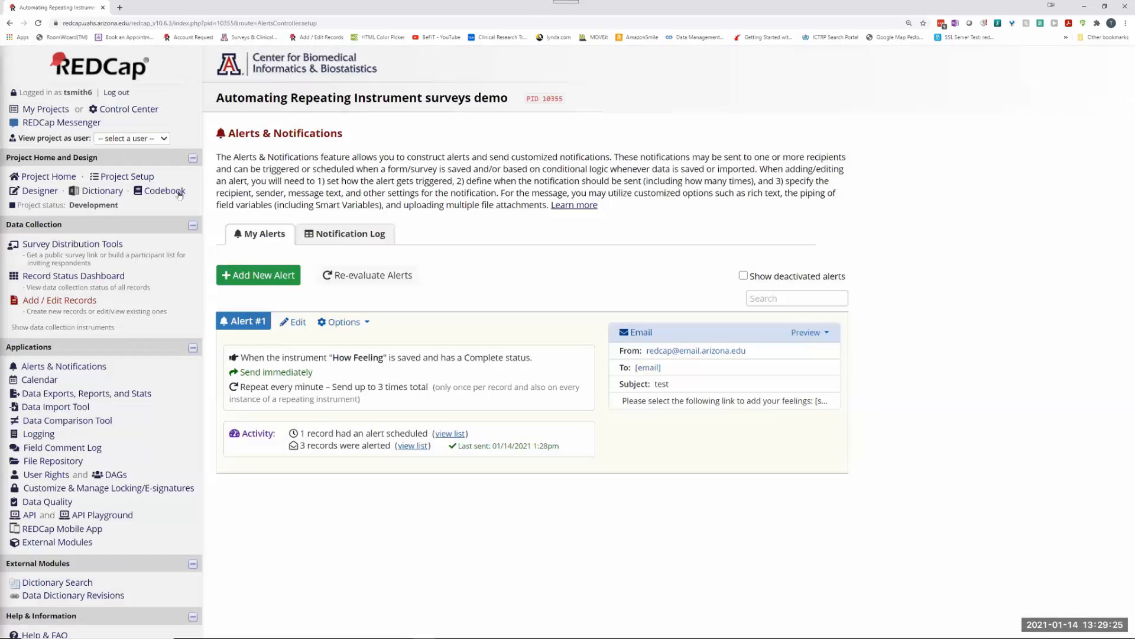
left_click(165, 190)
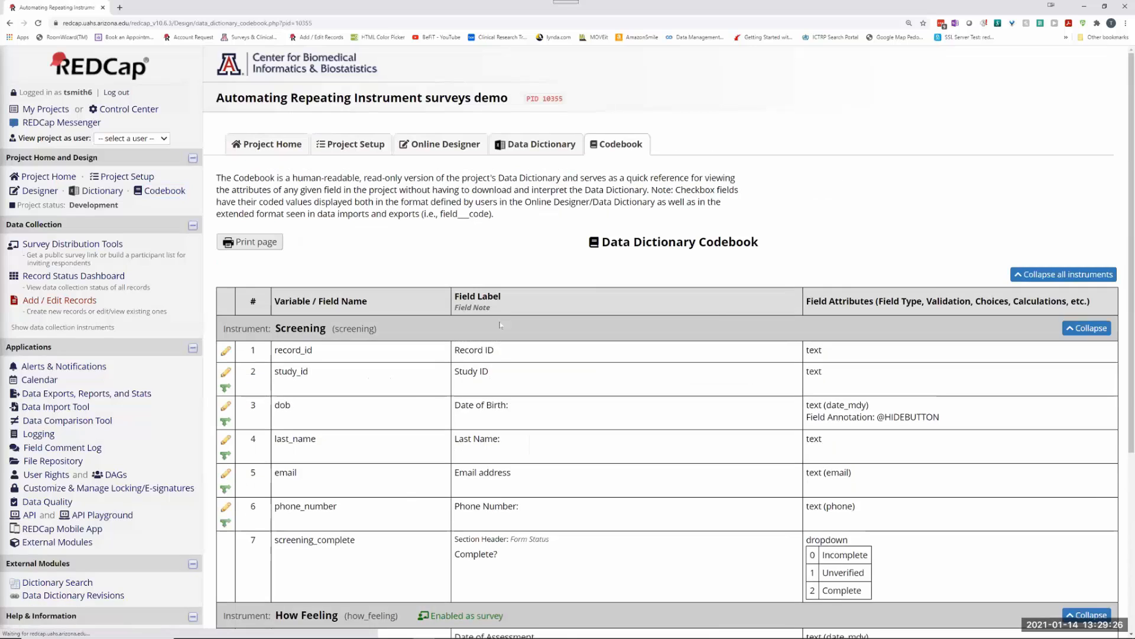
left_click(1088, 328)
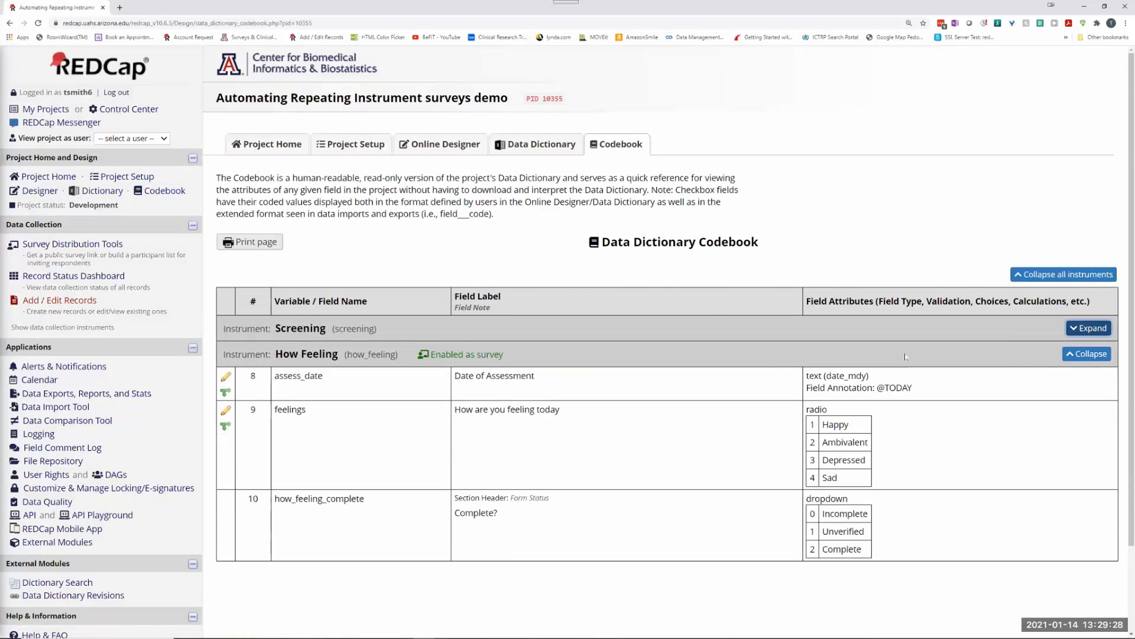
left_click(1030, 275)
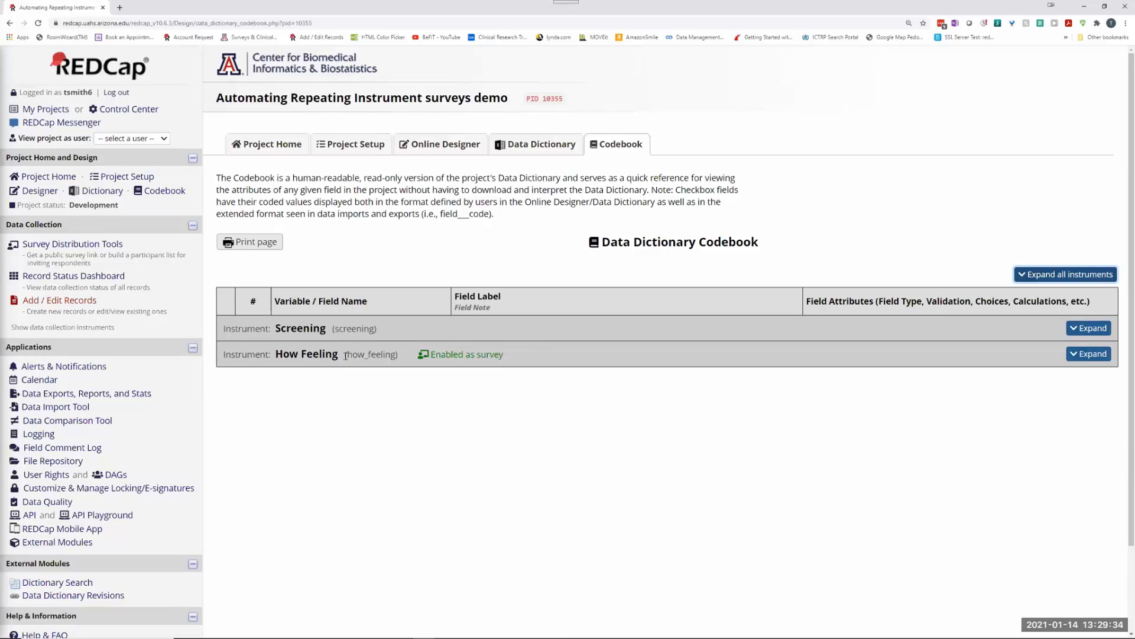
Step: Note the How Feeling instrument name how_feeling, then return to Alerts & Notifications
left_click_drag(346, 355, 395, 354)
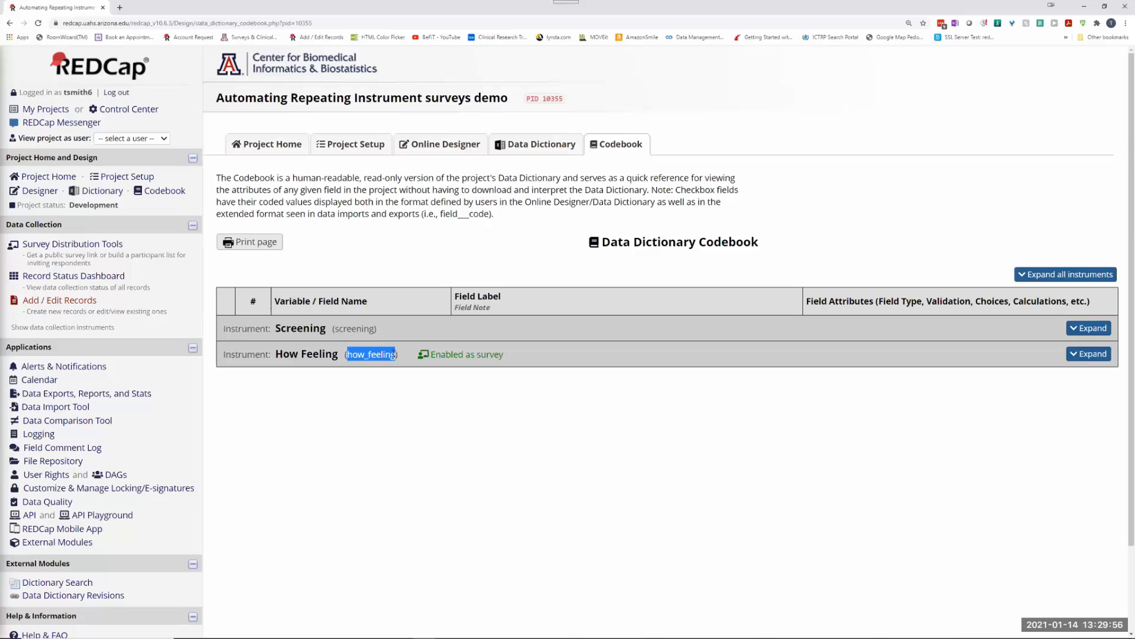
left_click_drag(274, 354, 338, 349)
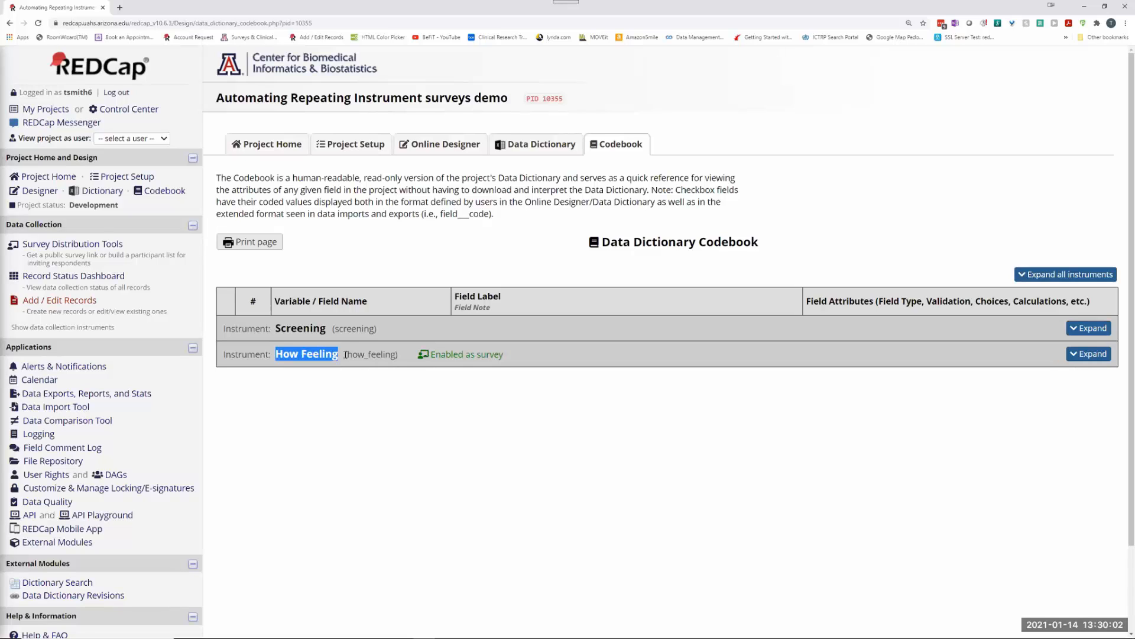
left_click_drag(346, 353, 396, 352)
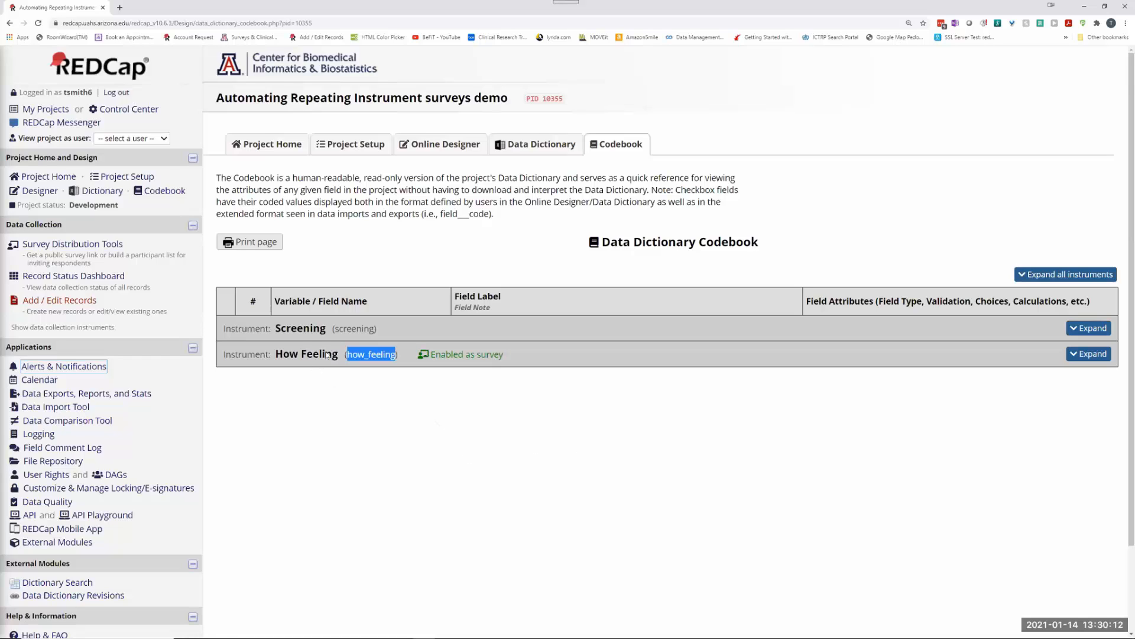
left_click(56, 366)
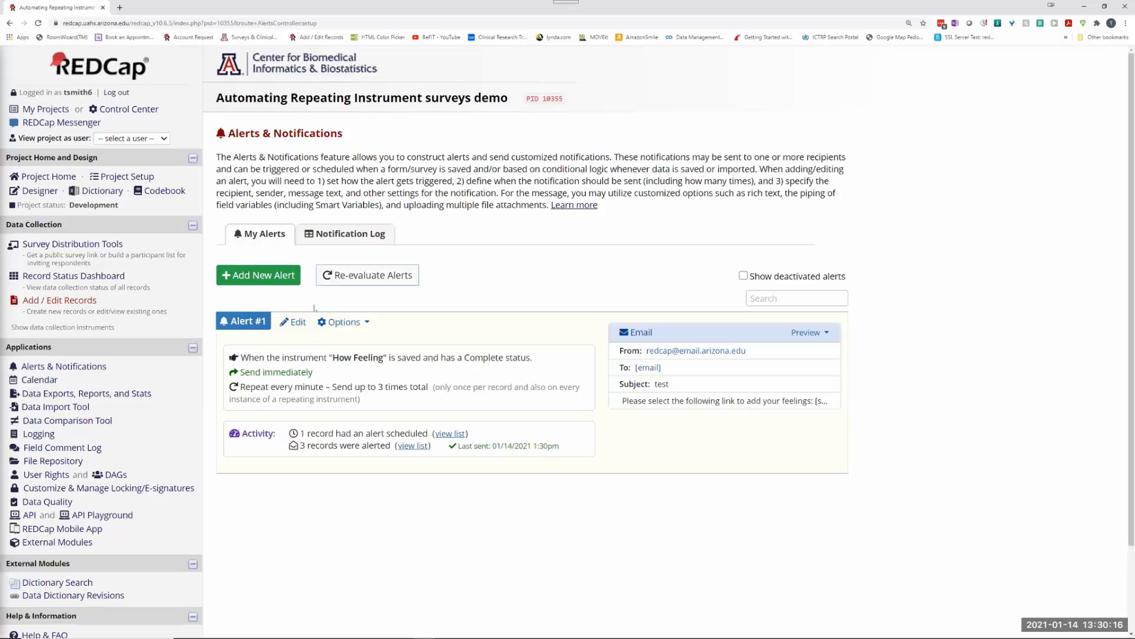
Step: Edit Alert #1 and copy the [survey-url:instrument] tag from the Smart Variables reference
left_click(300, 323)
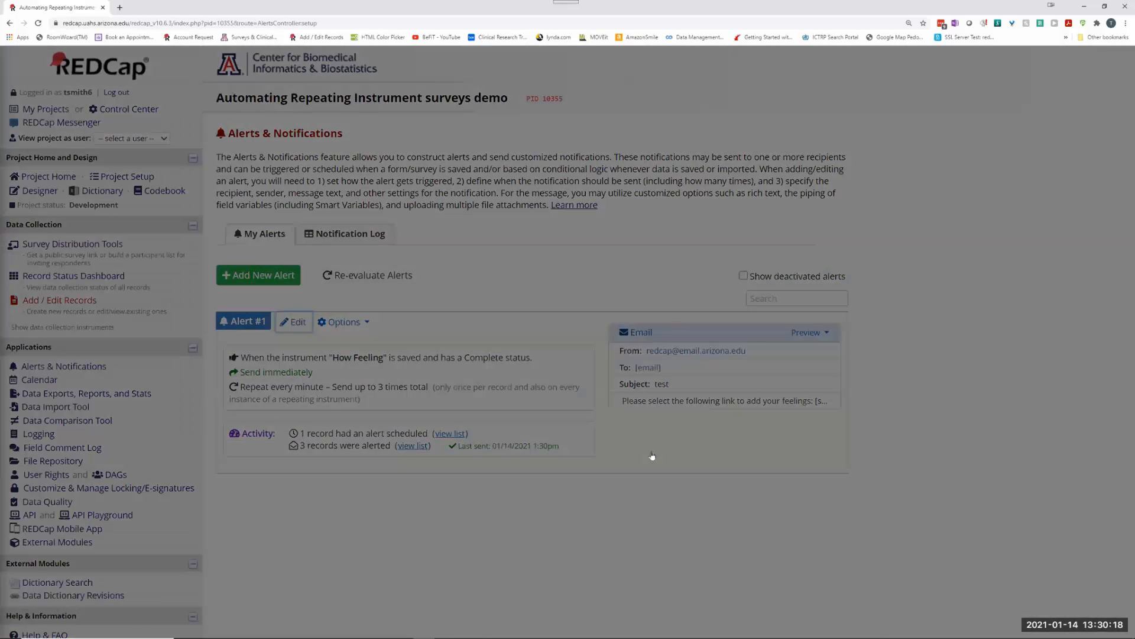
scroll(651, 454, "down", 1)
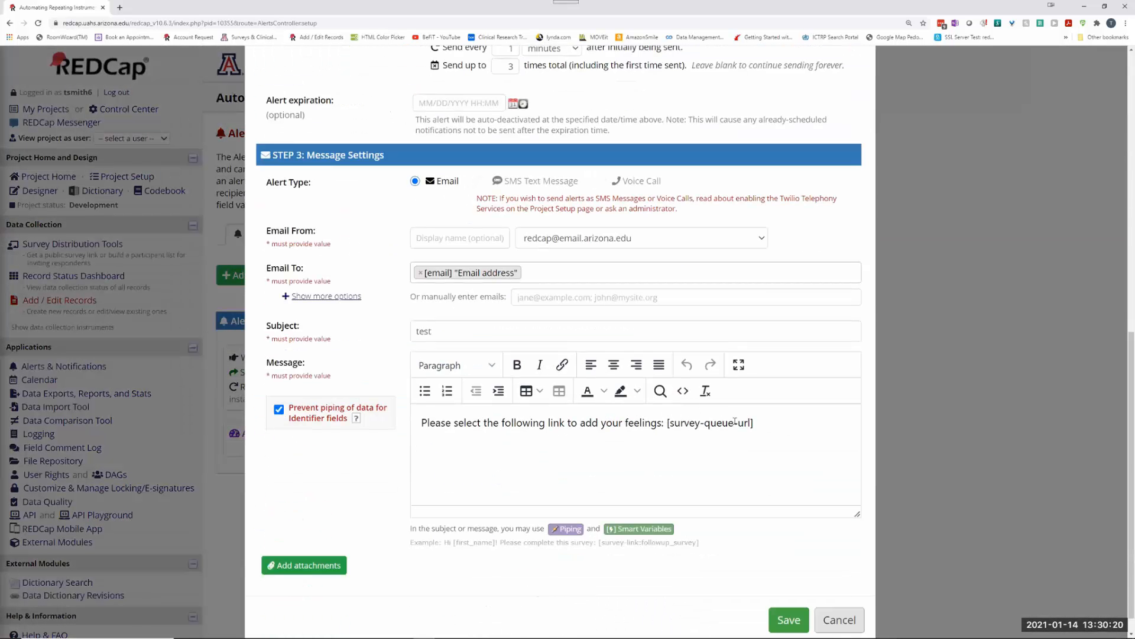
left_click(630, 529)
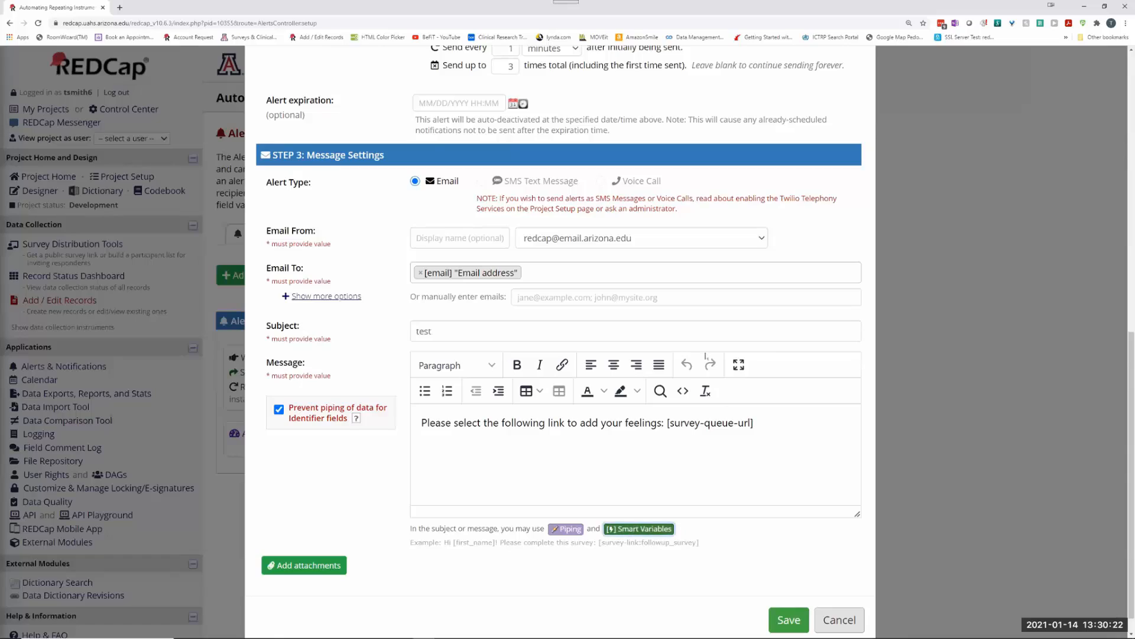
scroll(401, 382, "down", 15)
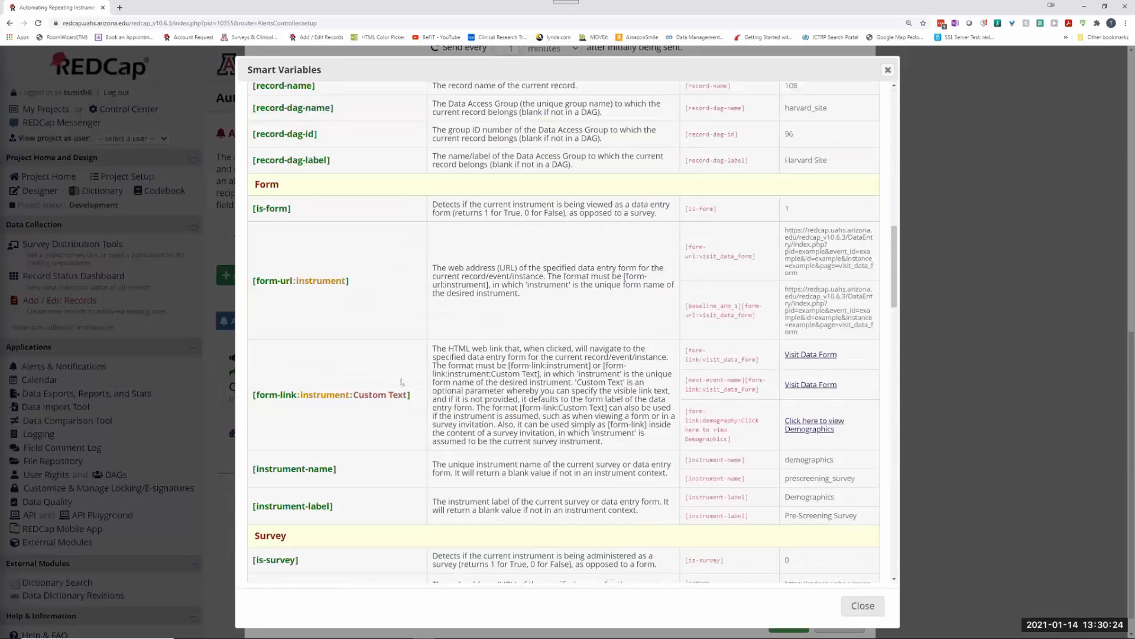
scroll(401, 382, "down", 5)
left_click_drag(357, 338, 253, 356)
key("ctrl+c")
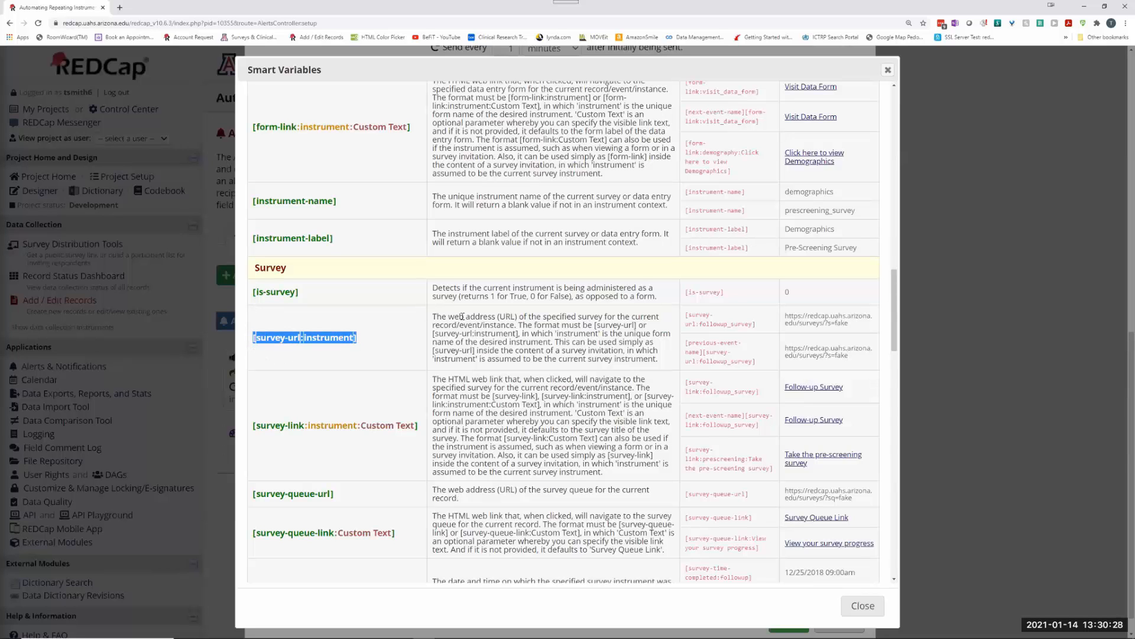
left_click(859, 607)
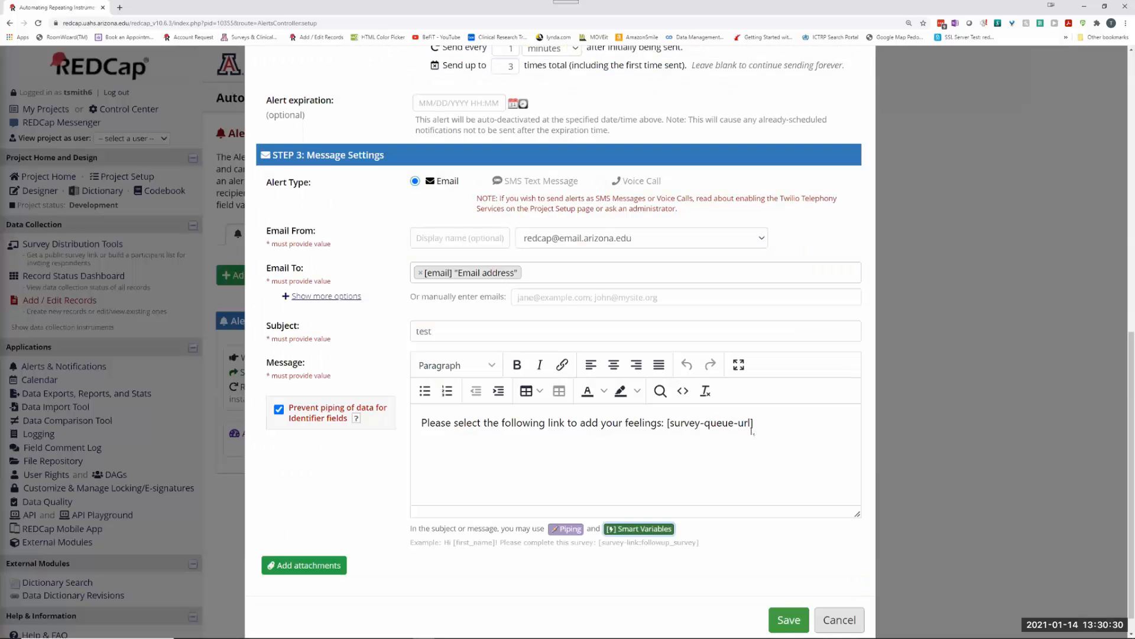
Step: Replace [survey-queue-url] in the alert message with [survey-url:instrument] and save the alert
left_click_drag(667, 424, 786, 436)
key("ctrl+v")
double_click(758, 421)
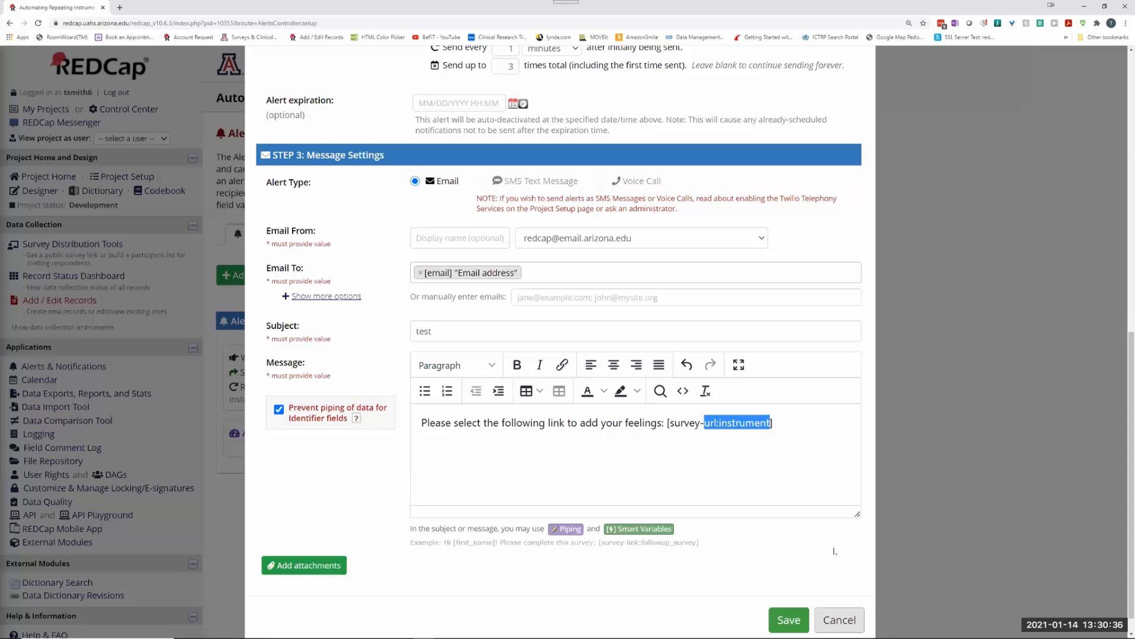
left_click(788, 619)
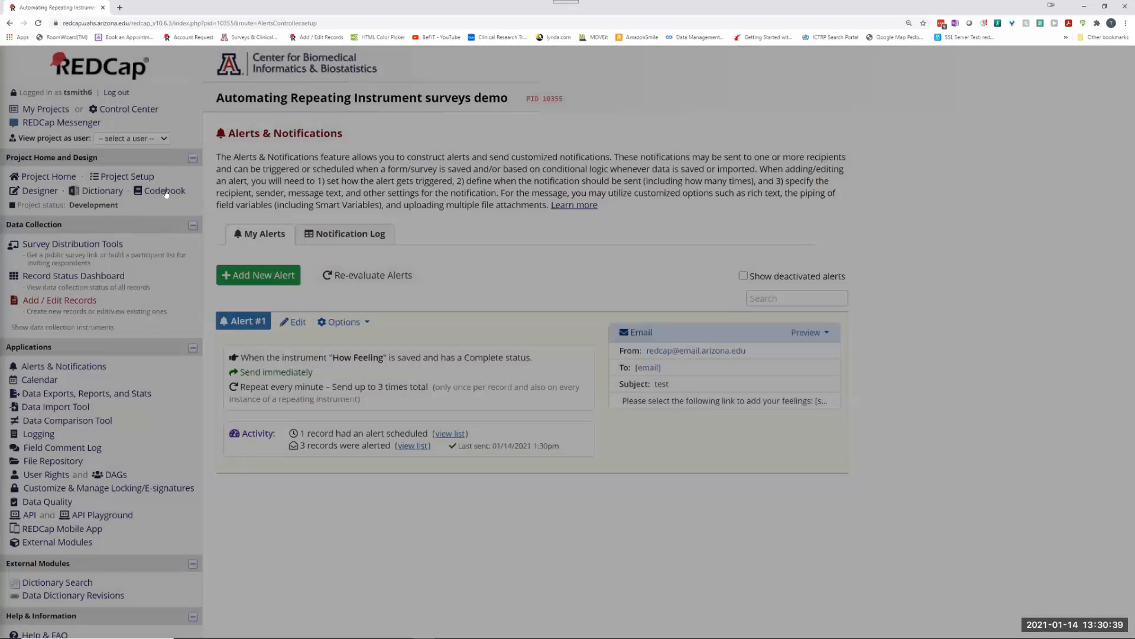
left_click(163, 190)
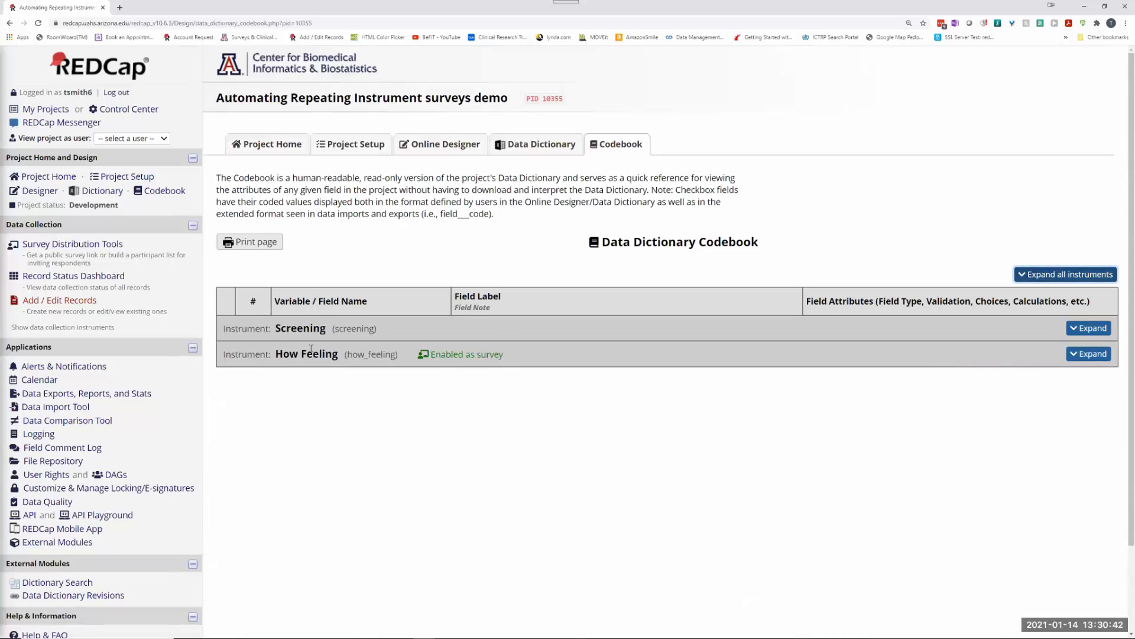
left_click_drag(348, 355, 397, 354)
key("ctrl+c")
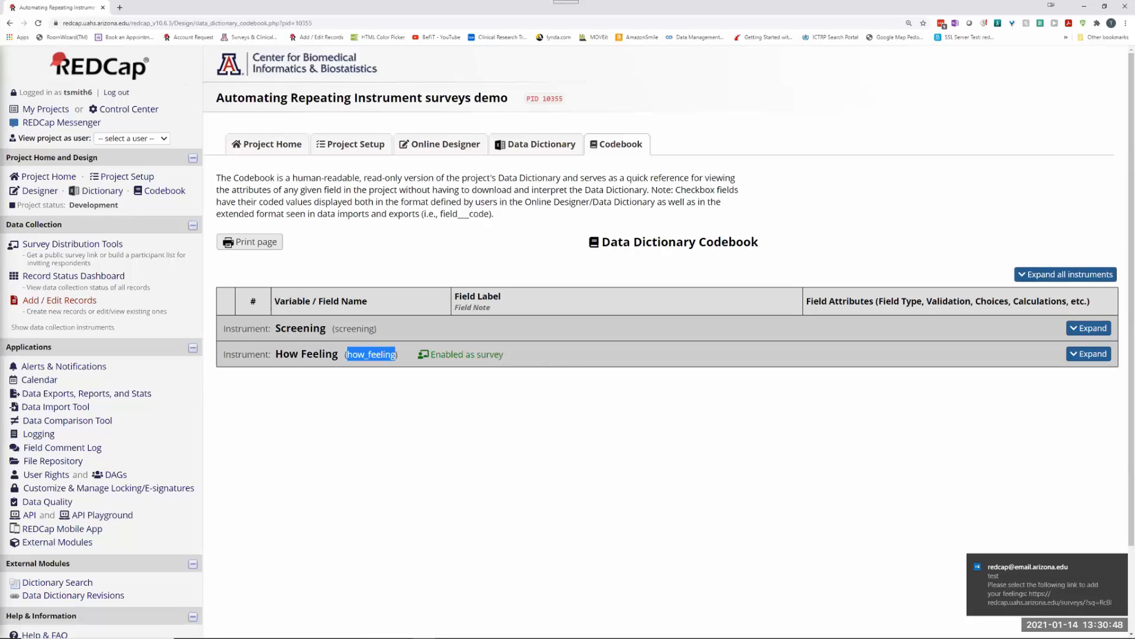
left_click(1118, 561)
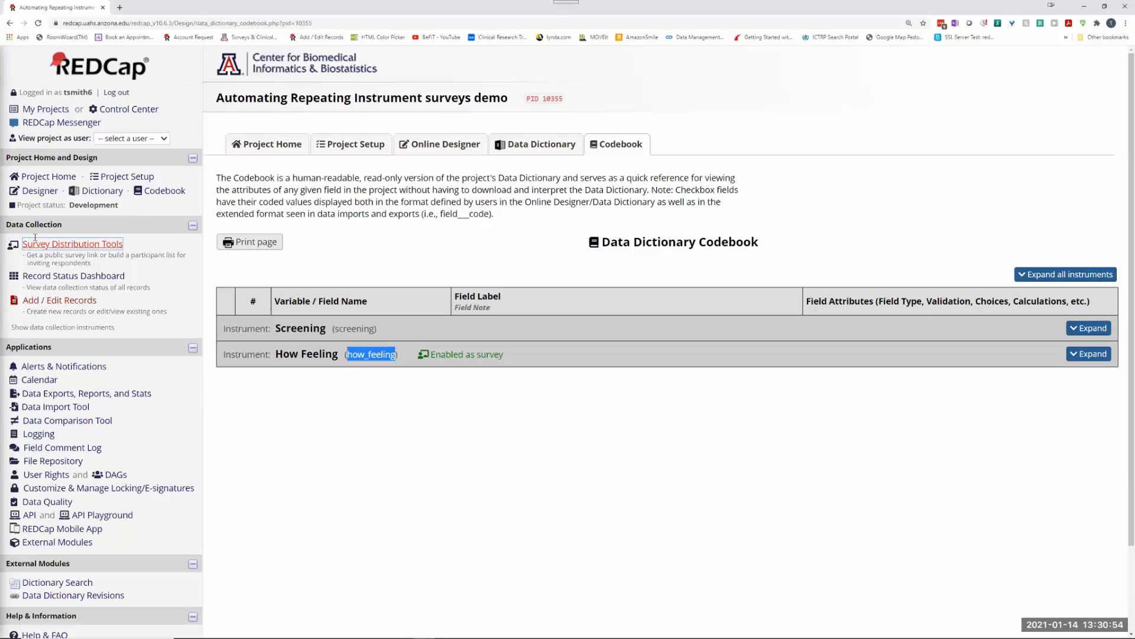
left_click(66, 368)
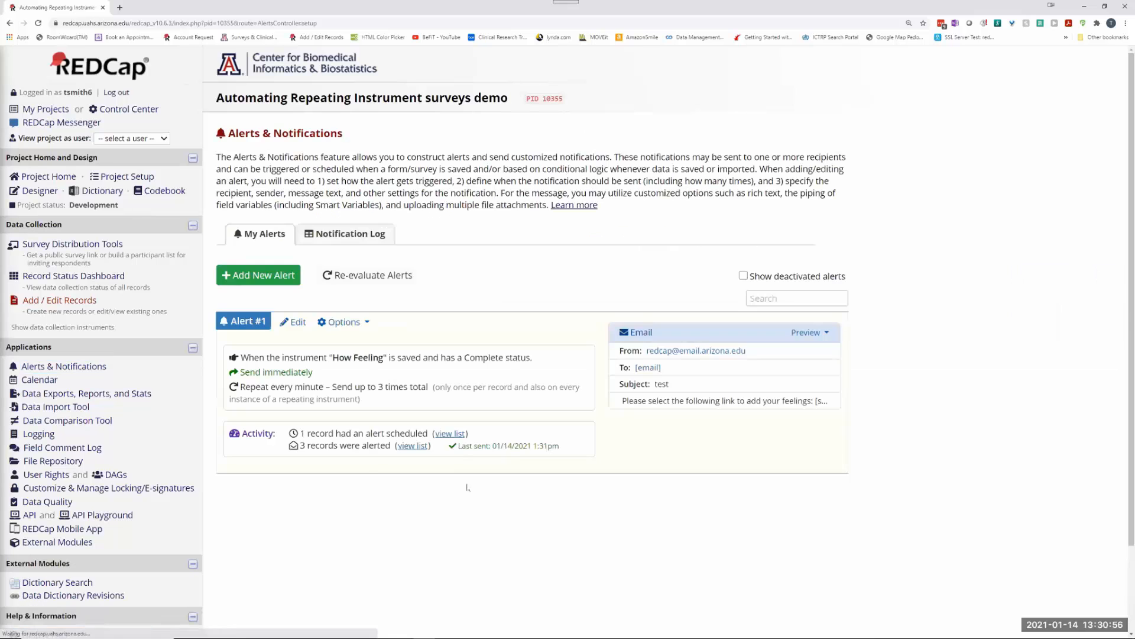
Step: In Alert #1's message, change [survey-url:instrument] to [survey-url:how_feeling] and save
left_click(293, 321)
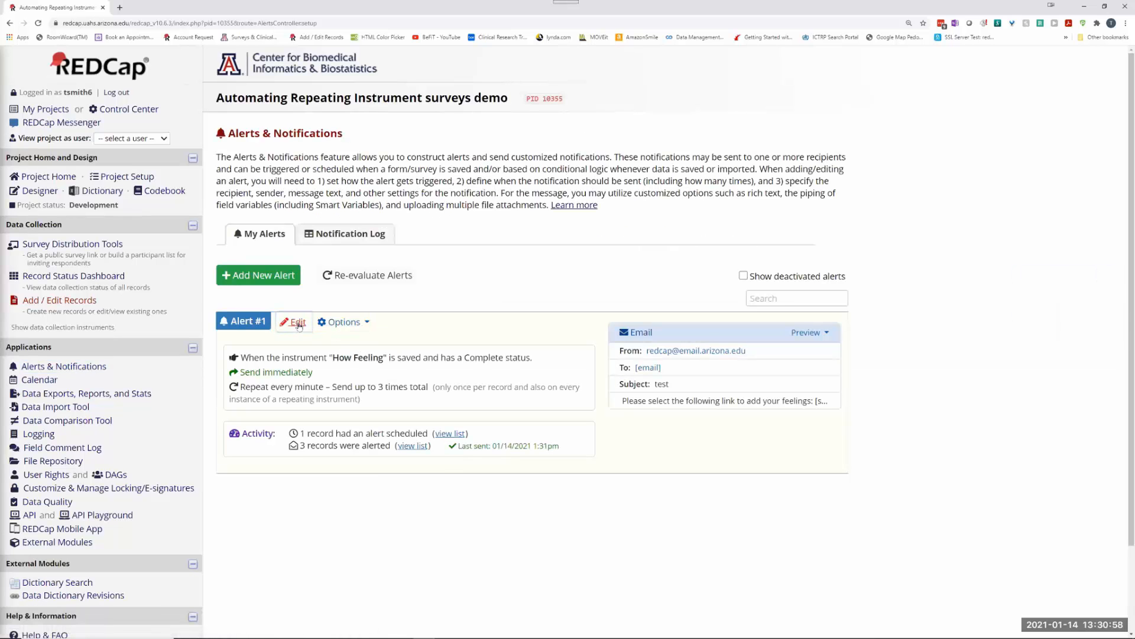
scroll(649, 505, "down", 10)
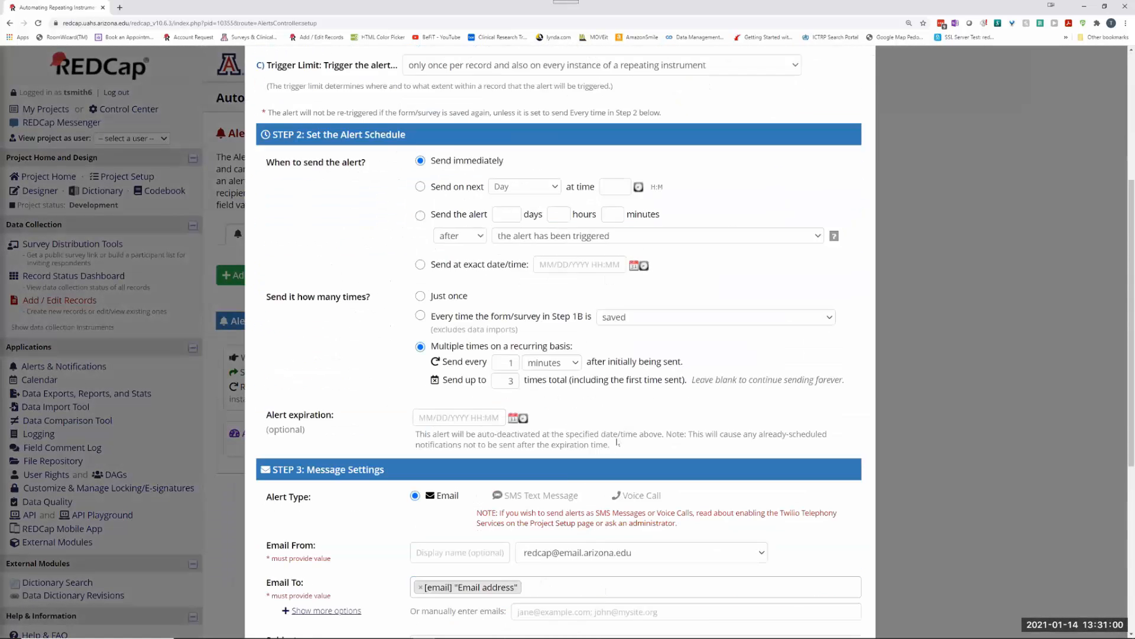
double_click(732, 422)
type("link:feelings")
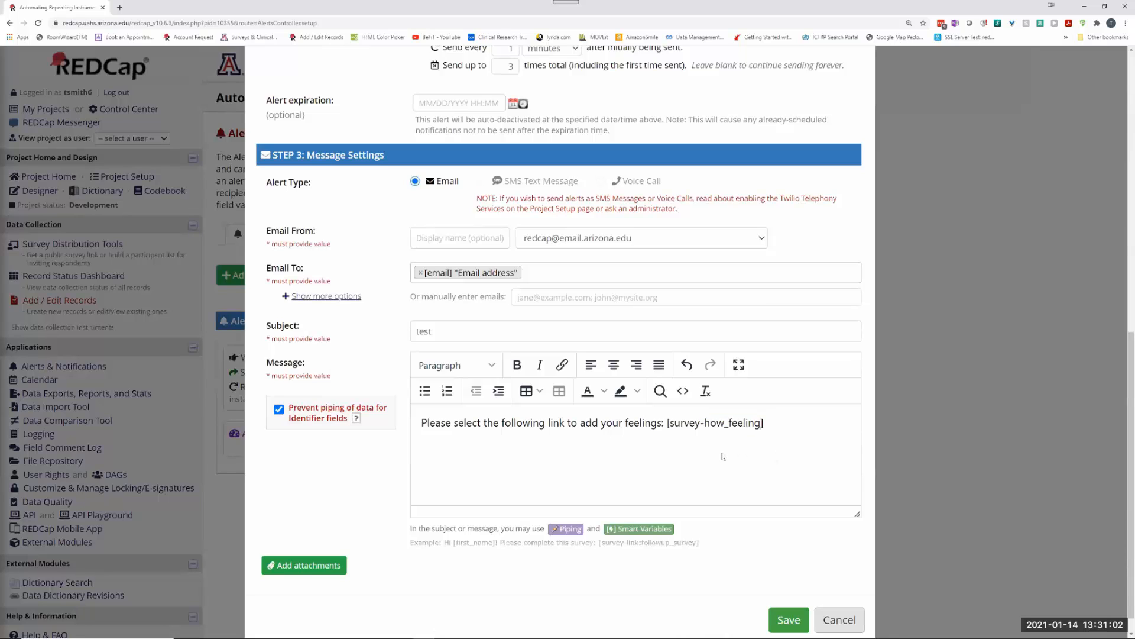
key("ctrl+z")
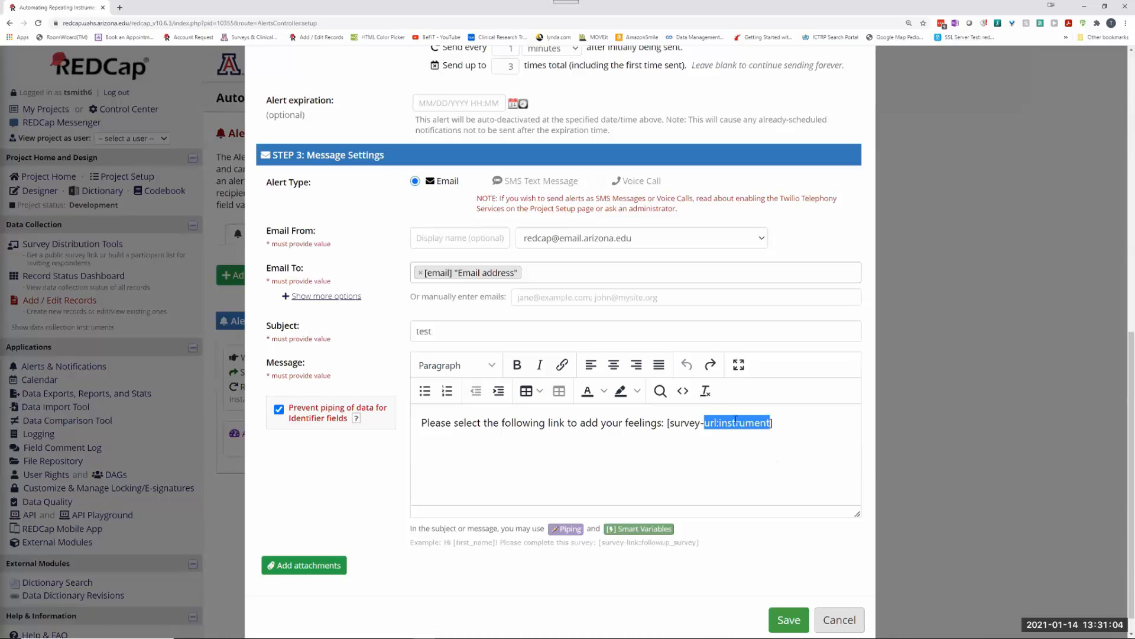
left_click(746, 459)
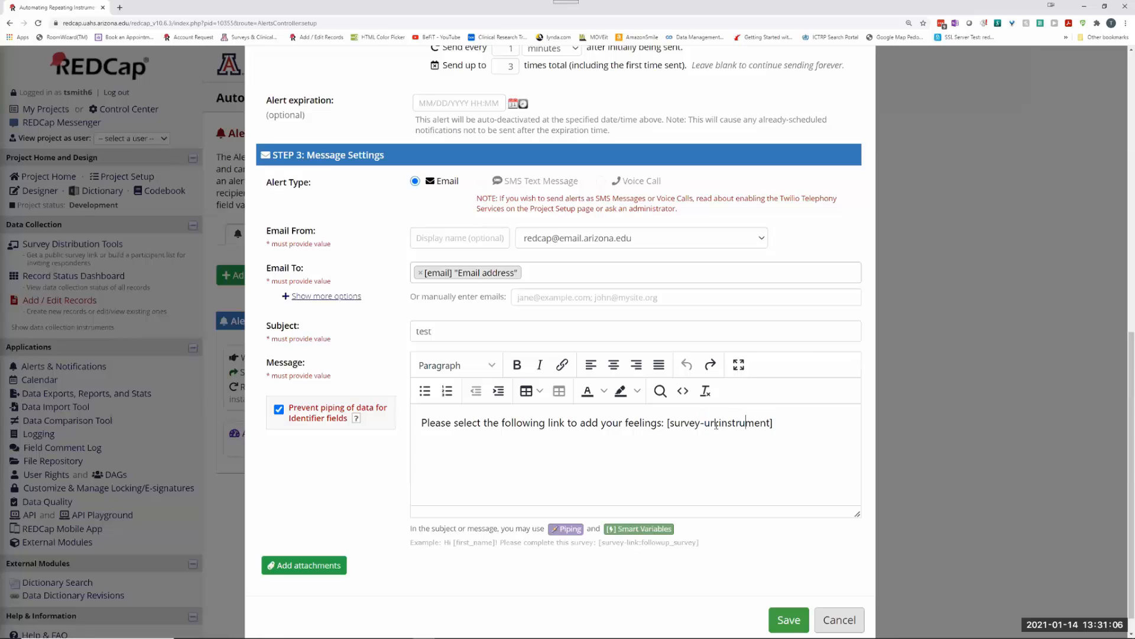
left_click_drag(719, 423, 771, 422)
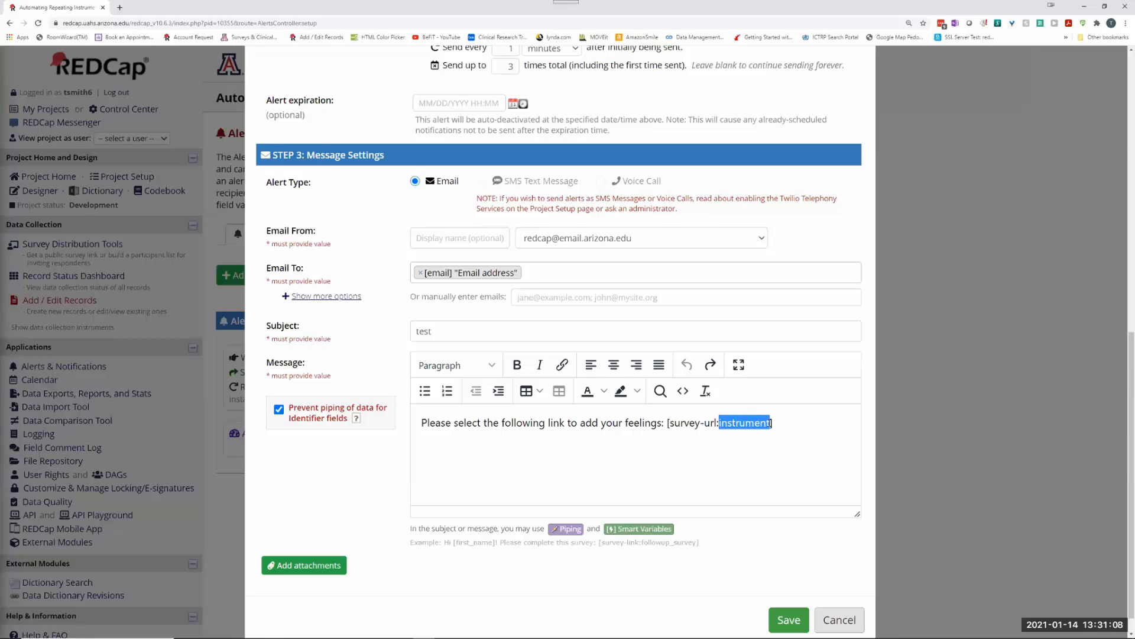
key("ctrl+v")
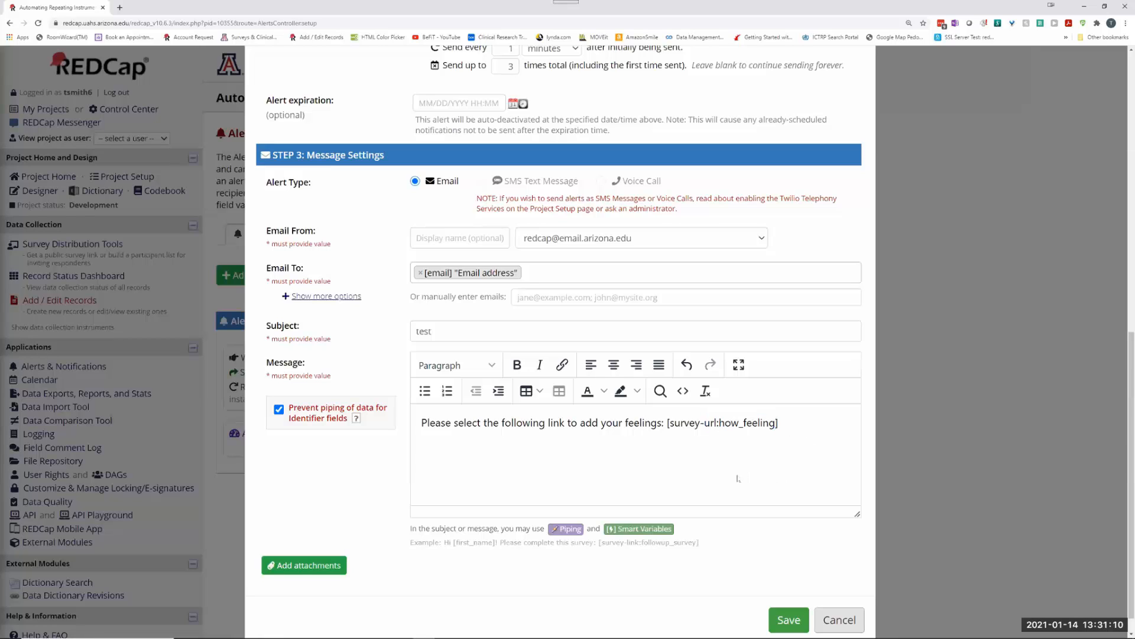
left_click(794, 620)
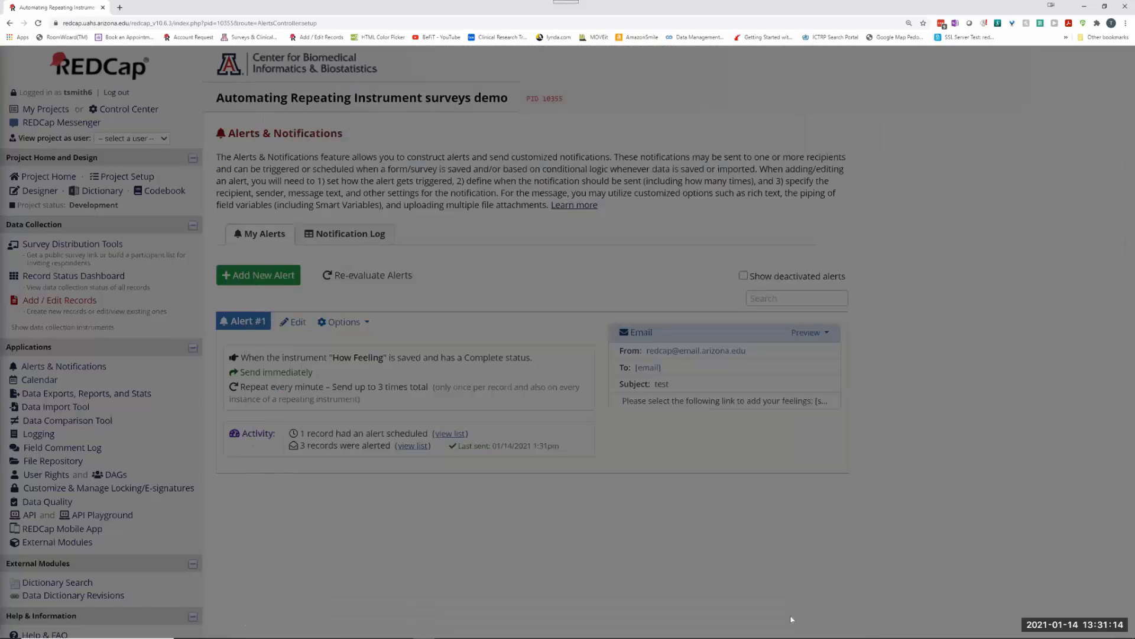
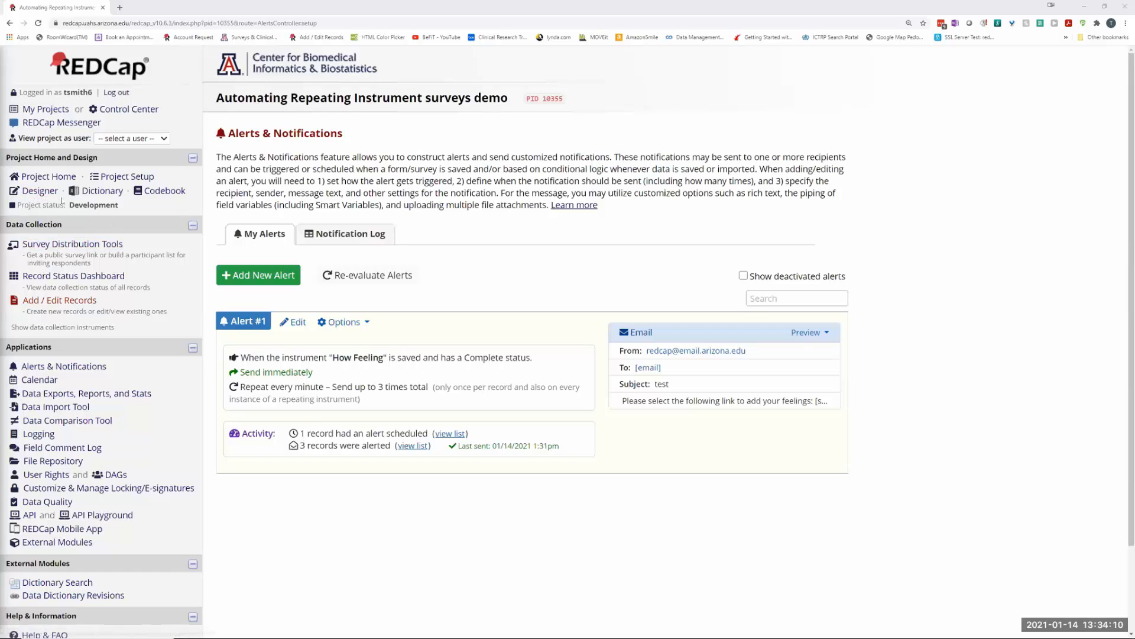
Step: Create a new instrument named EKG placed directly after How Feeling
left_click(40, 194)
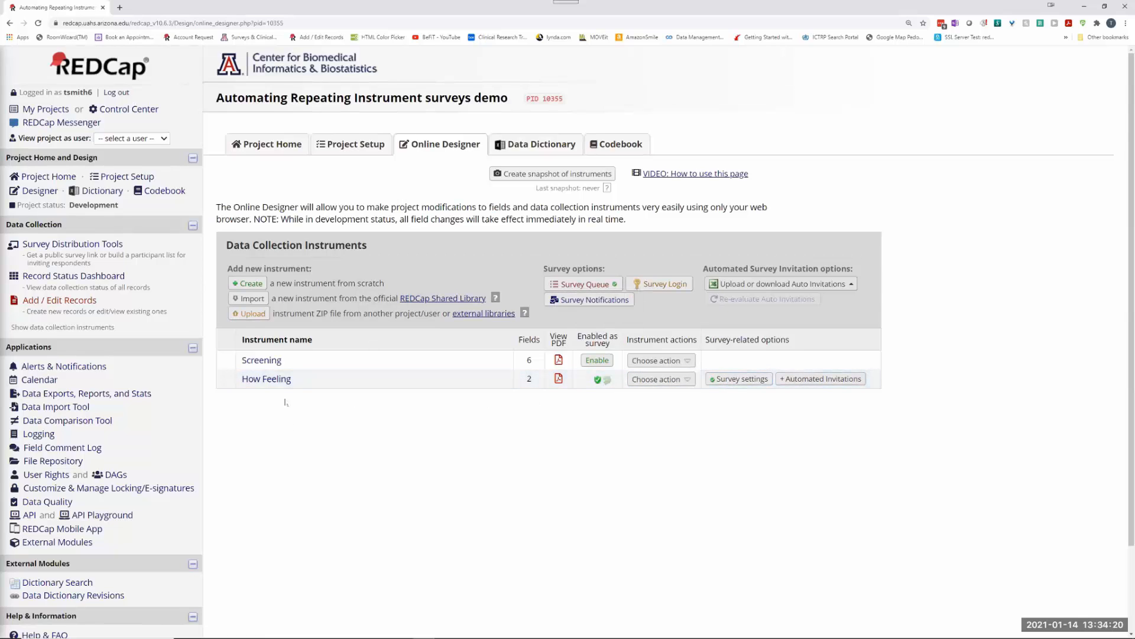
left_click(249, 284)
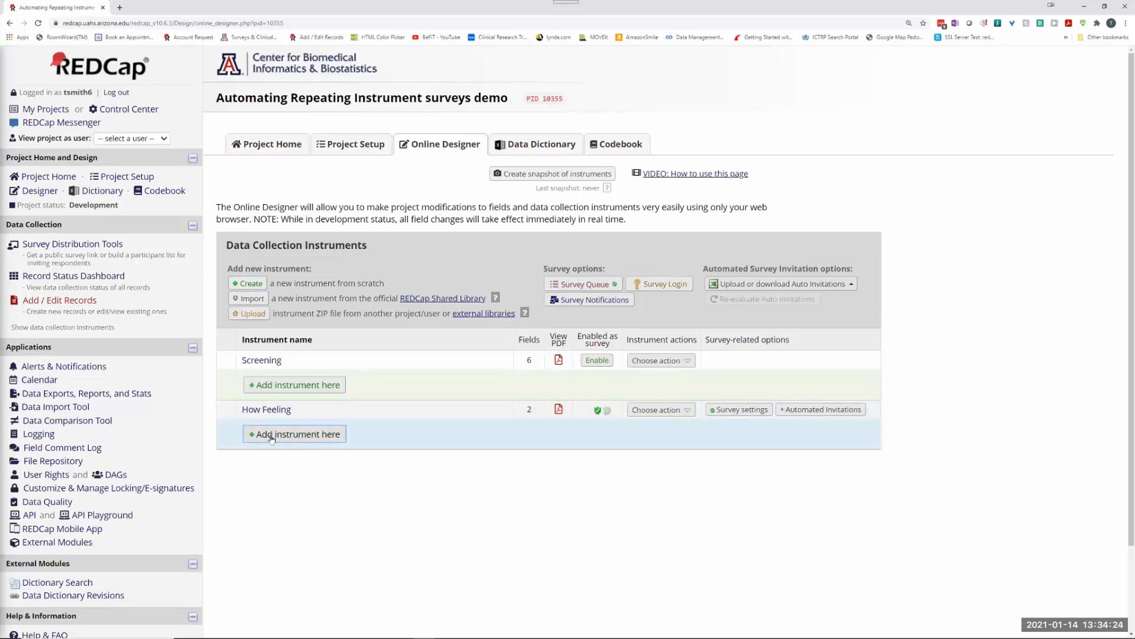
left_click(271, 436)
type("EKG")
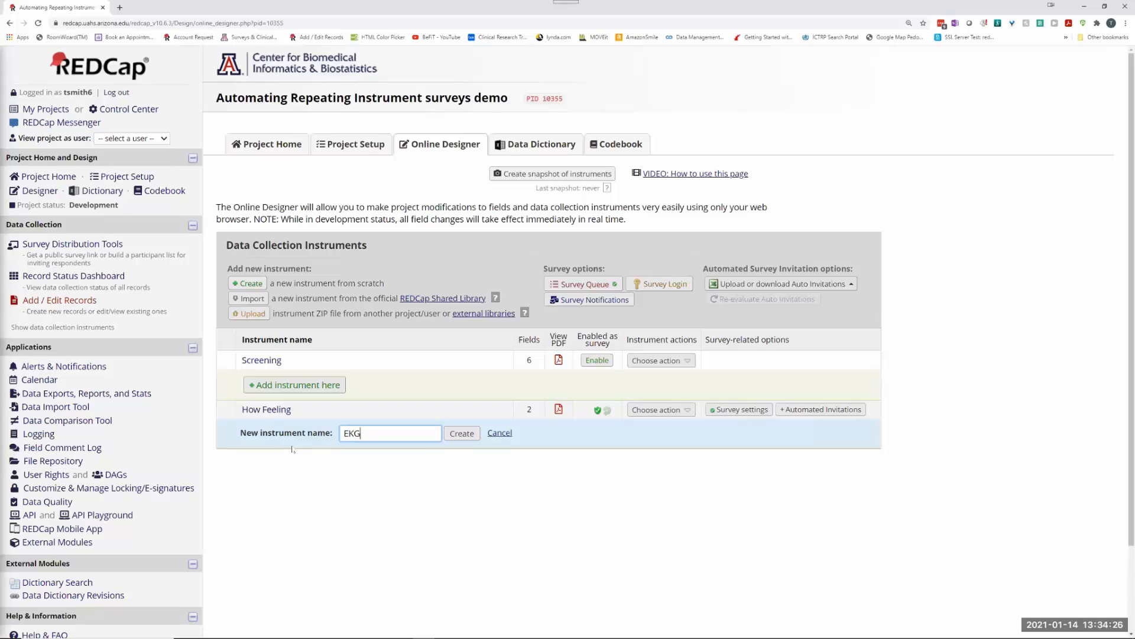
left_click(465, 435)
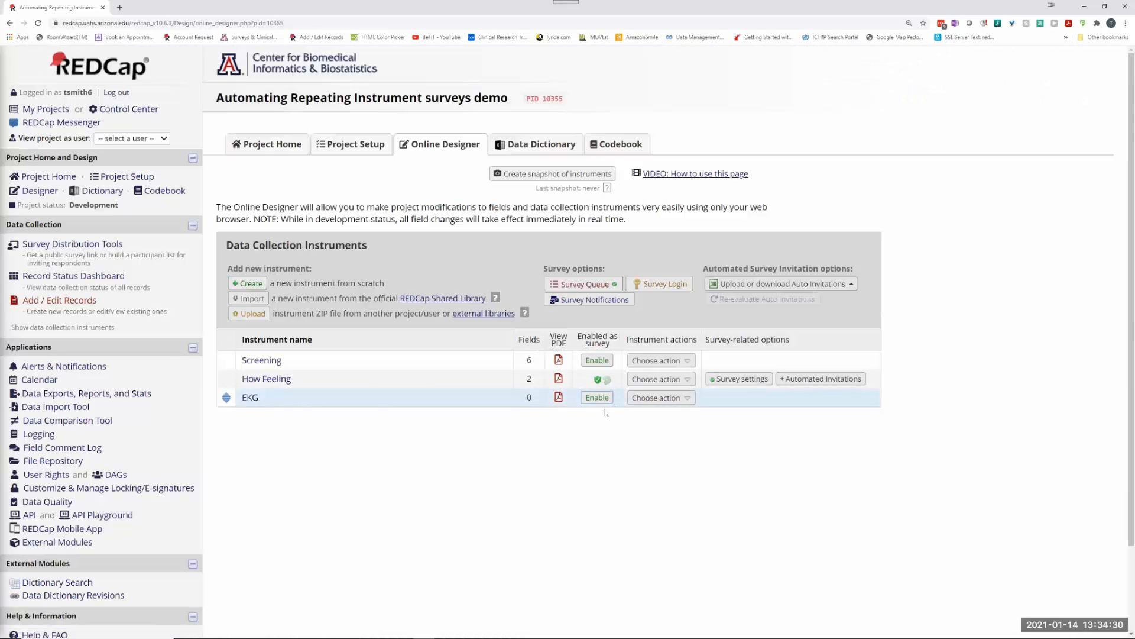
Step: Enable EKG as a survey, save its survey settings, and open it for editing
left_click(596, 398)
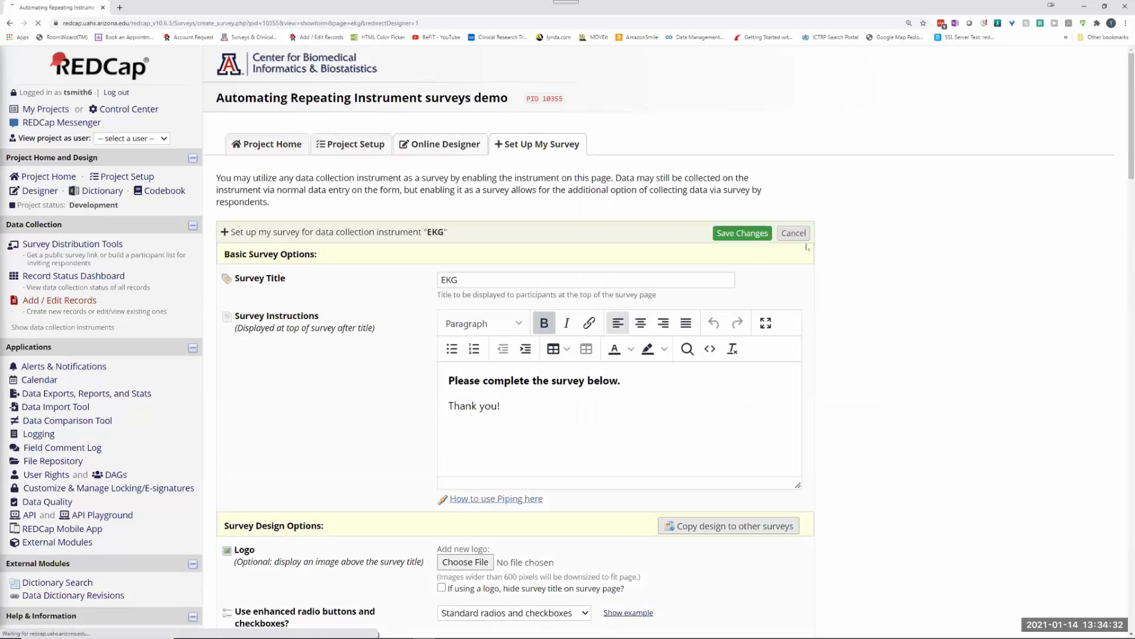
left_click(722, 234)
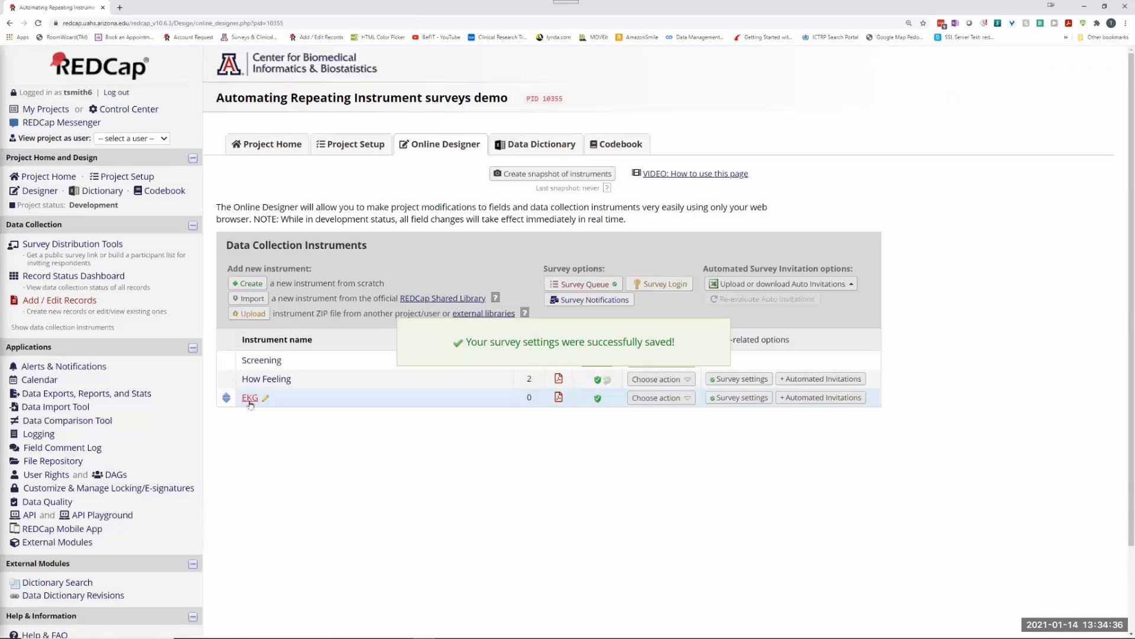
left_click(249, 398)
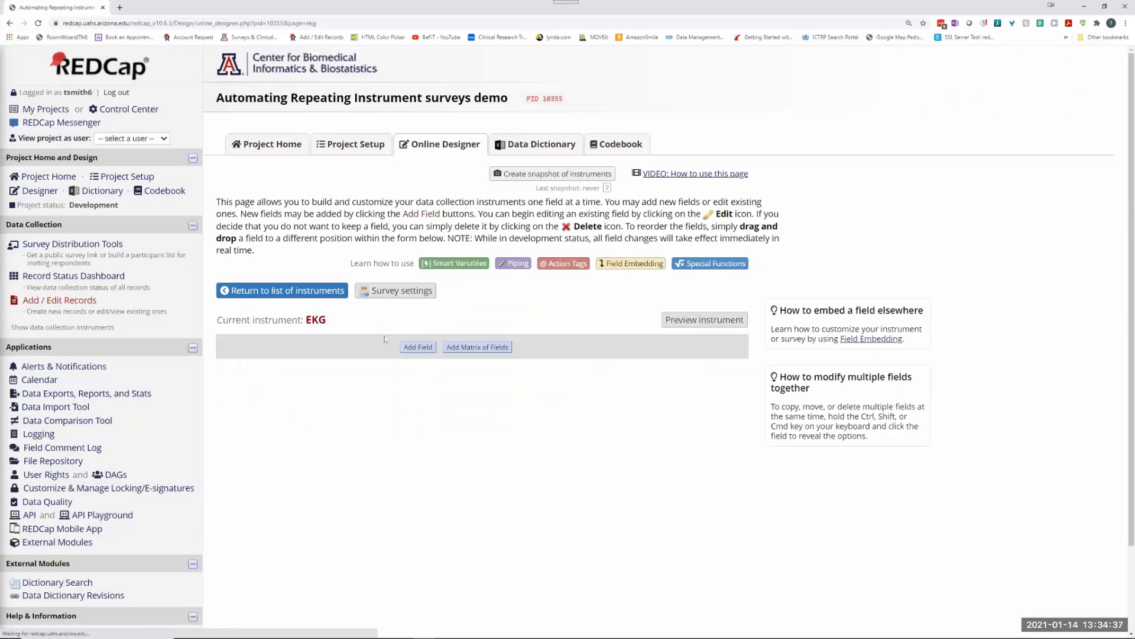
Step: Add a text box field 'say something' (variable say_something) to EKG, then return to the instrument list
left_click(418, 347)
left_click(264, 209)
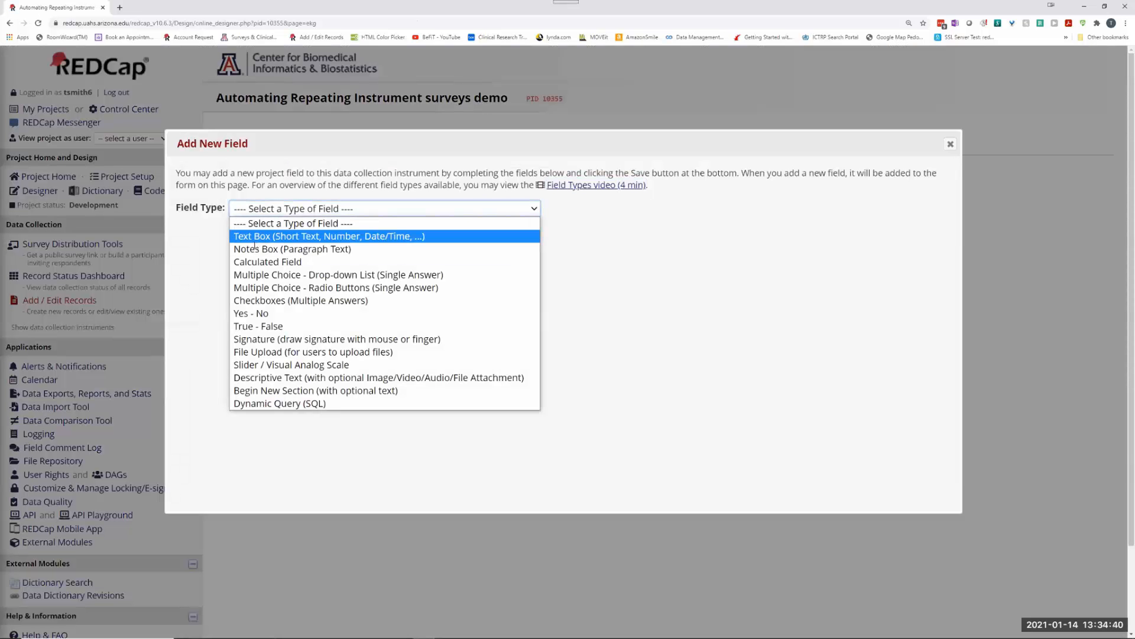
left_click(266, 230)
left_click(229, 294)
type("s")
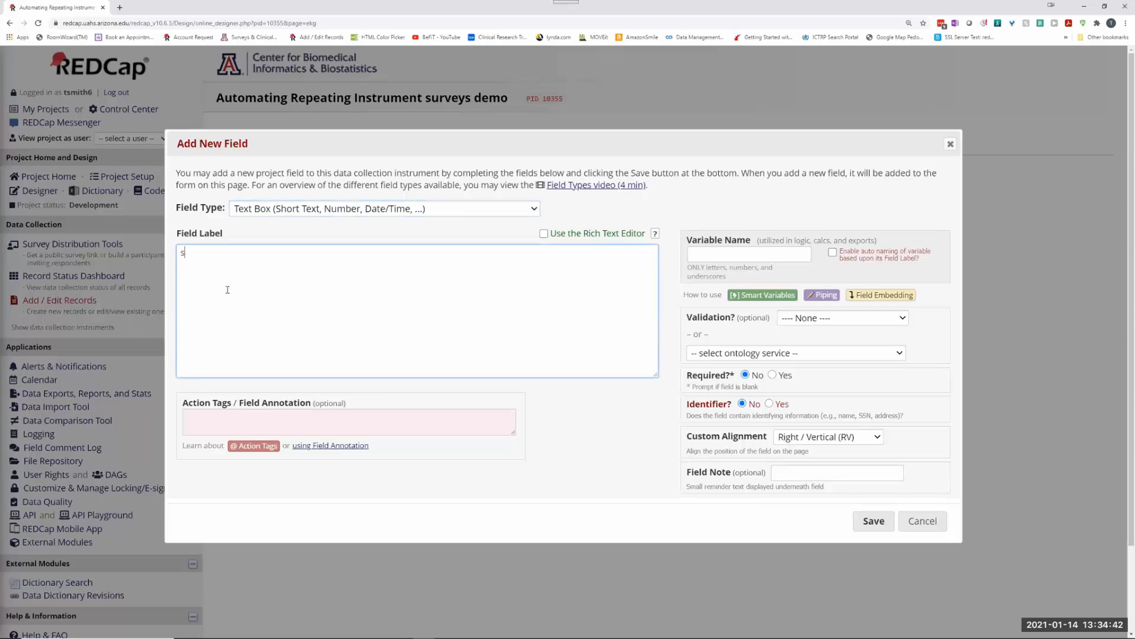
type("aty something")
key("ctrl+shift+Left")
key("ctrl+shift+Left")
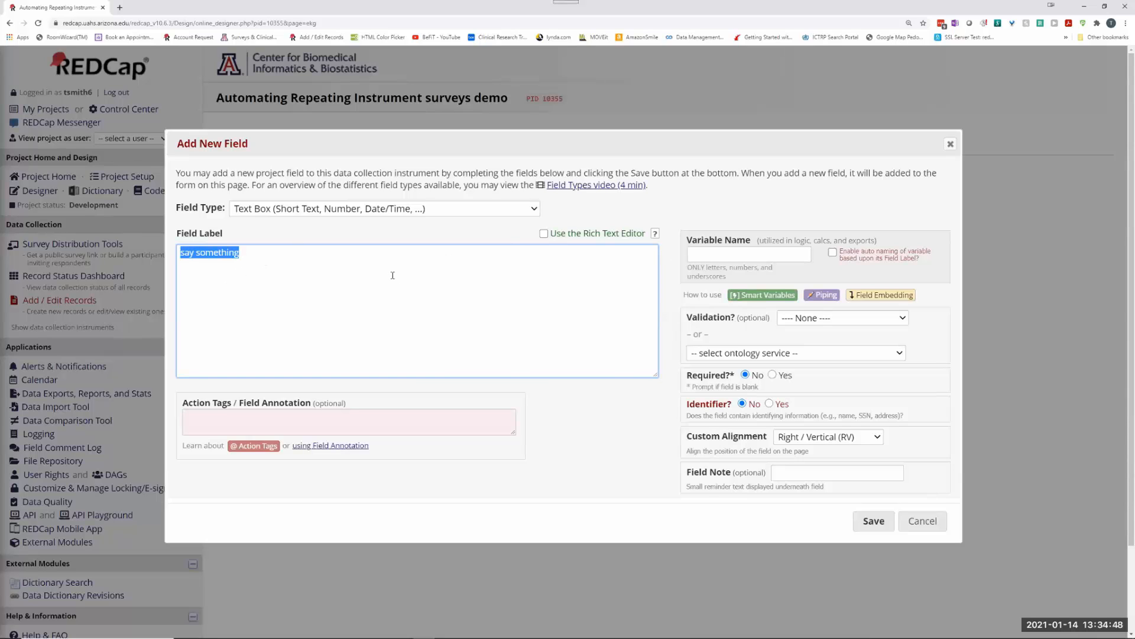
left_click(708, 253)
left_click(872, 520)
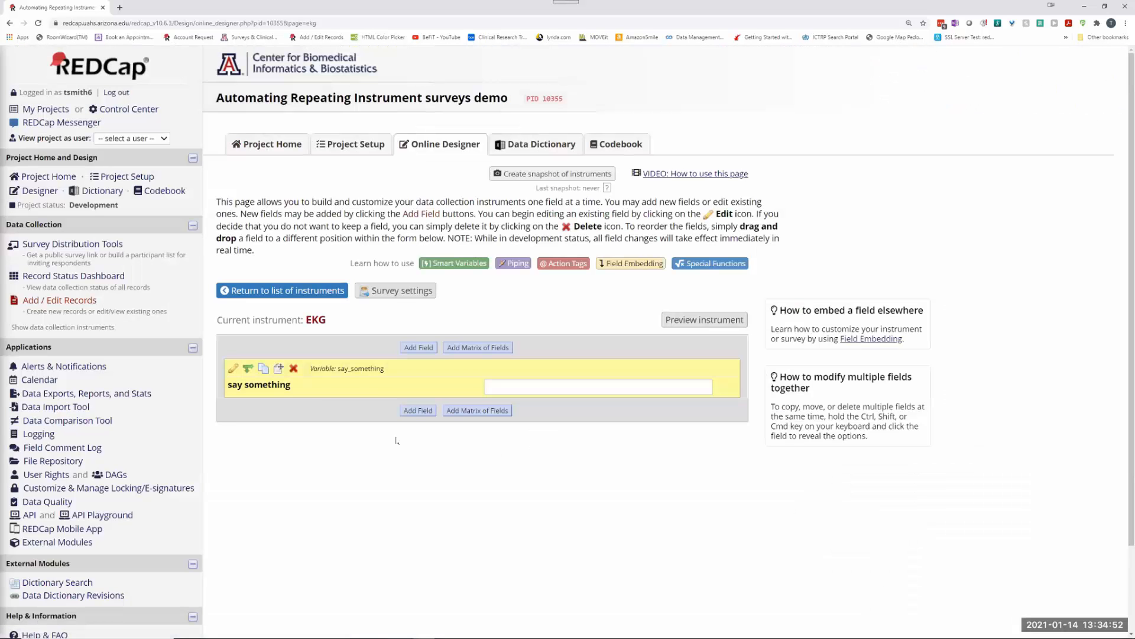
left_click(282, 290)
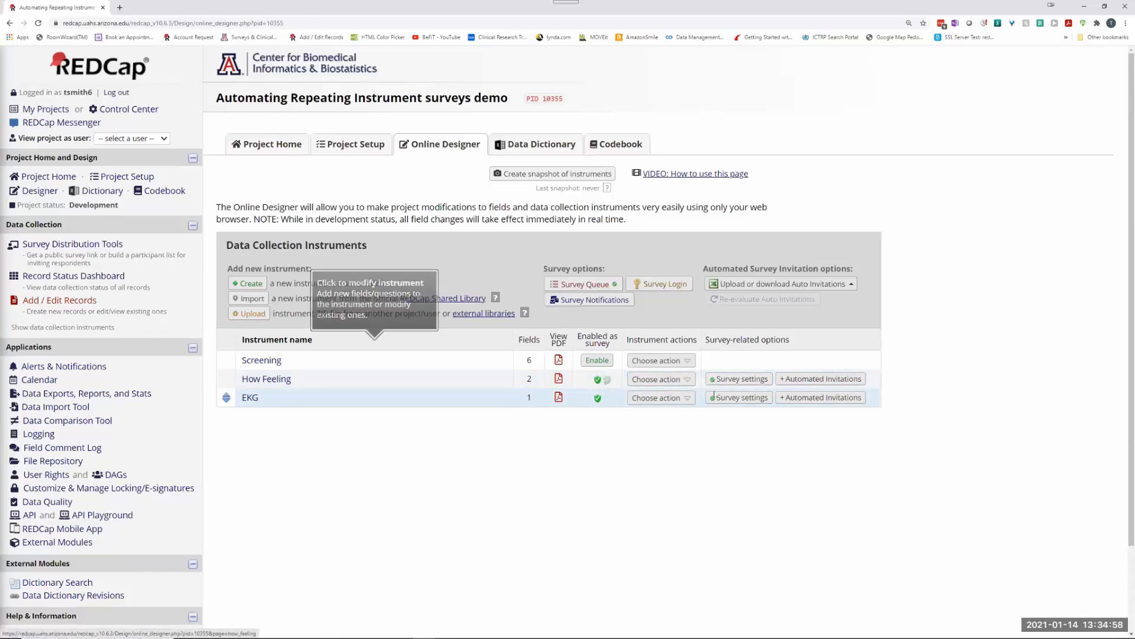
left_click(742, 380)
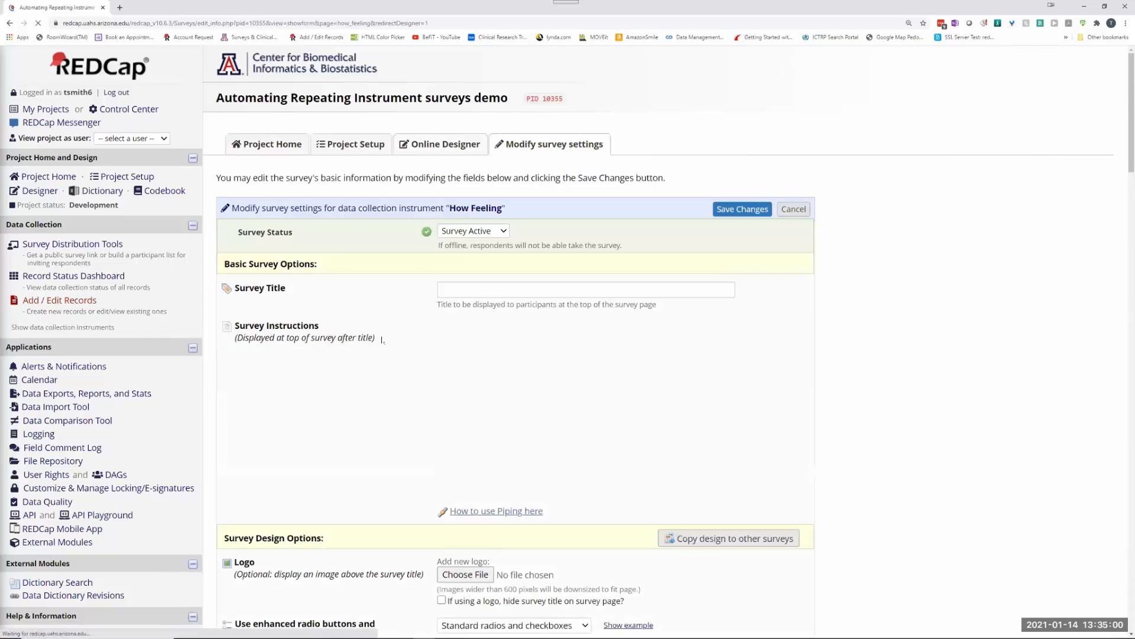
scroll(390, 275, "down", 10)
scroll(394, 276, "down", 20)
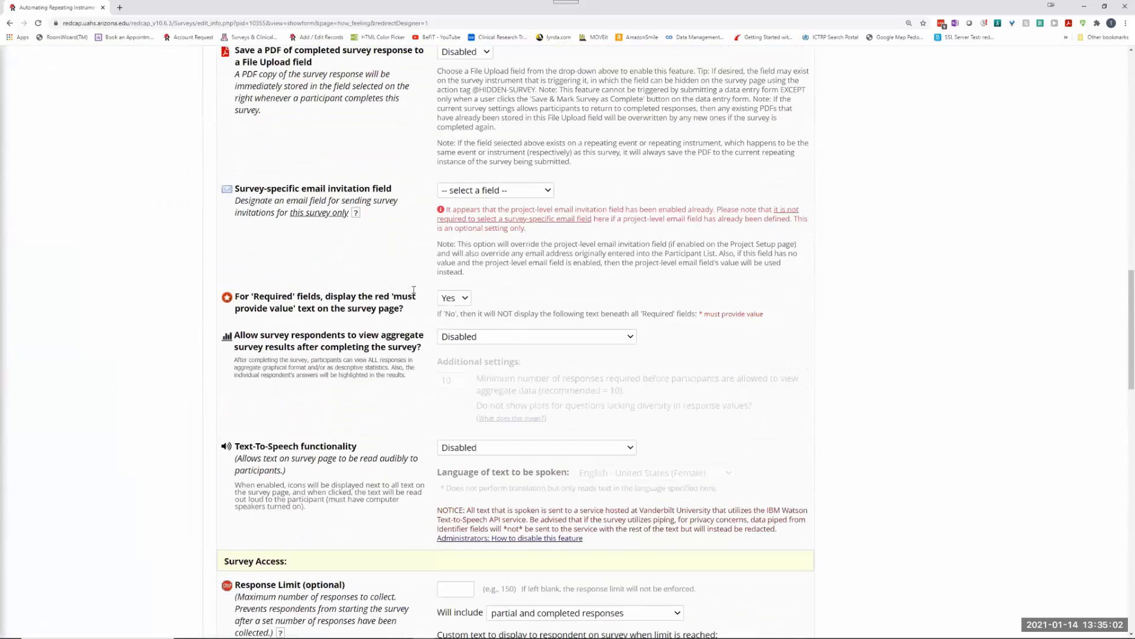
scroll(278, 317, "down", 3)
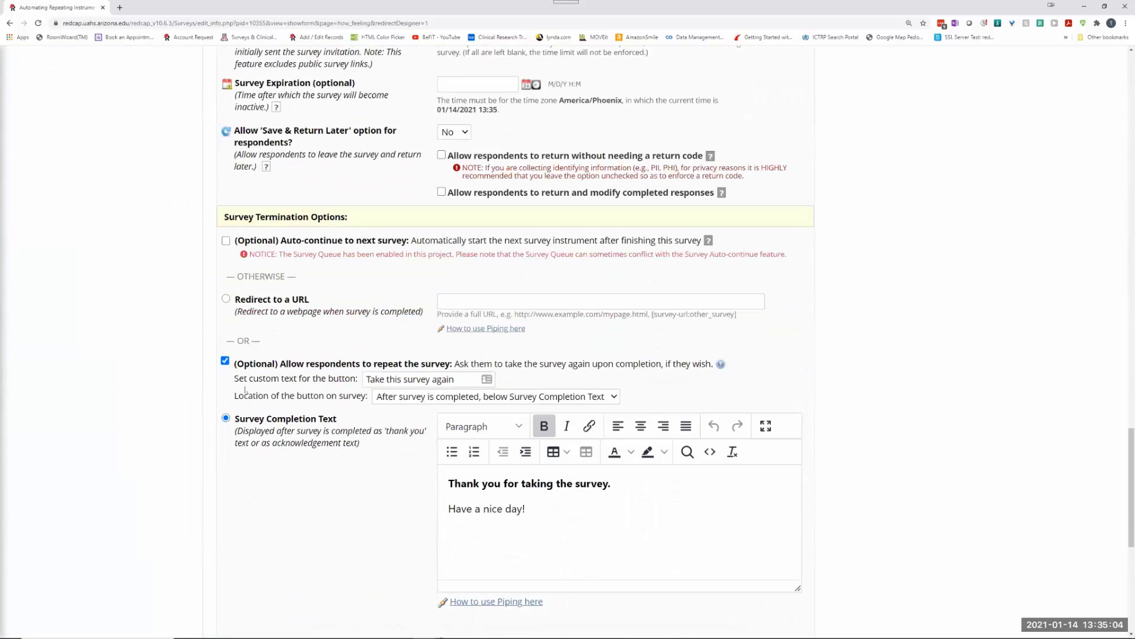
scroll(248, 417, "down", 1)
scroll(229, 349, "up", 2)
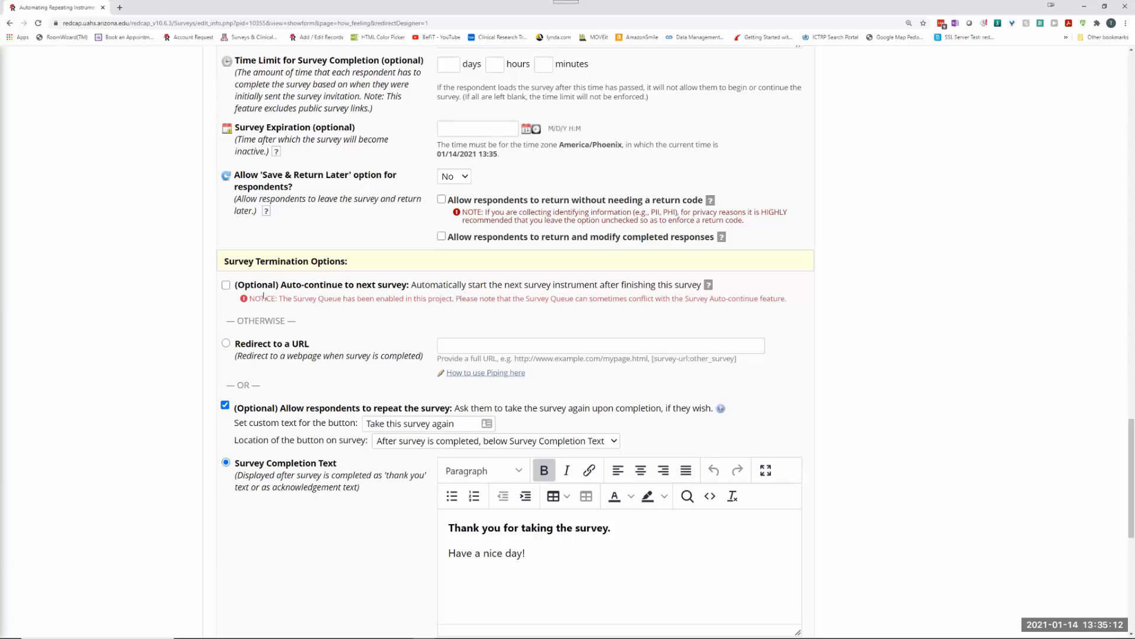
left_click_drag(282, 299, 590, 302)
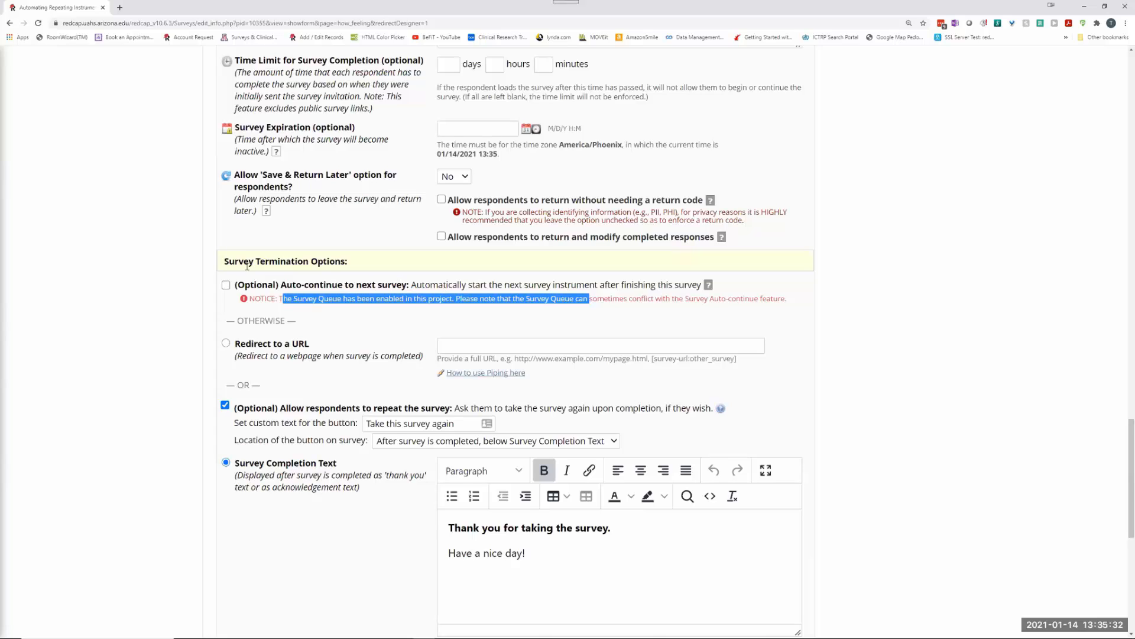
scroll(346, 225, "up", 15)
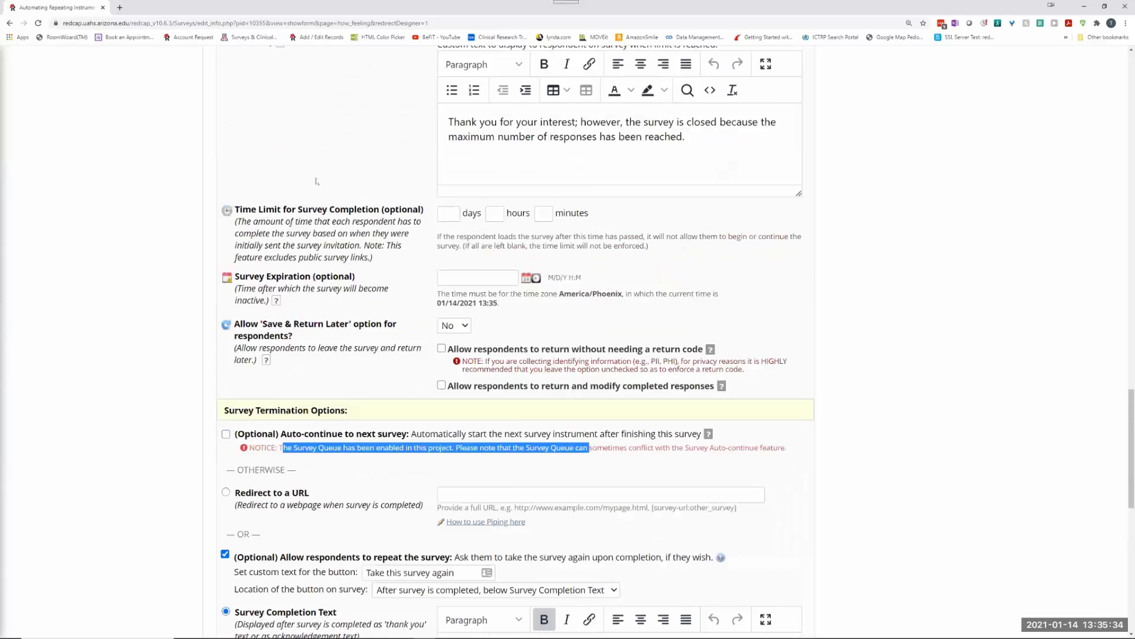
scroll(323, 186, "up", 10)
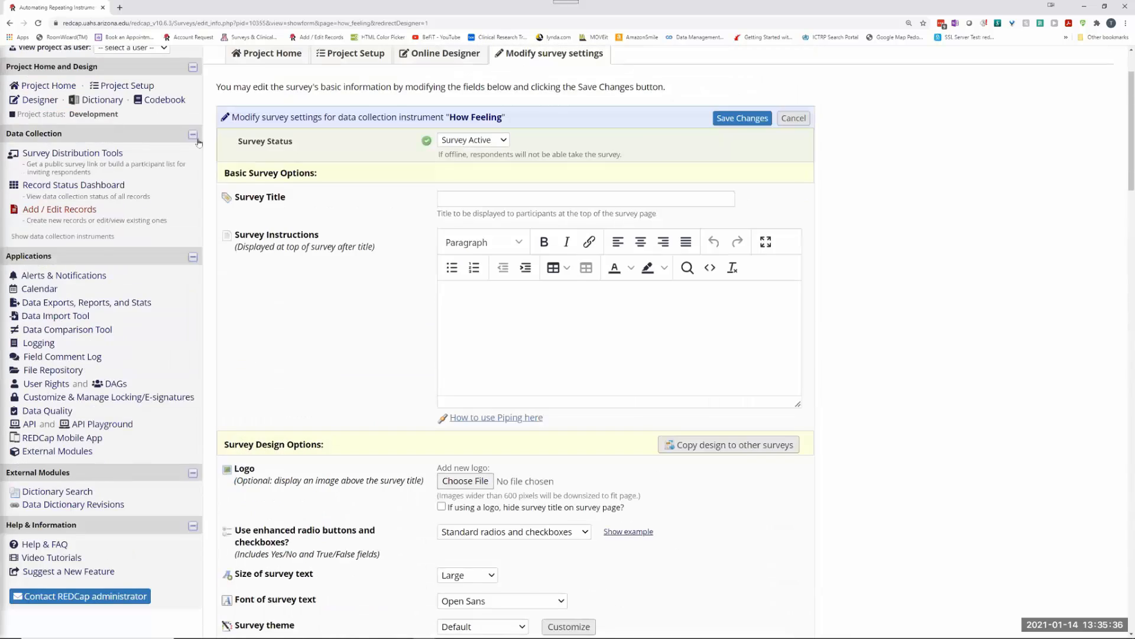
left_click(791, 209)
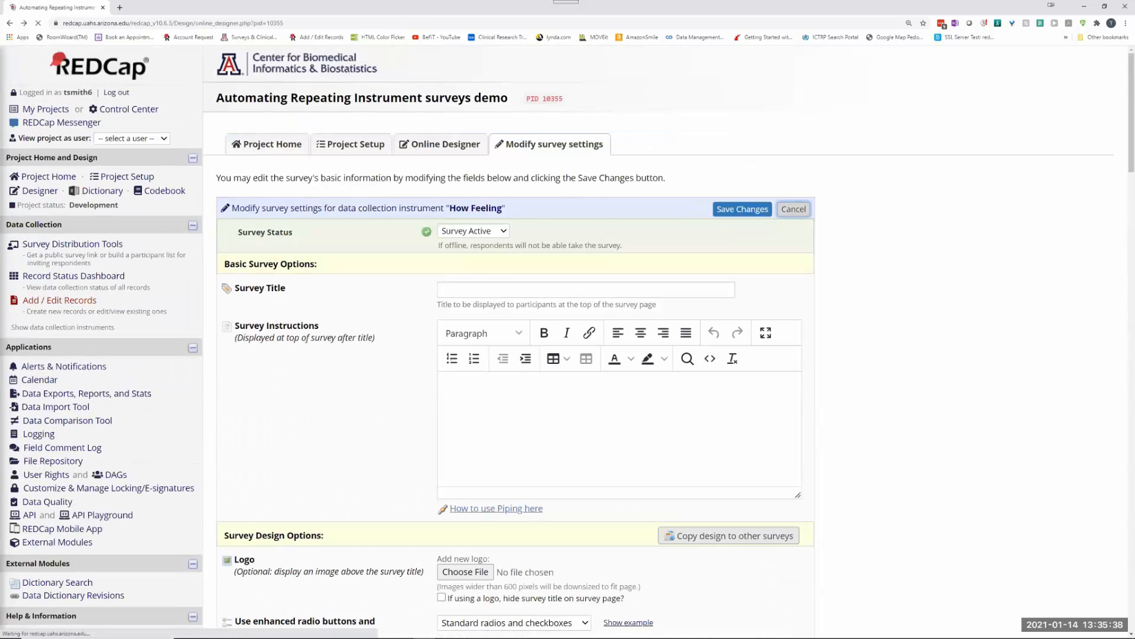
Step: Try queueing EKG after a completed survey, cancel without saving, and go to External Modules
left_click(589, 285)
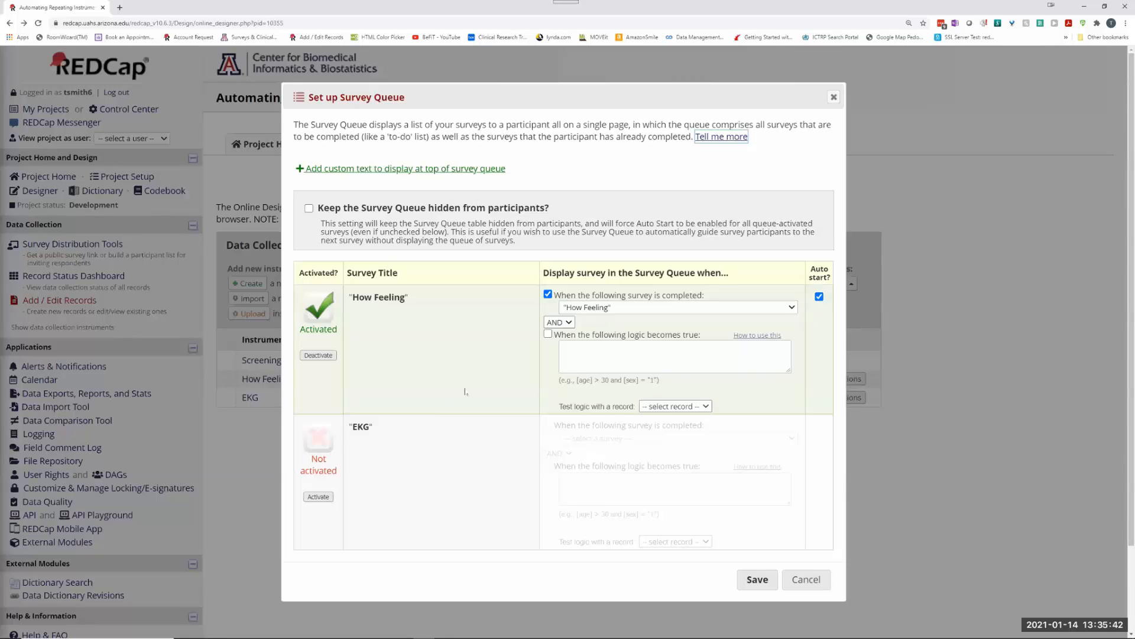
left_click(319, 496)
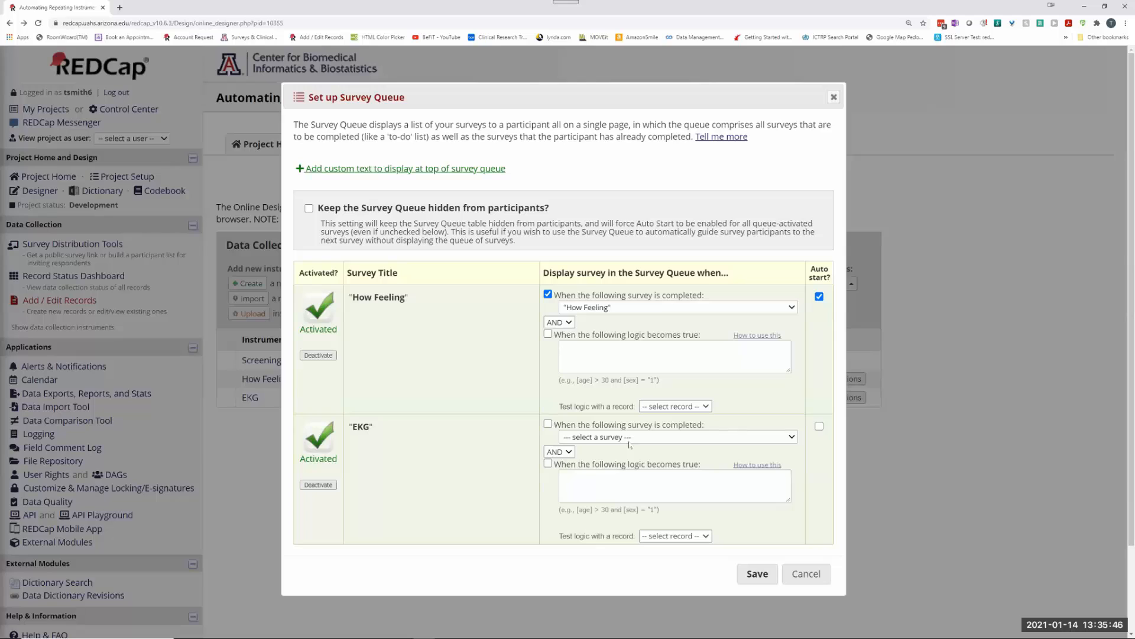
left_click(547, 424)
left_click(626, 437)
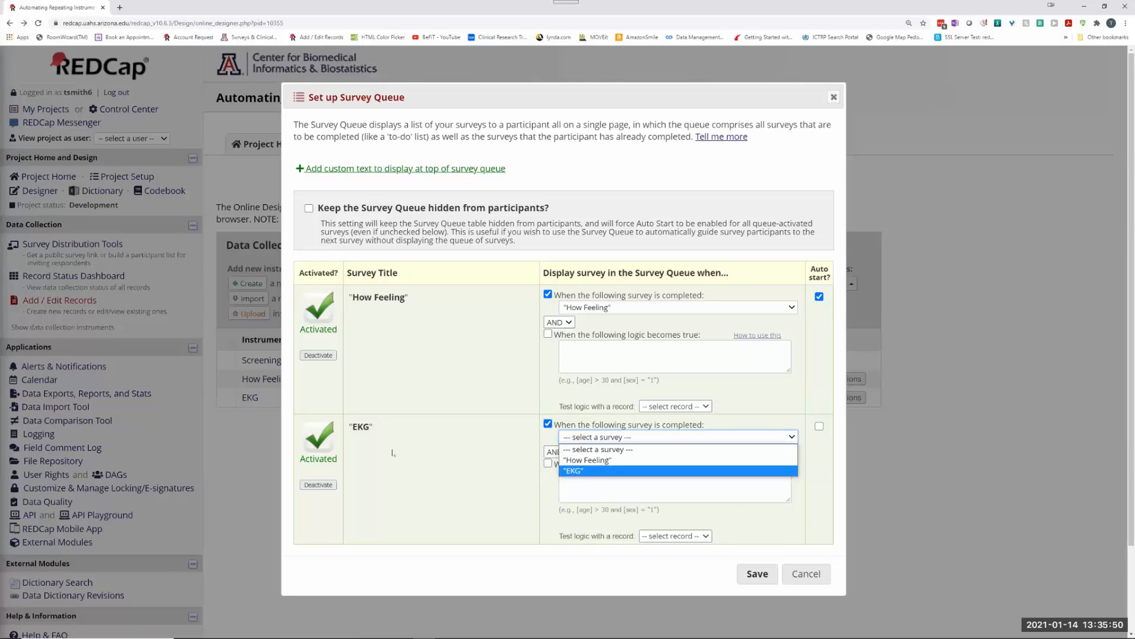
left_click(806, 573)
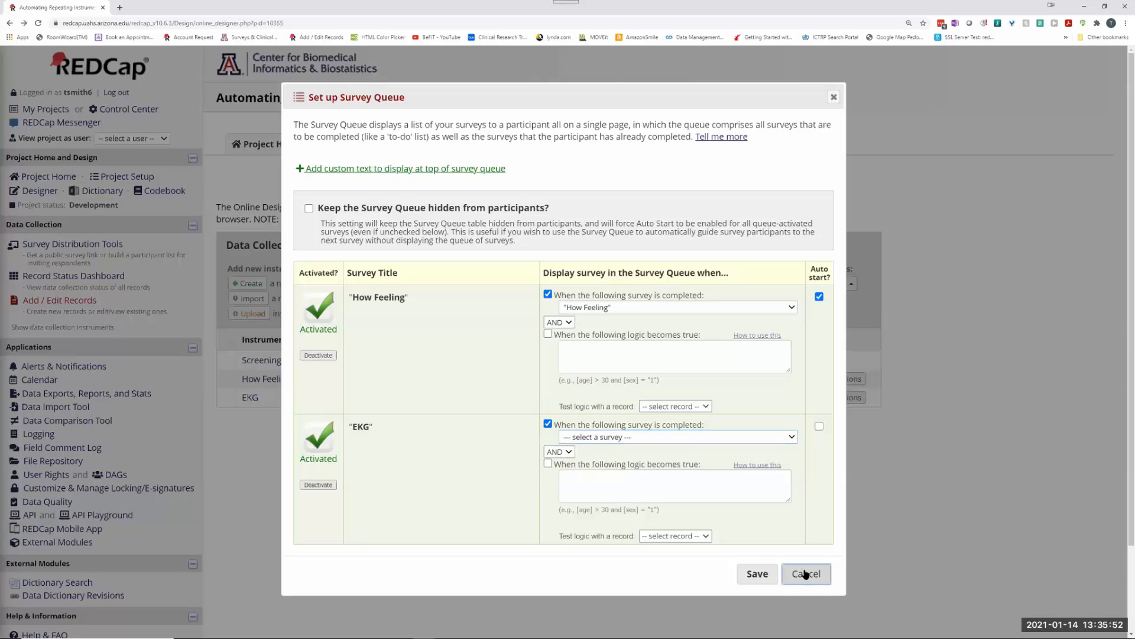
left_click(806, 573)
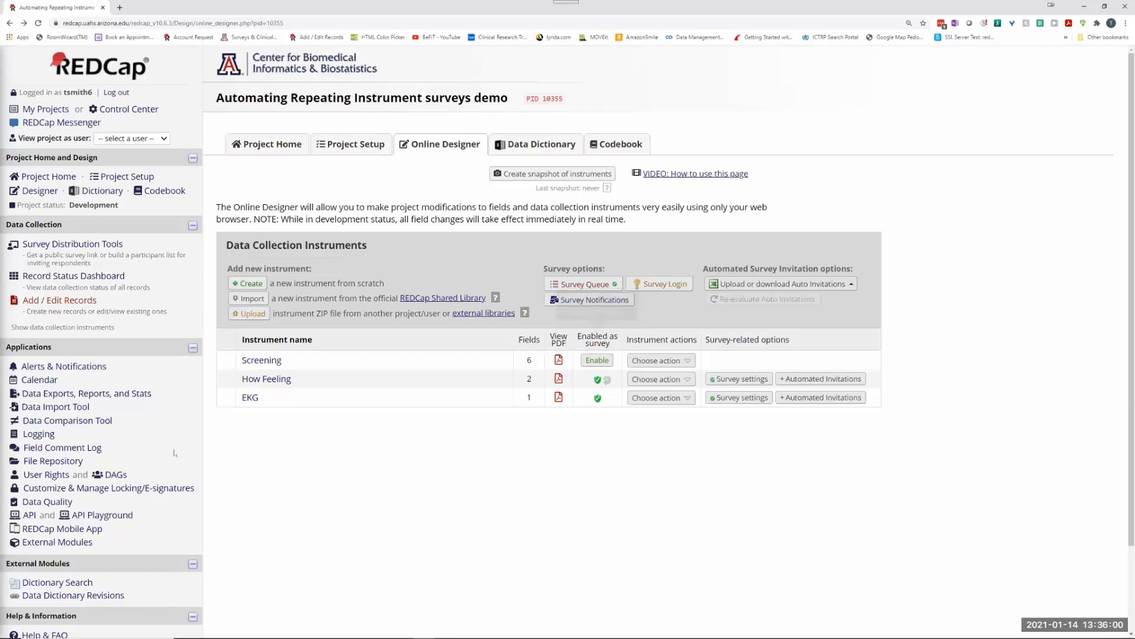
left_click(70, 542)
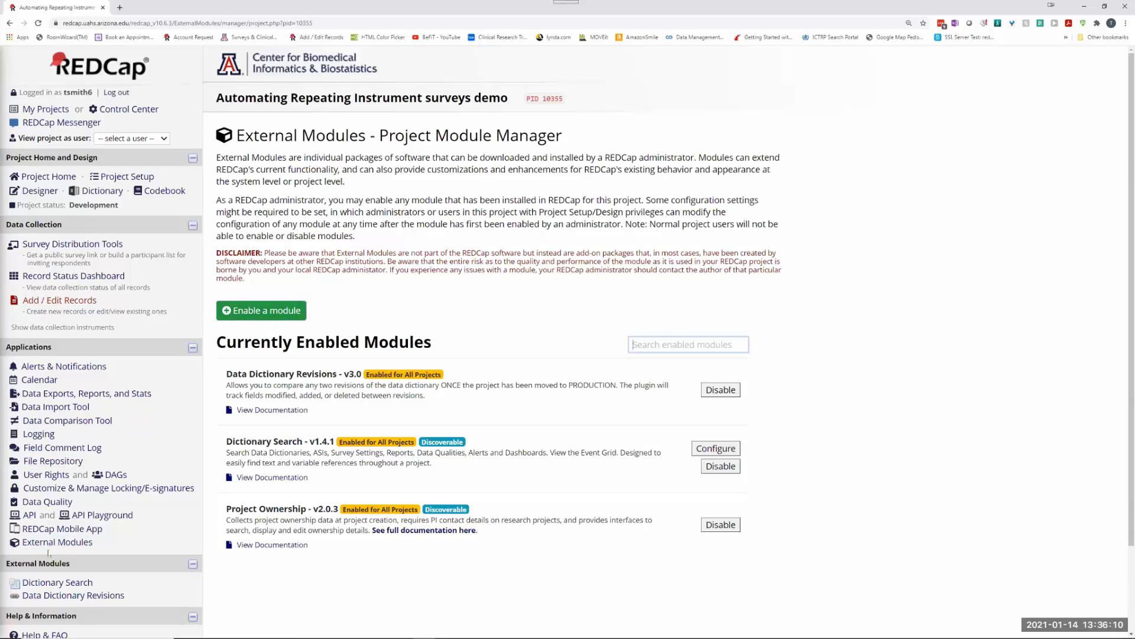
Step: Enable the Form Render Skip Logic module from the Available Modules list, then return to the Designer
left_click(264, 312)
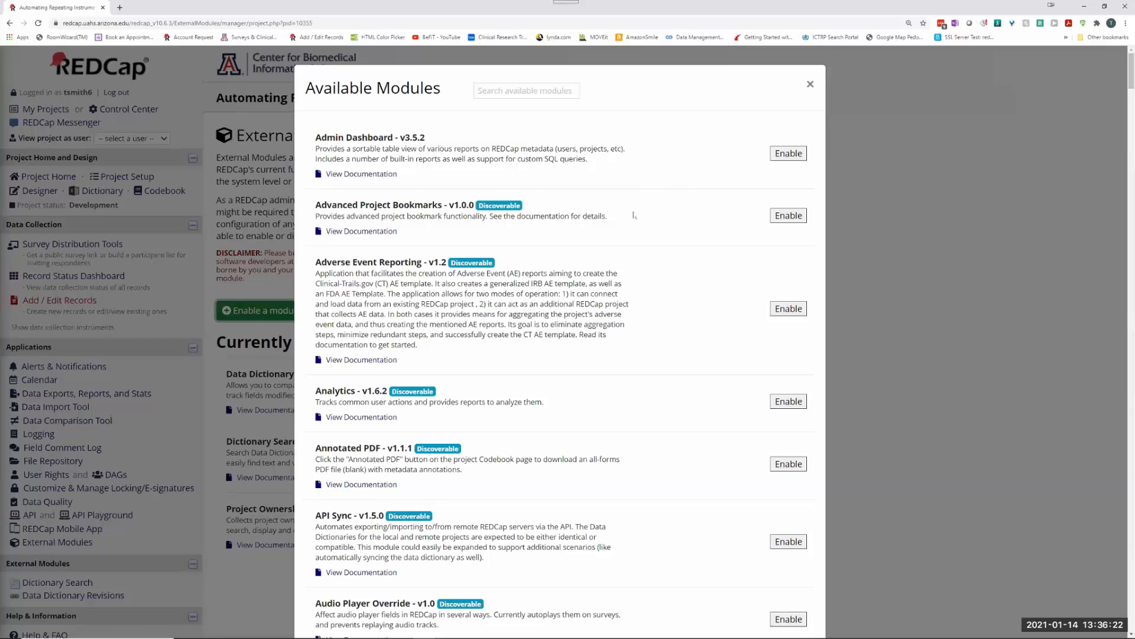
scroll(634, 216, "down", 20)
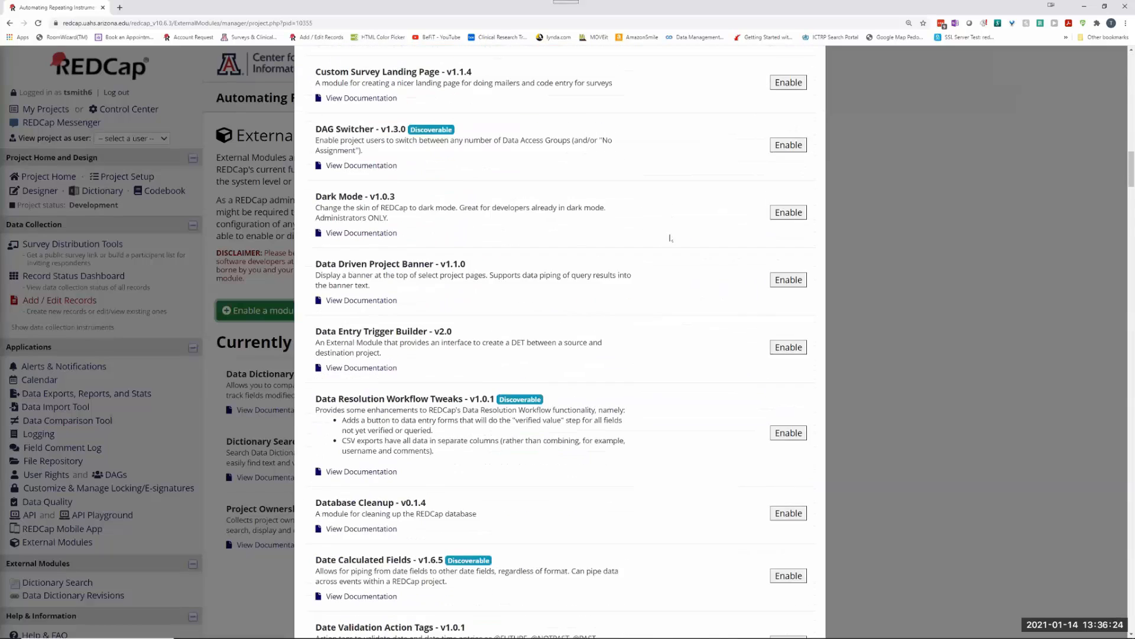
scroll(671, 238, "down", 15)
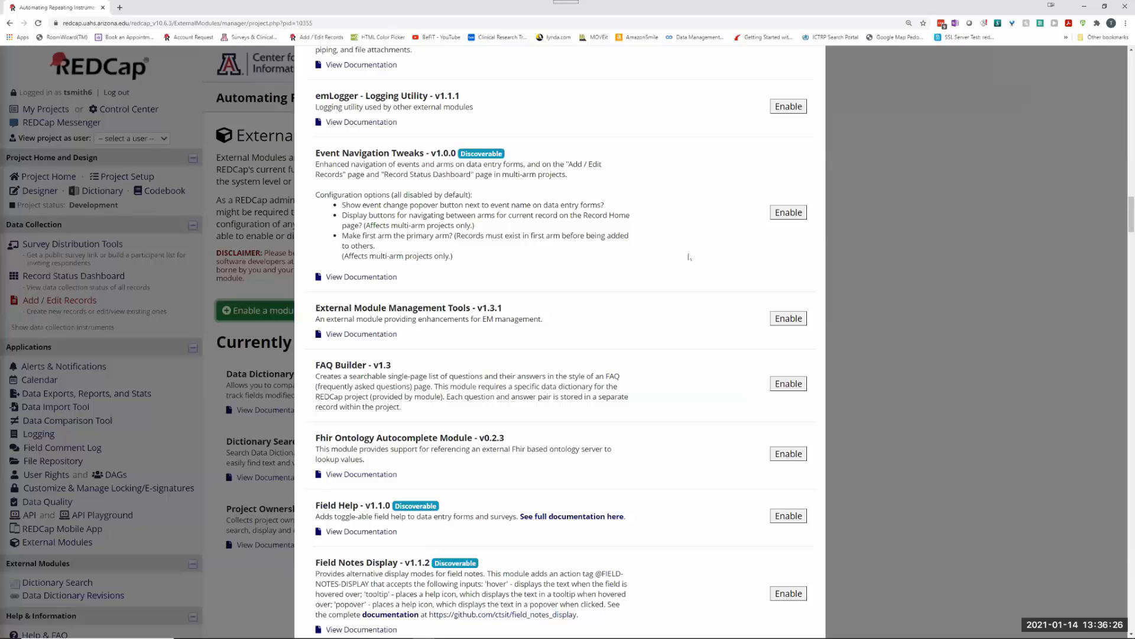
scroll(689, 256, "down", 12)
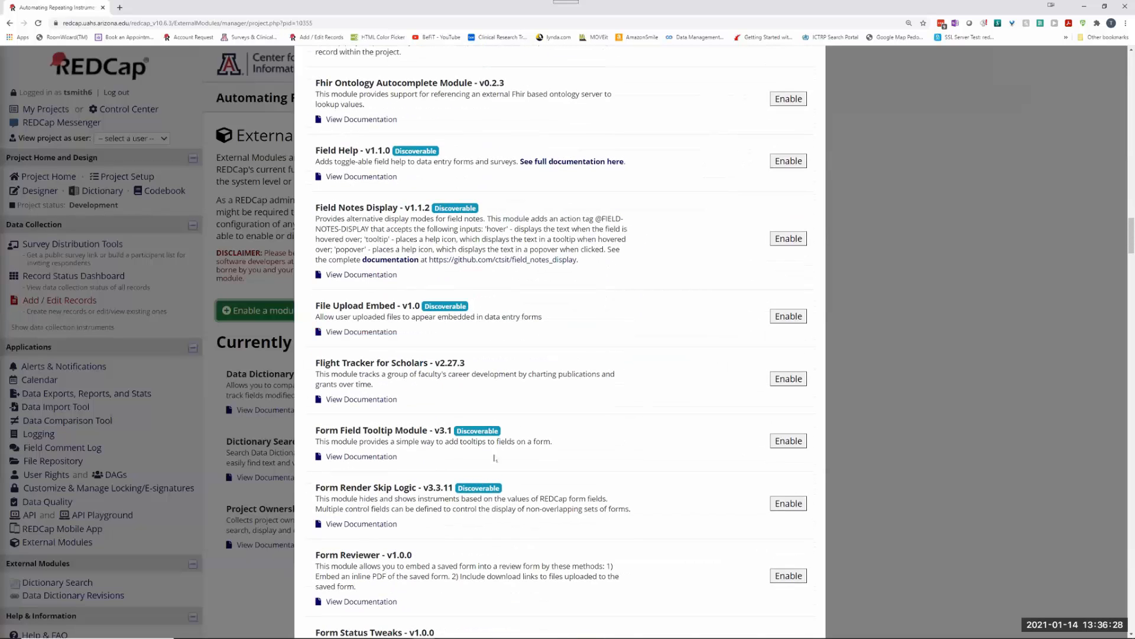
scroll(495, 457, "down", 3)
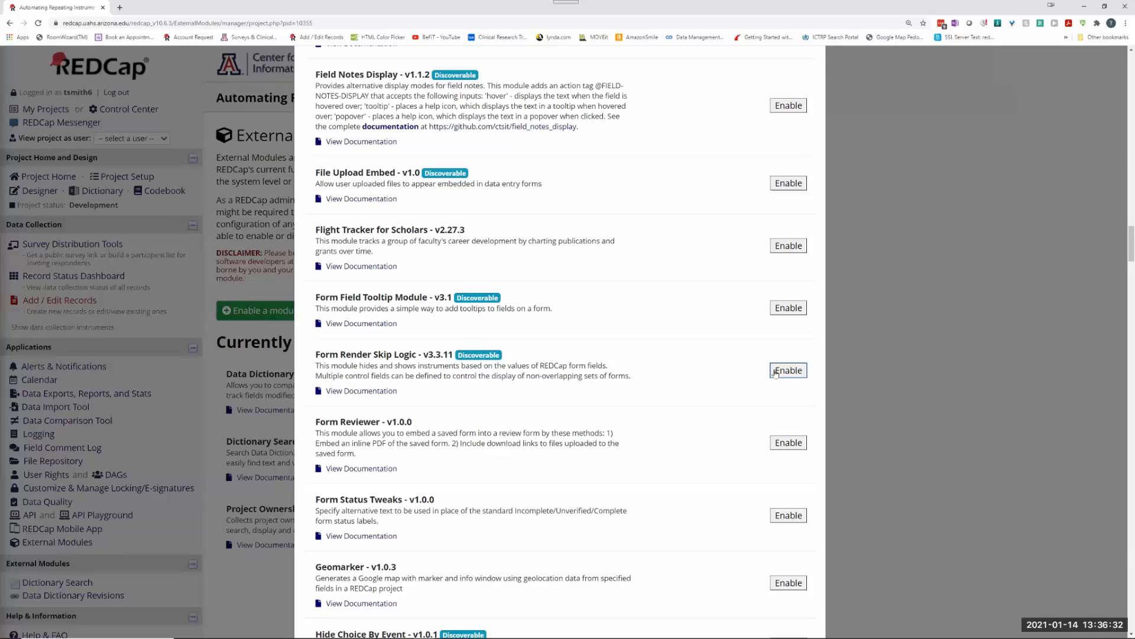
left_click(788, 370)
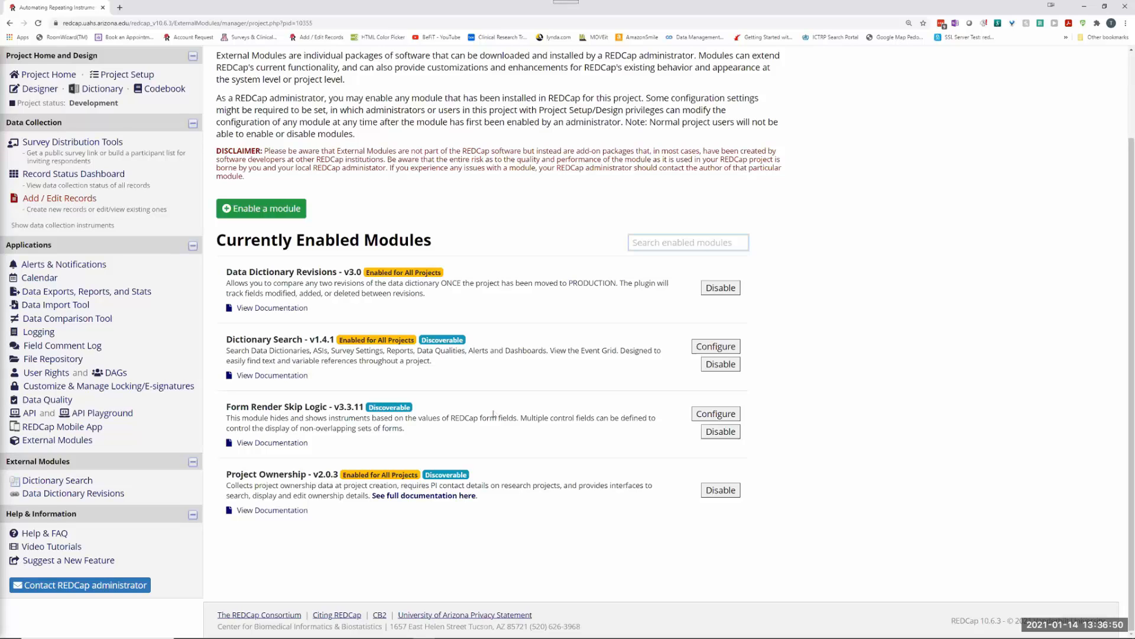
left_click(47, 172)
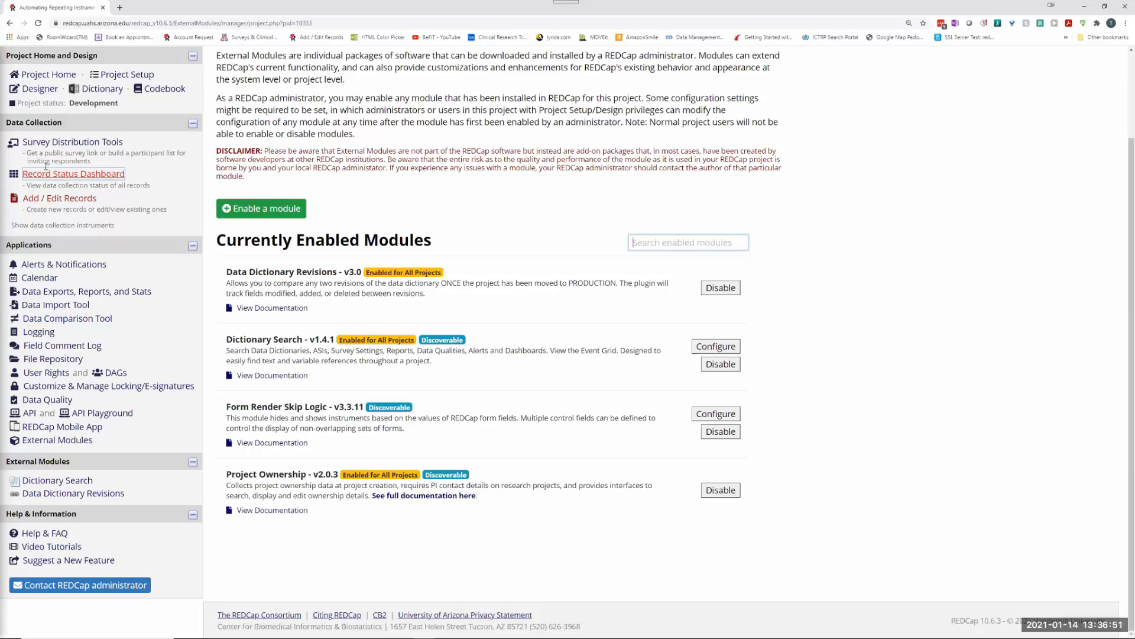
Step: Check the How Feeling instrument's fields in the Online Designer and return to the instrument list
left_click(40, 89)
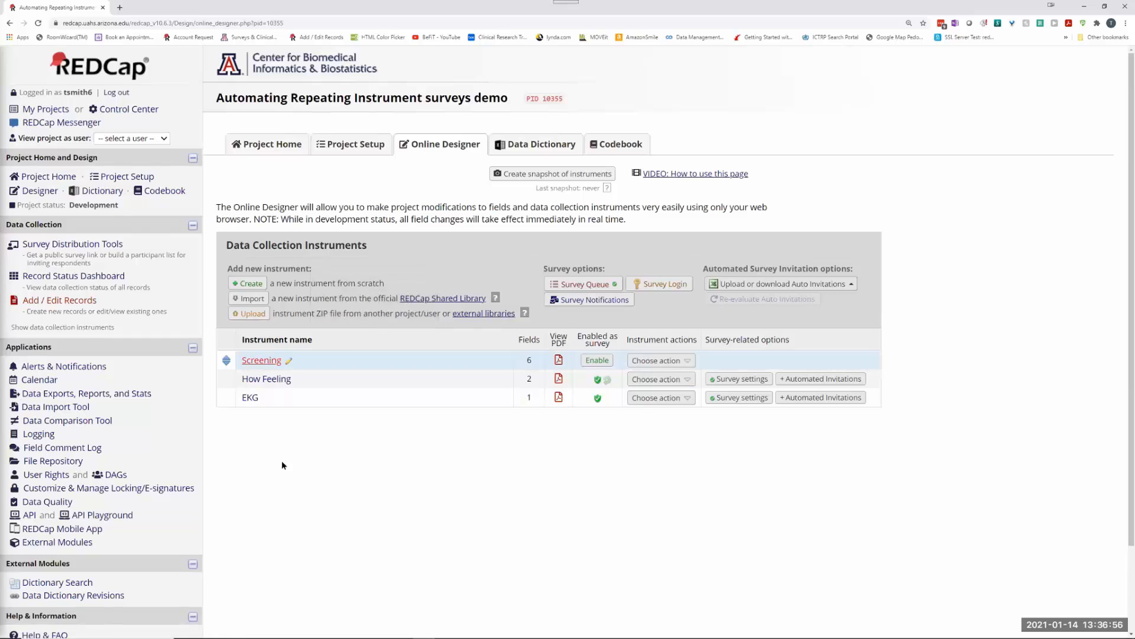
left_click(256, 380)
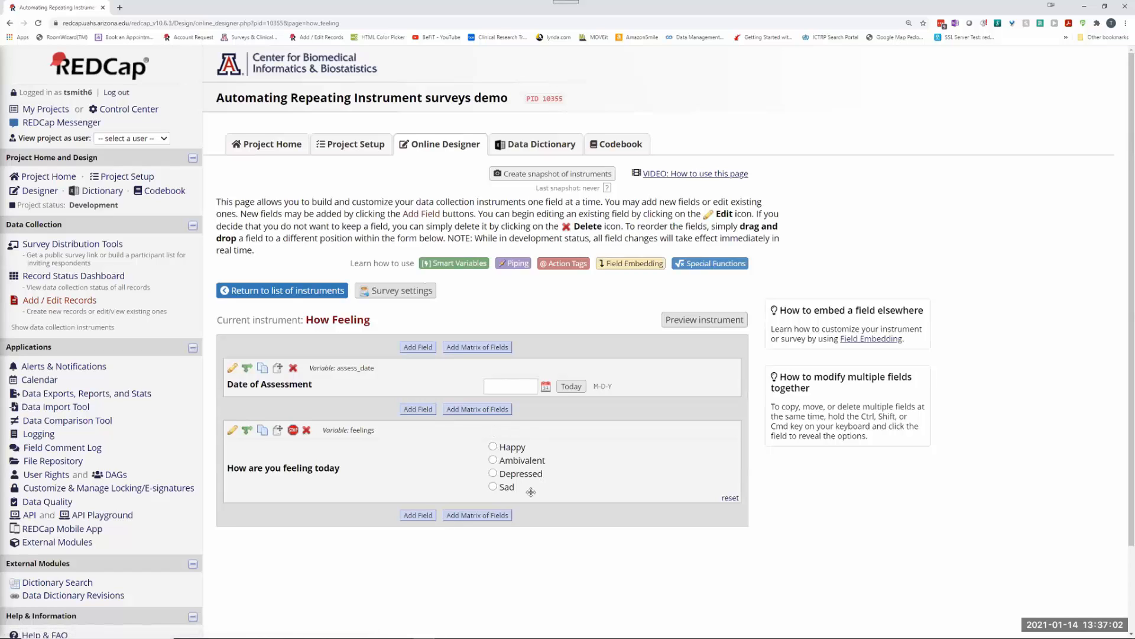
left_click(299, 290)
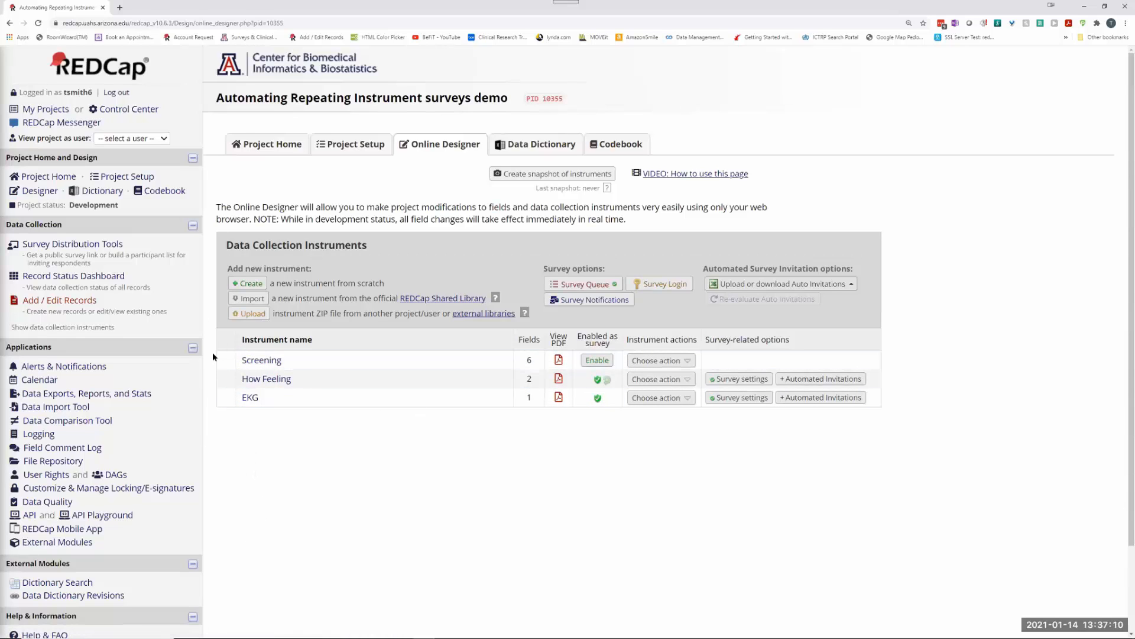
left_click(58, 544)
left_click(583, 284)
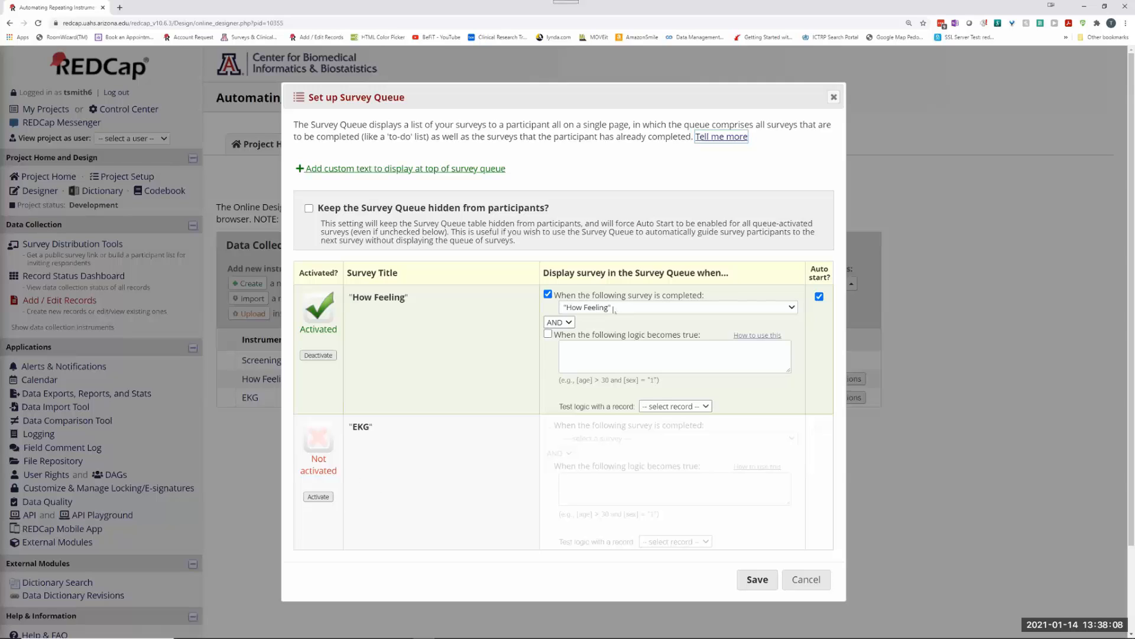
left_click(318, 497)
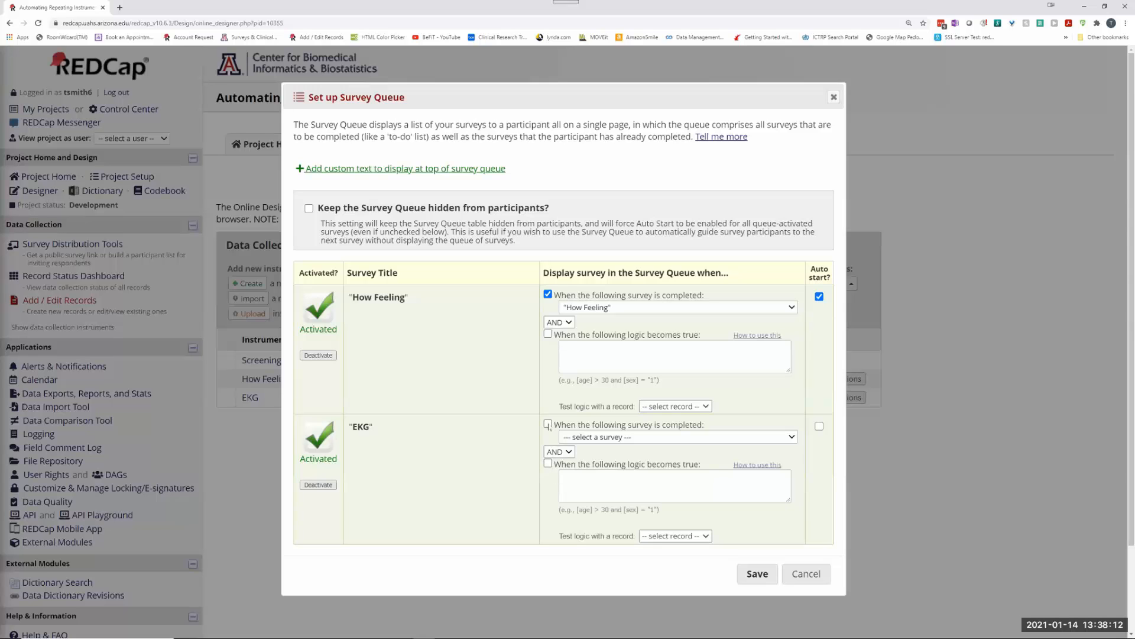
left_click(581, 476)
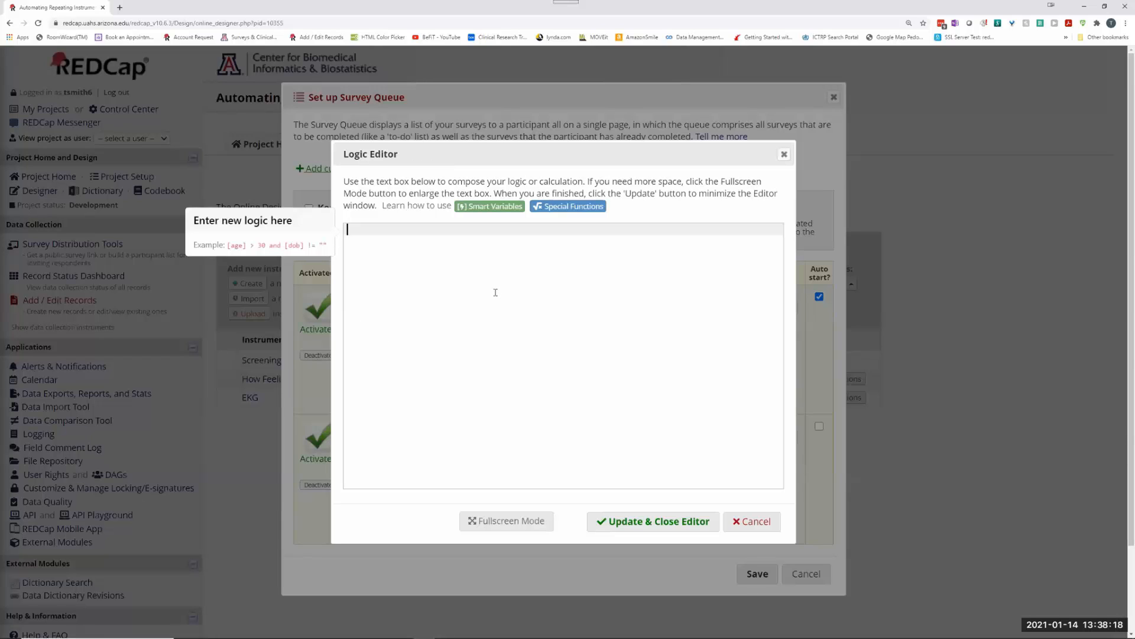
type("Re")
key("BackSpace")
key("BackSpace")
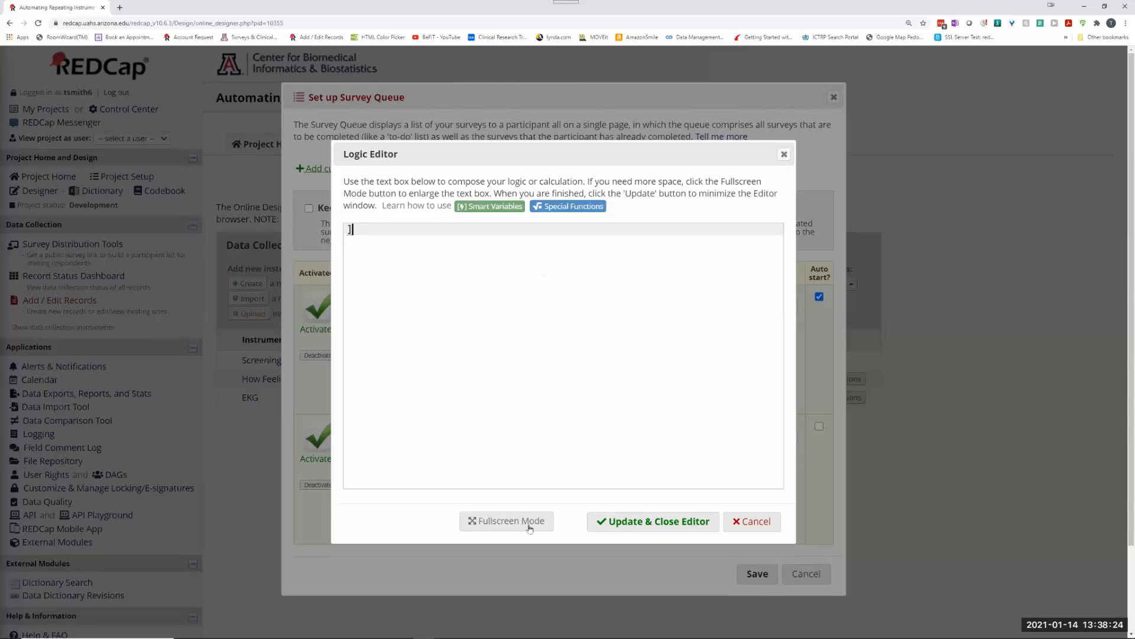
left_click(751, 520)
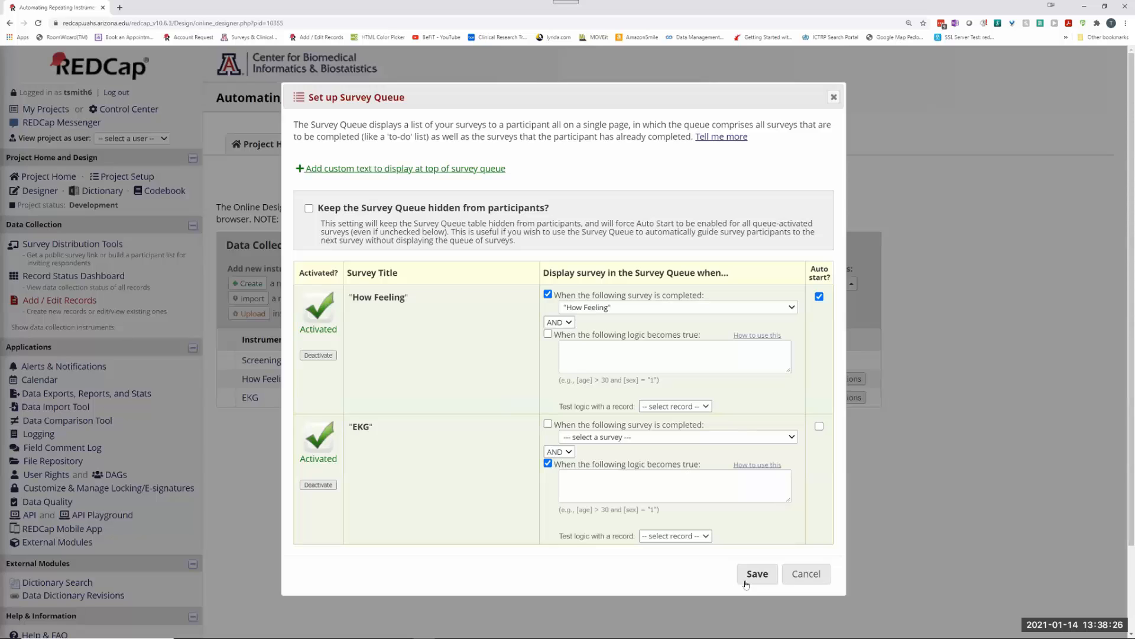
left_click(805, 572)
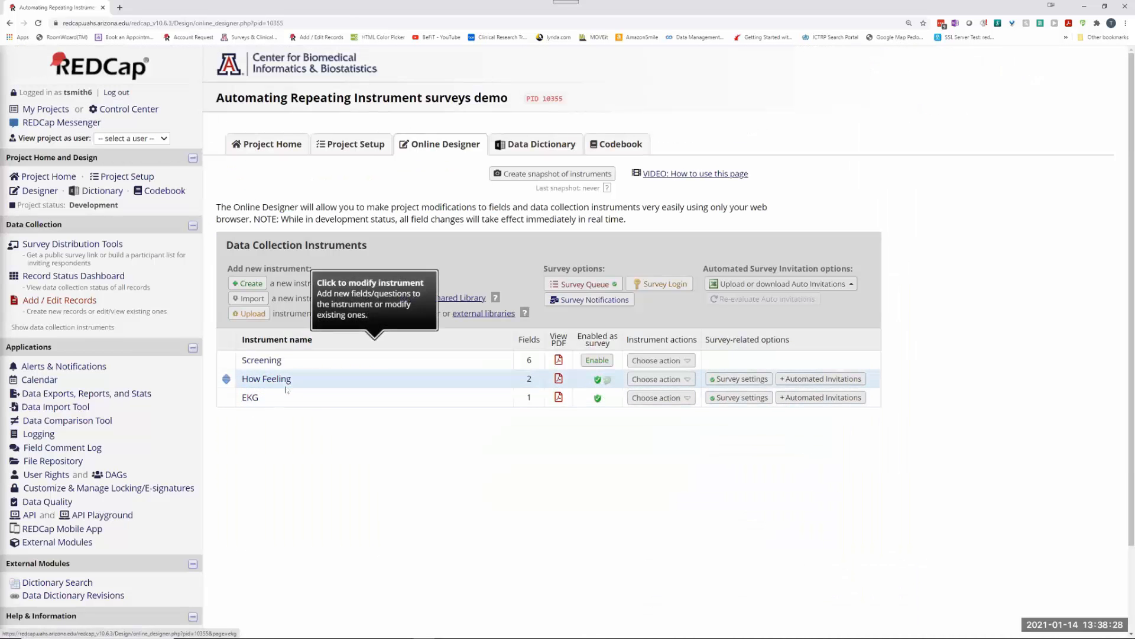
Step: Activate EKG in the survey queue and enter the logic [feelings] = 1 for it
left_click(269, 385)
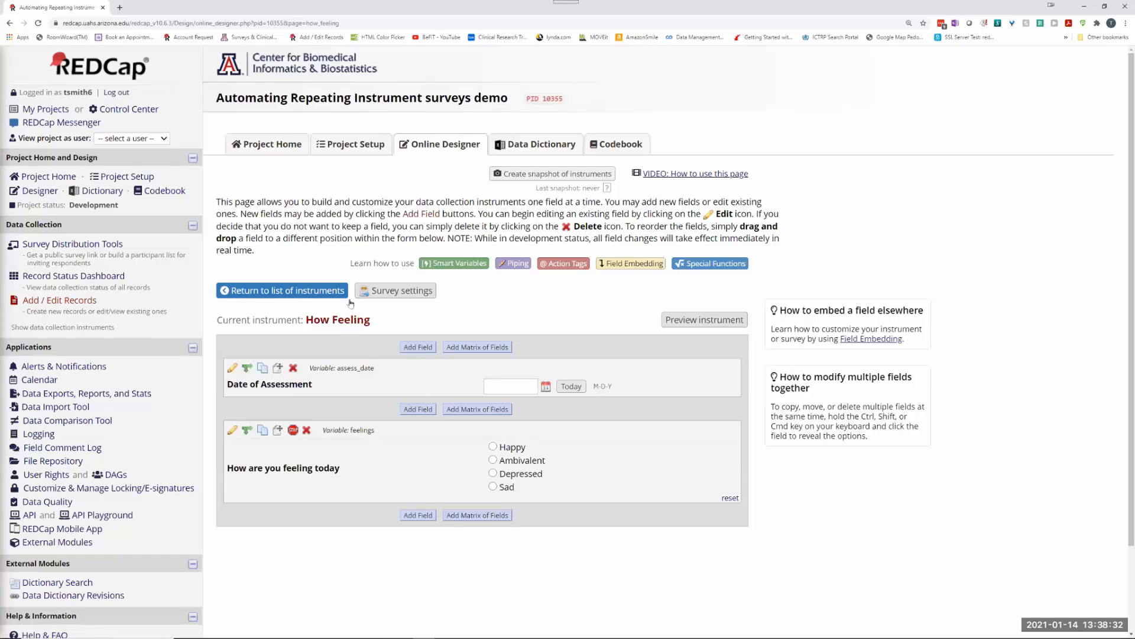
left_click(282, 289)
left_click(595, 283)
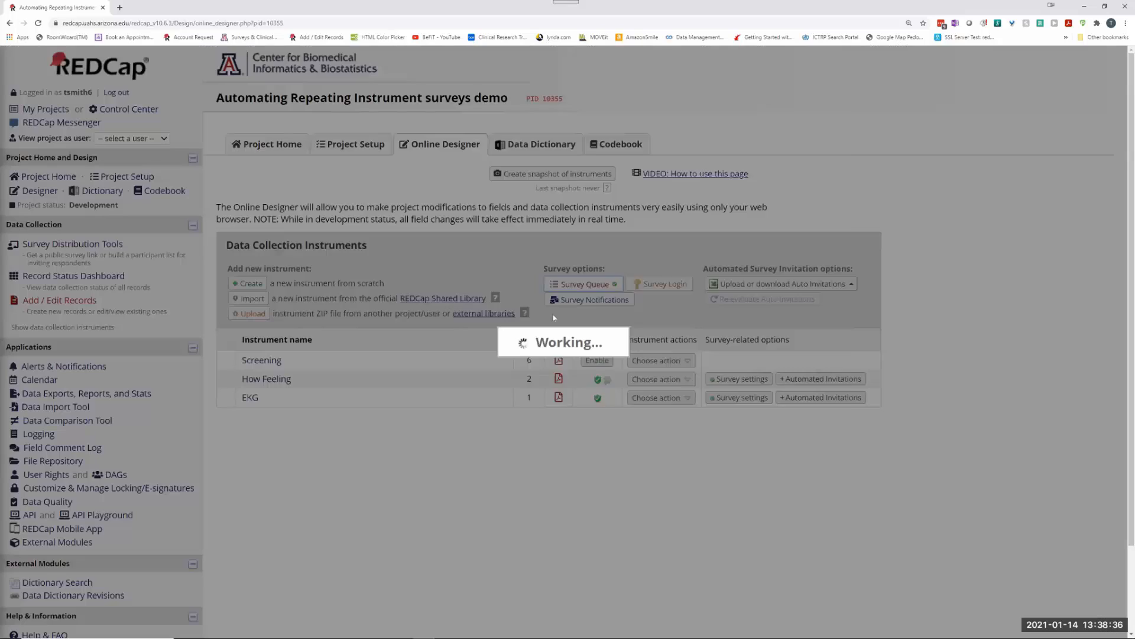
left_click(318, 496)
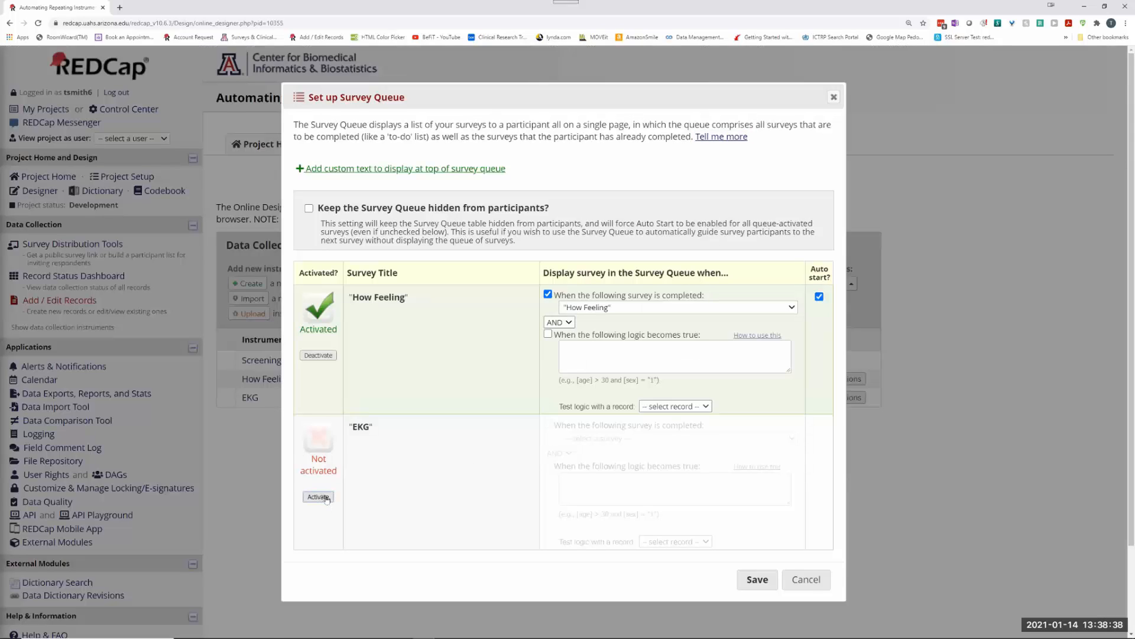
left_click(584, 487)
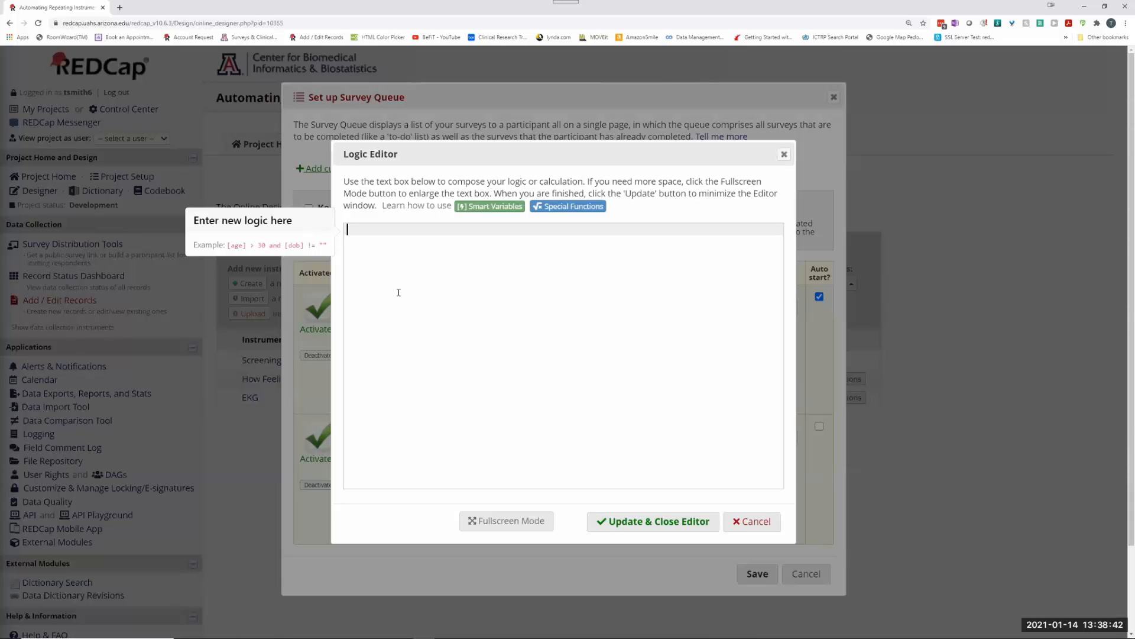
type("[feelings]")
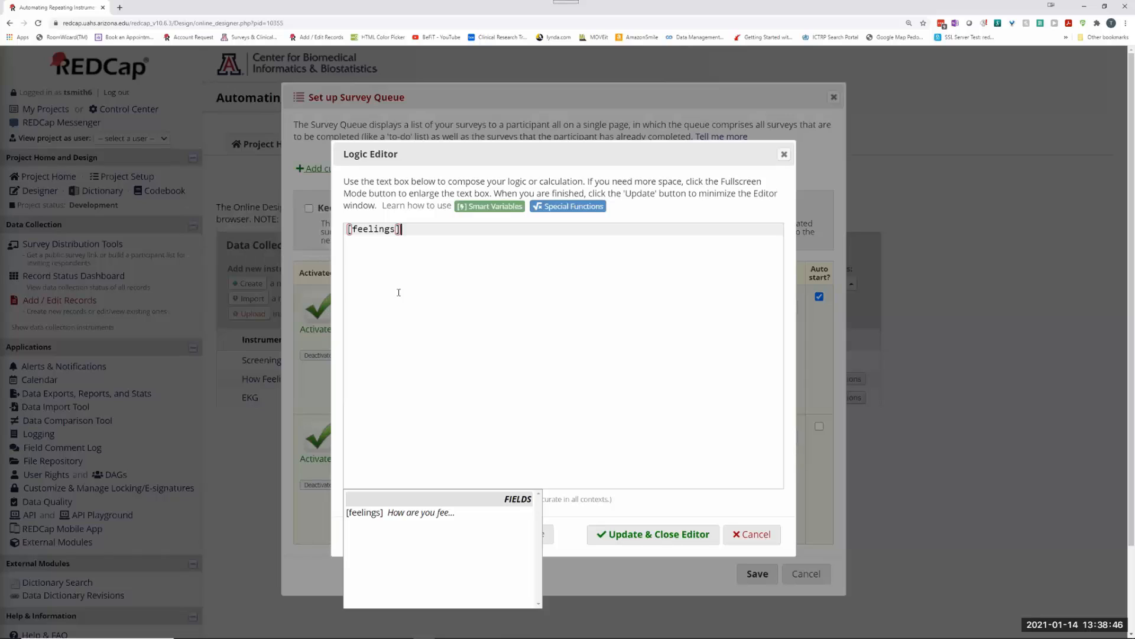
type(" = 1")
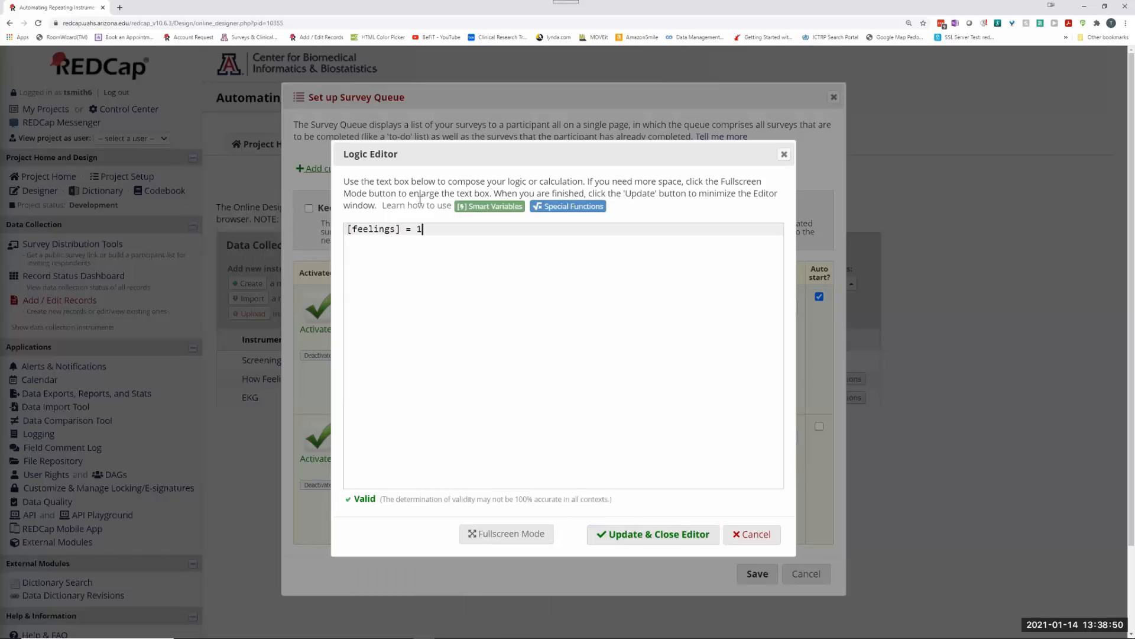
left_click(664, 534)
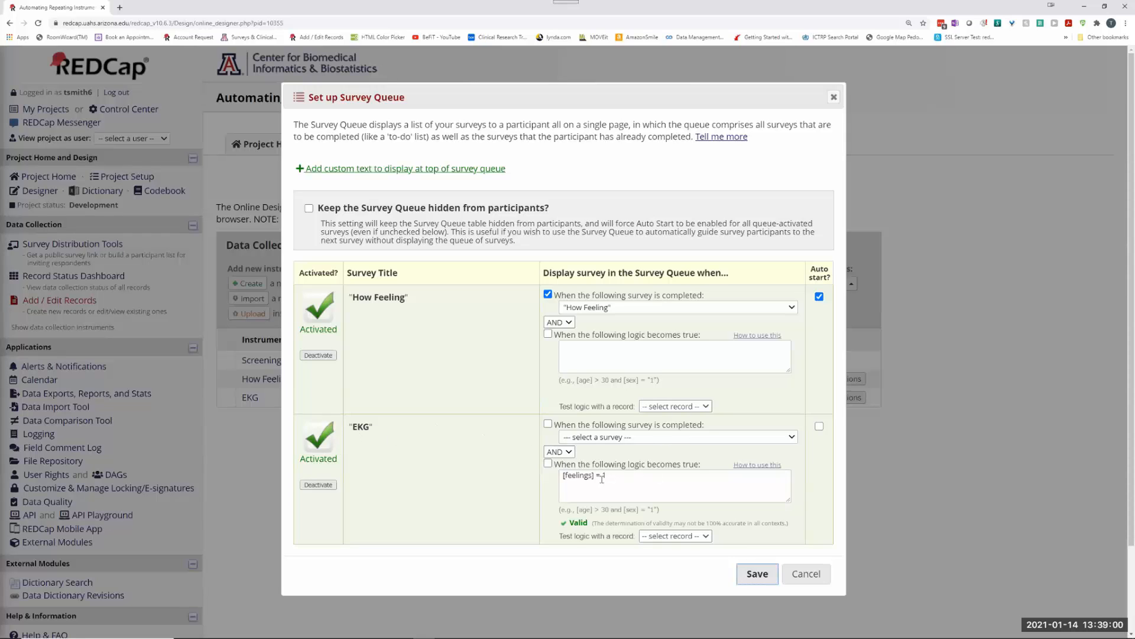
Step: Make EKG's queueing depend on that logic condition and save the survey queue settings
left_click(548, 463)
left_click(759, 574)
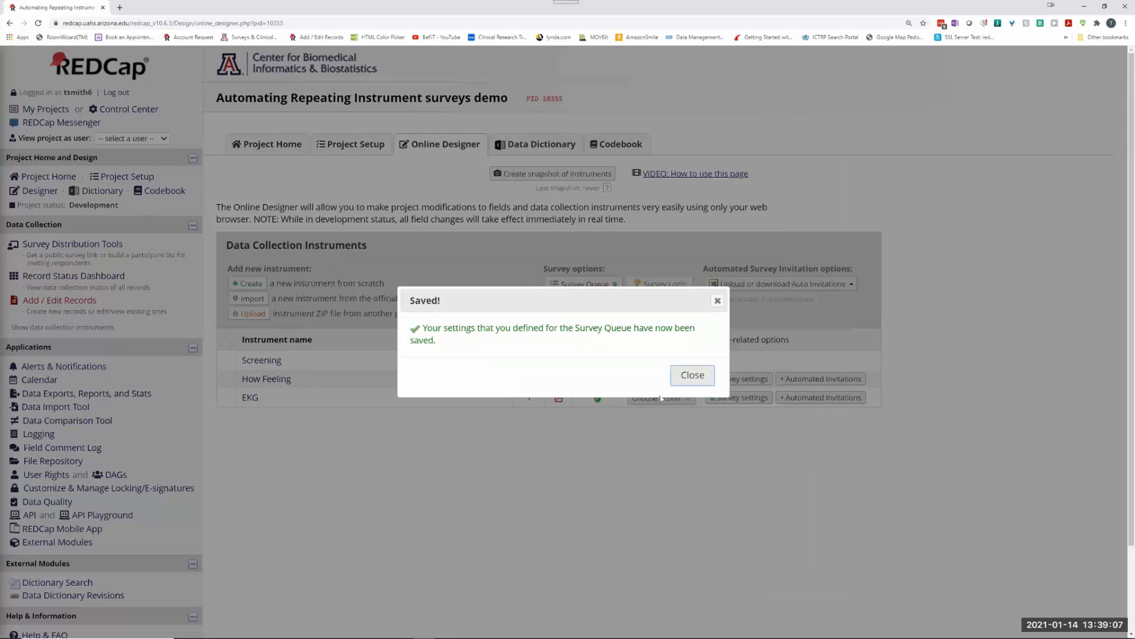
left_click(698, 378)
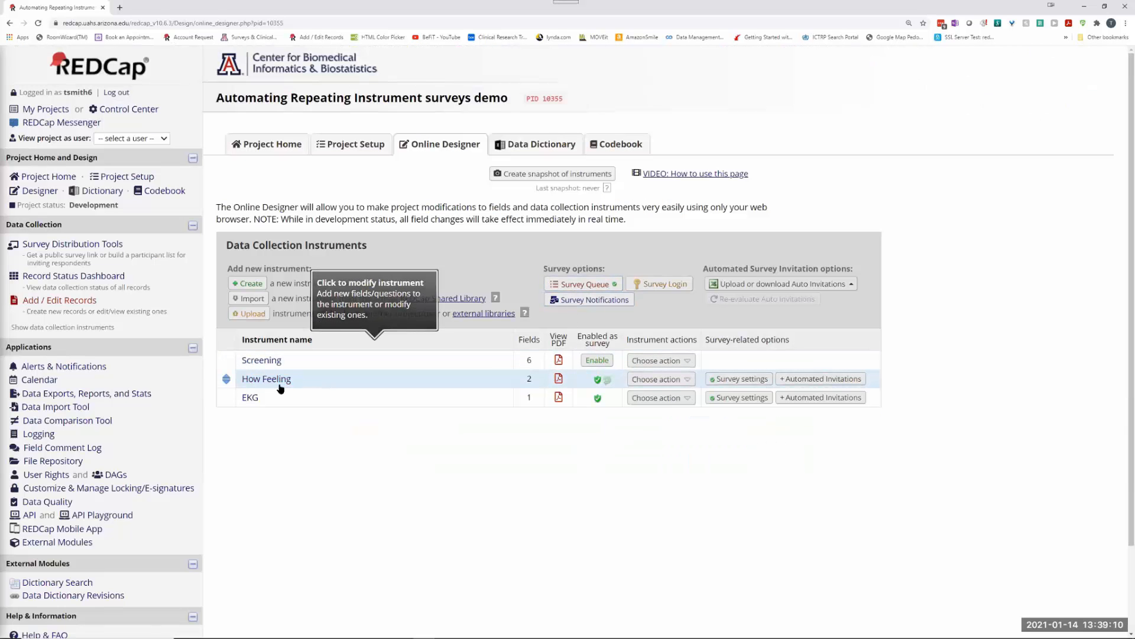